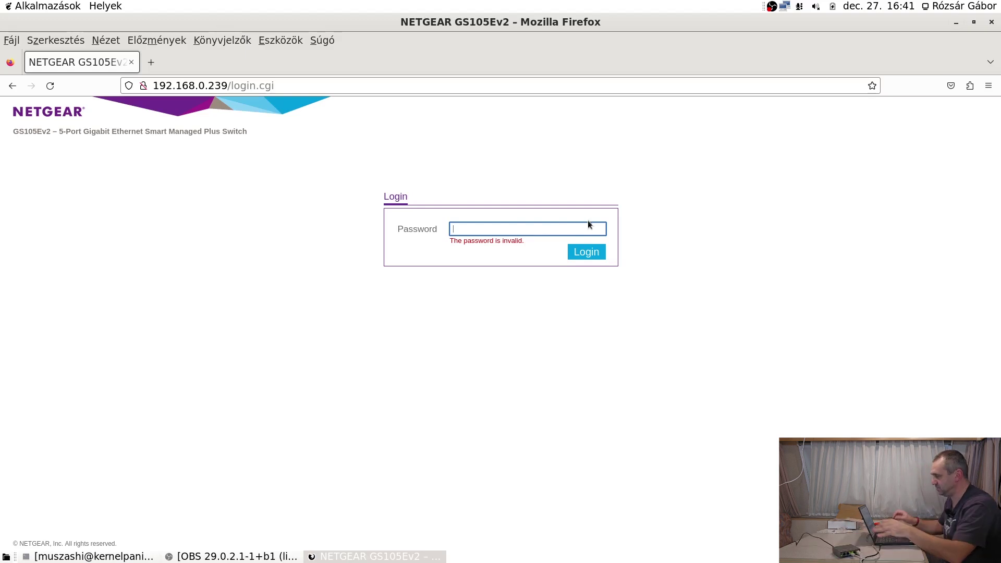
# Log in to the switch with the current admin password, skip saving it, and enlarge the page.
pyautogui.write('********')
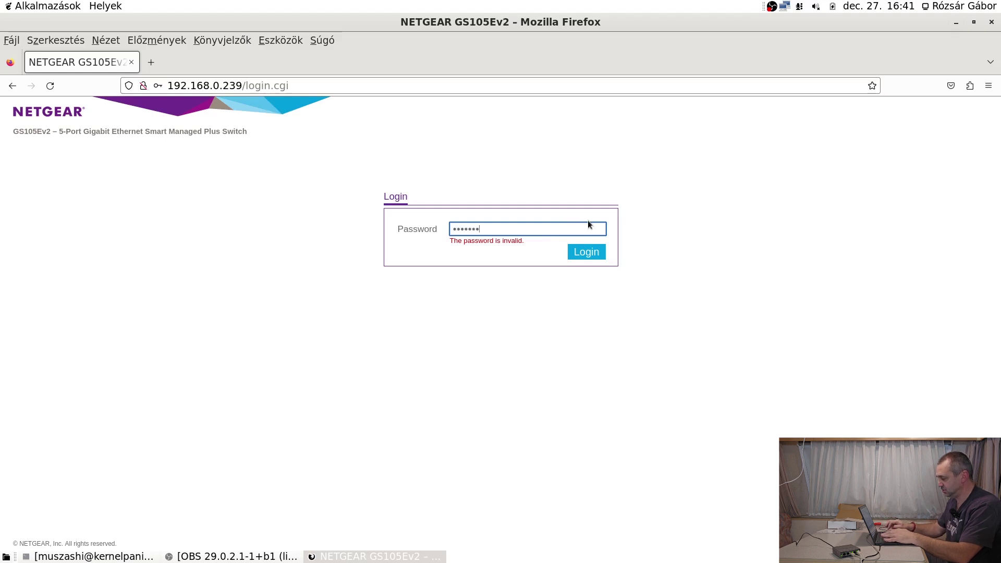
pyautogui.press('Return')
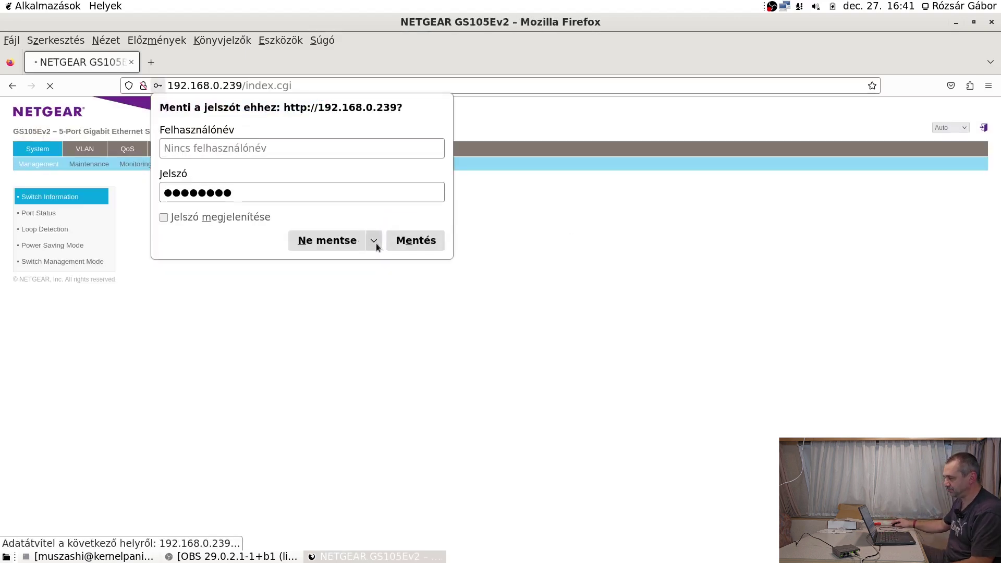
pyautogui.click(336, 243)
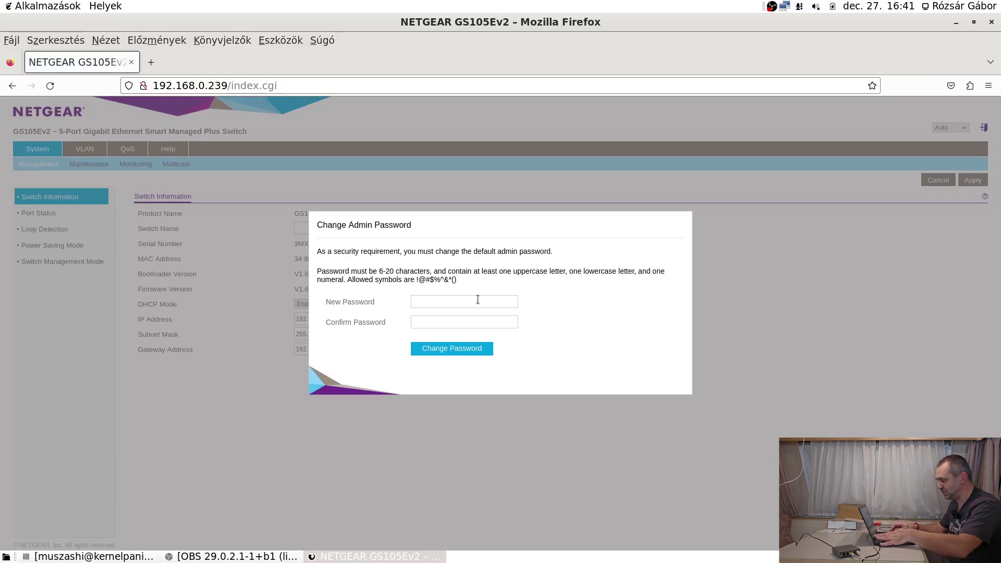
pyautogui.hotkey('ctrl', '+')
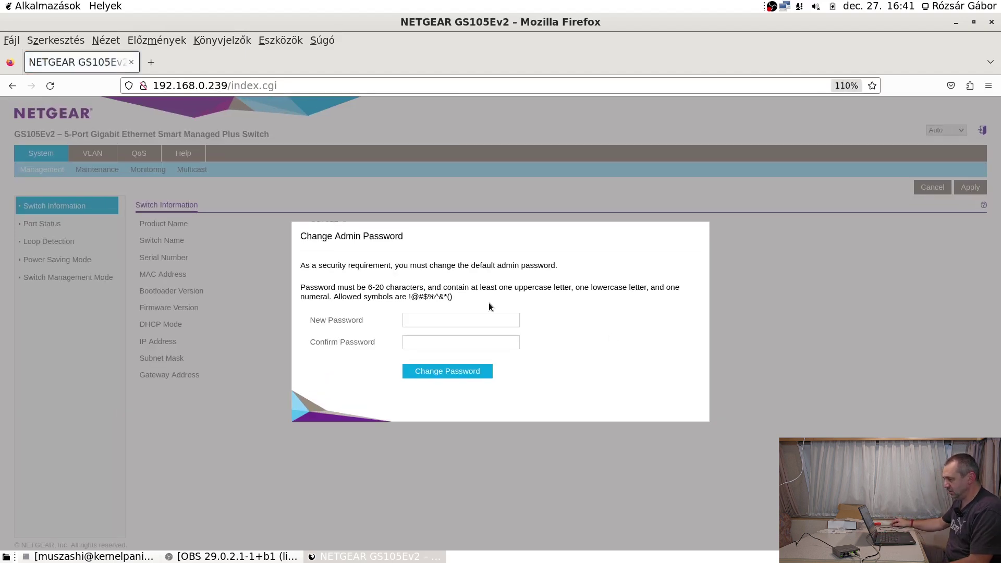
# Replace the default admin password with a new one entered in both password fields.
pyautogui.click(476, 320)
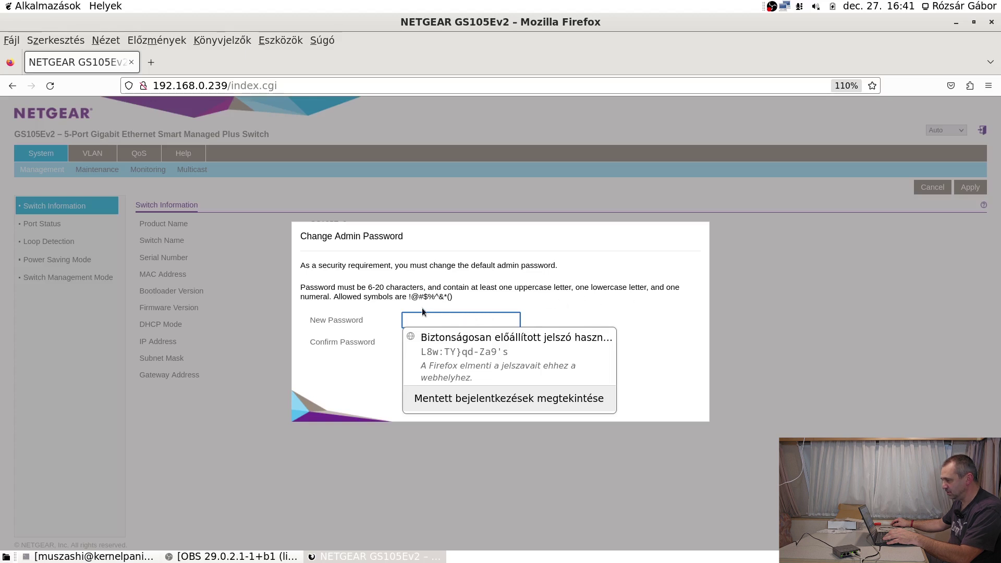
pyautogui.press('Escape')
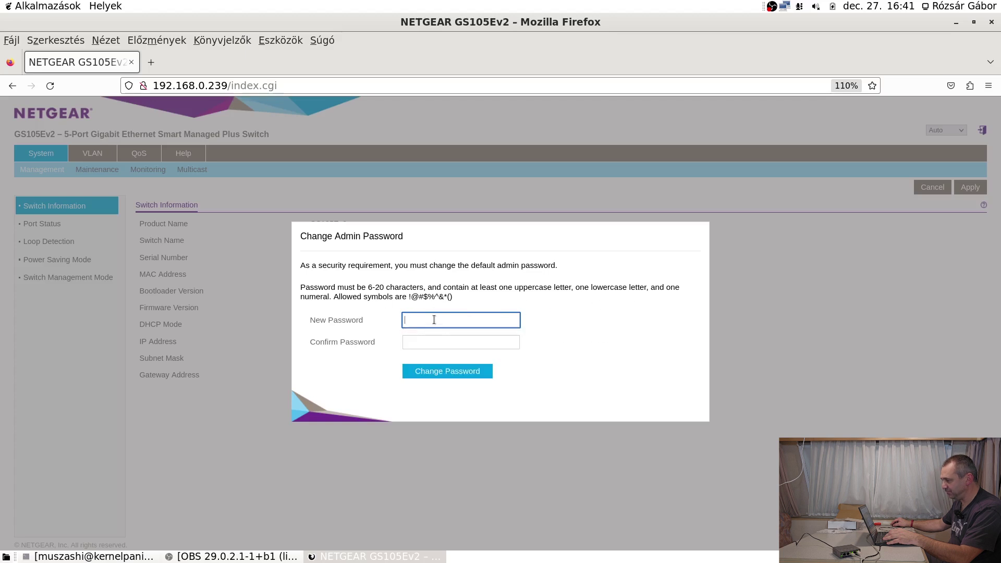
pyautogui.write('a********')
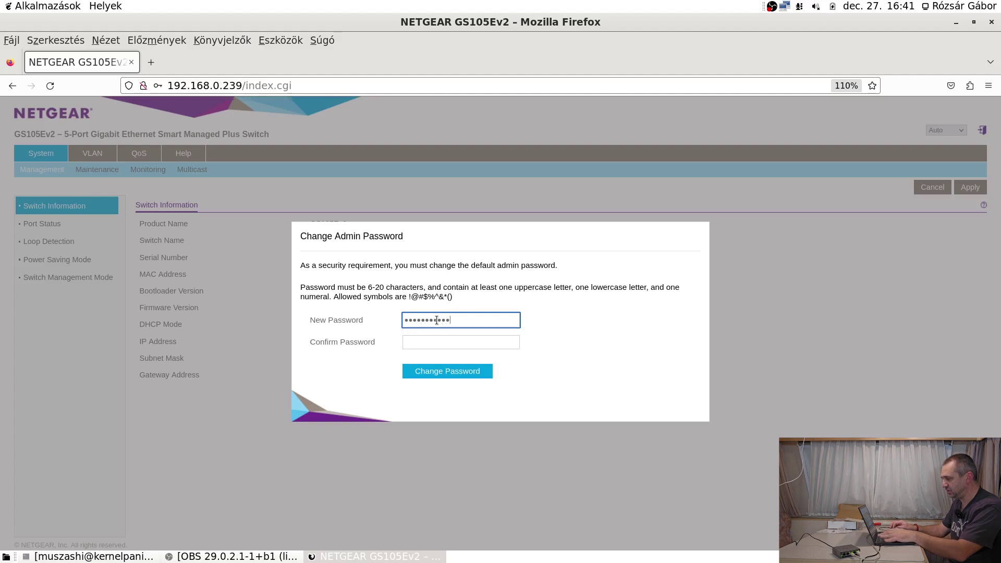
pyautogui.write('**')
pyautogui.press('Tab')
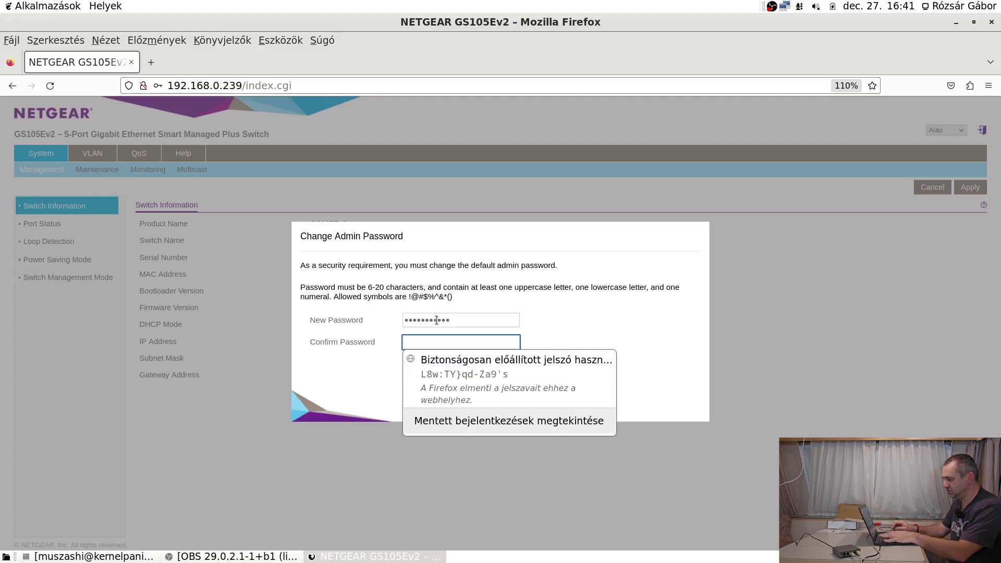
pyautogui.write('**********')
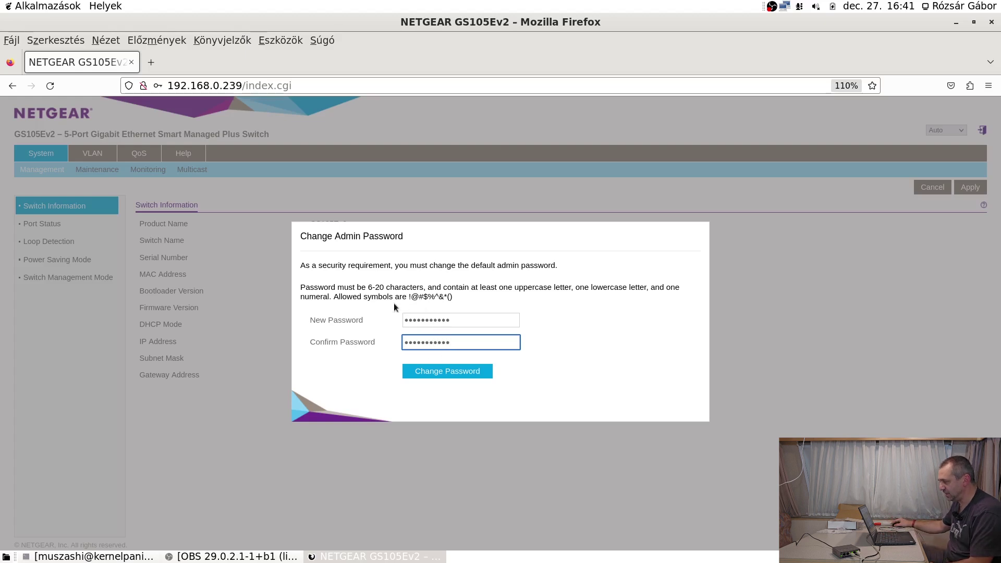
pyautogui.click(456, 373)
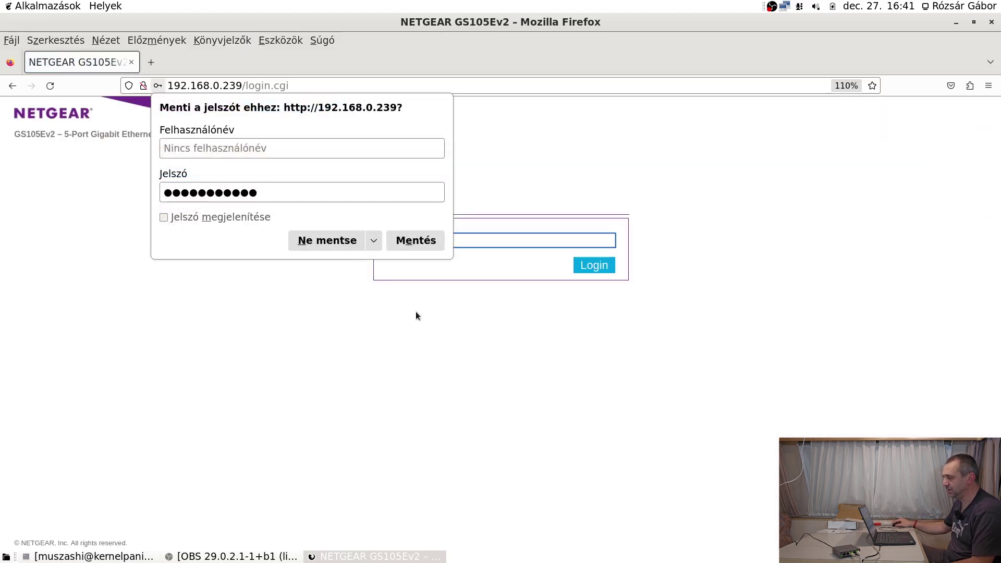
pyautogui.click(327, 245)
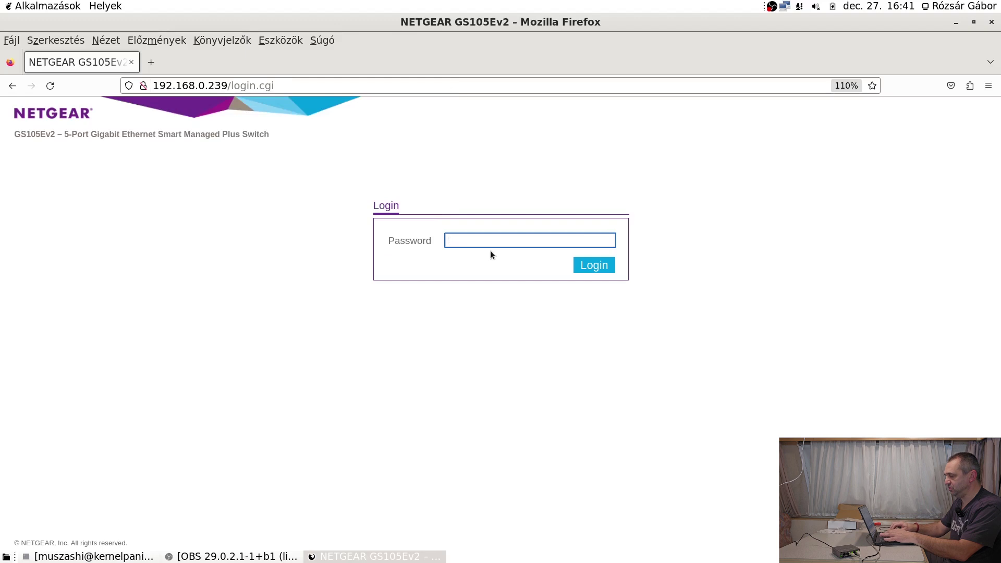
# Log back in with the new admin password without saving it in the browser.
pyautogui.write('•••')
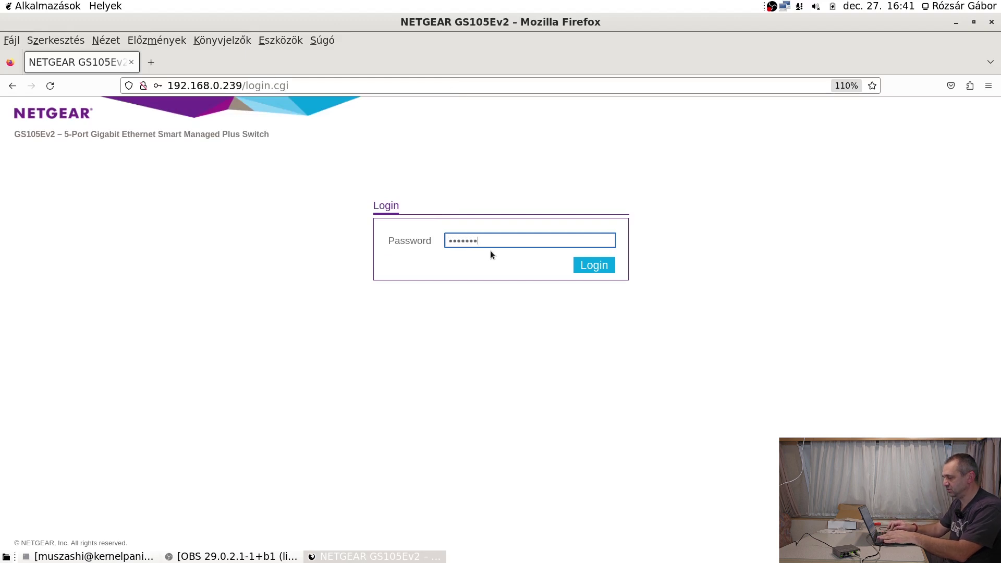
pyautogui.write('••••••••')
pyautogui.press('Return')
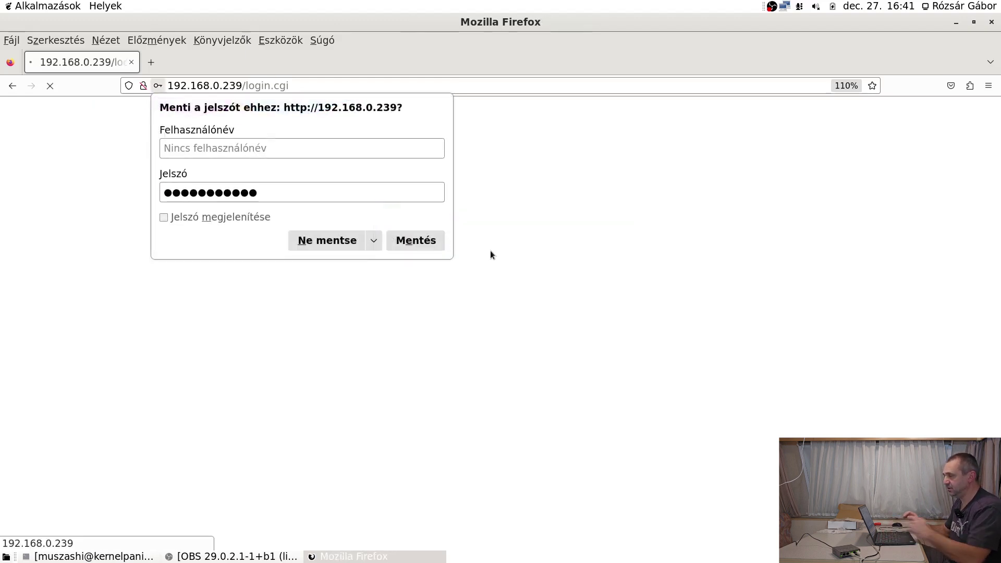
pyautogui.click(318, 243)
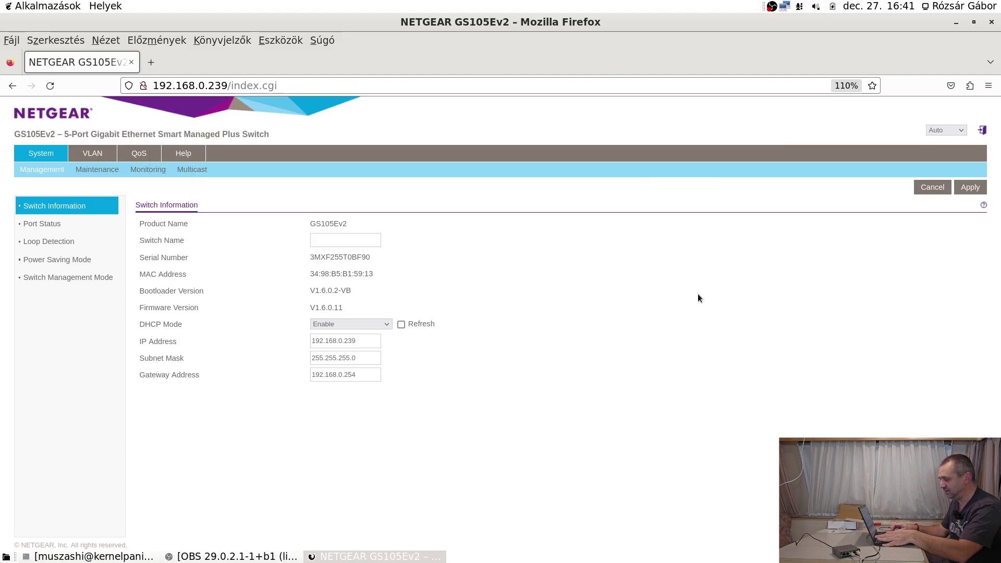
# Name the switch 'teszt', apply it, and keep the interface language on Auto.
pyautogui.hotkey('ctrl', '+')
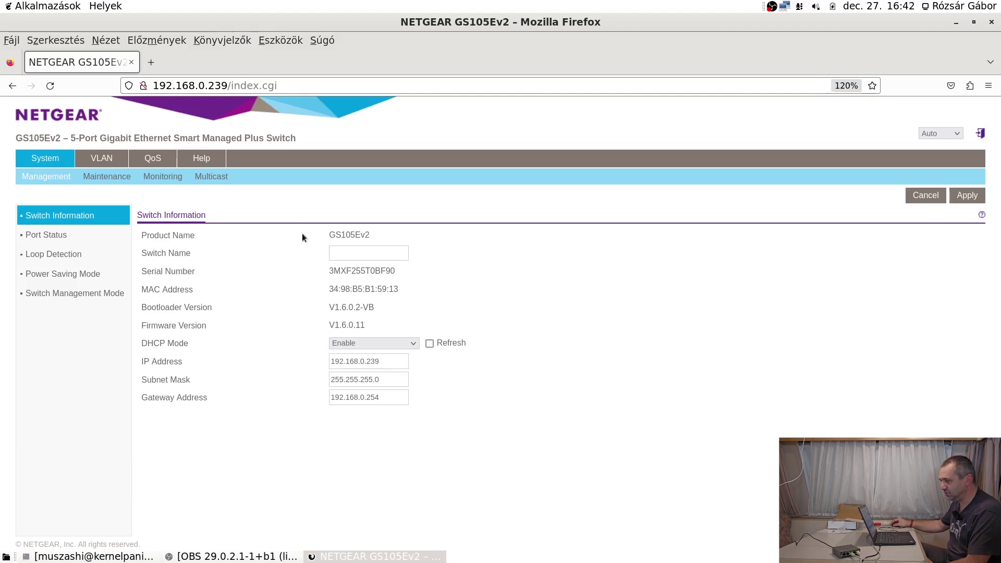
pyautogui.click(353, 254)
pyautogui.write('teszt')
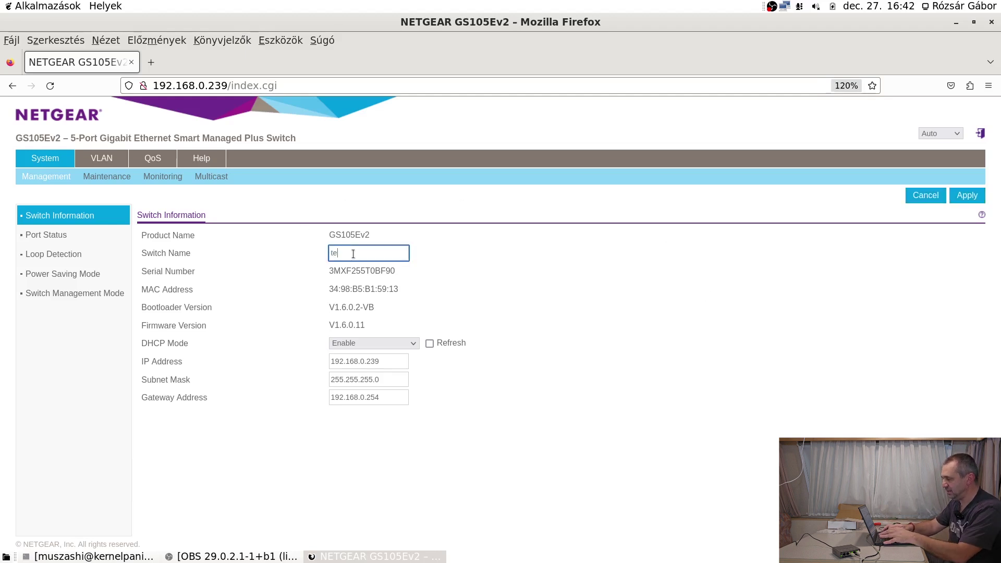
pyautogui.click(974, 202)
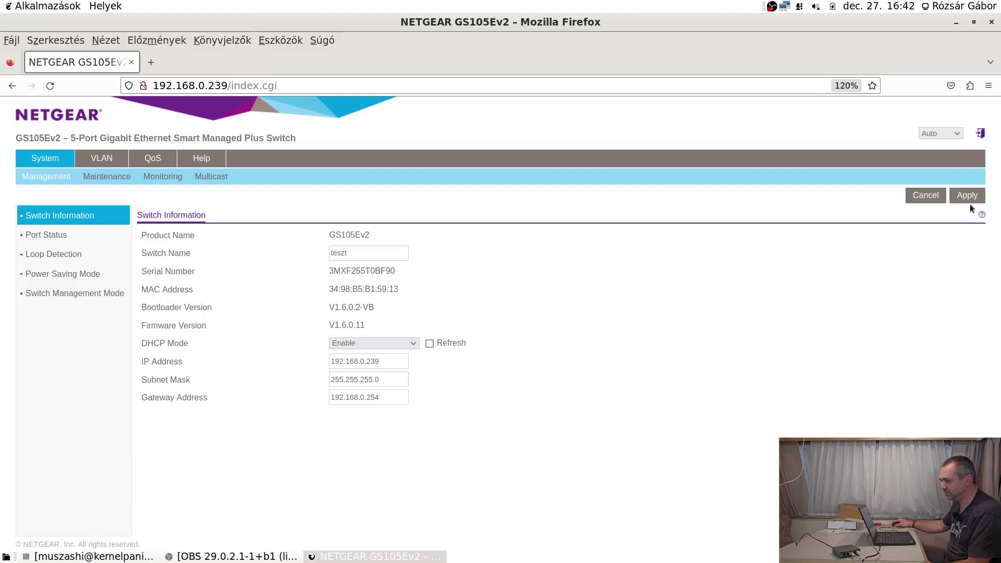
pyautogui.click(952, 130)
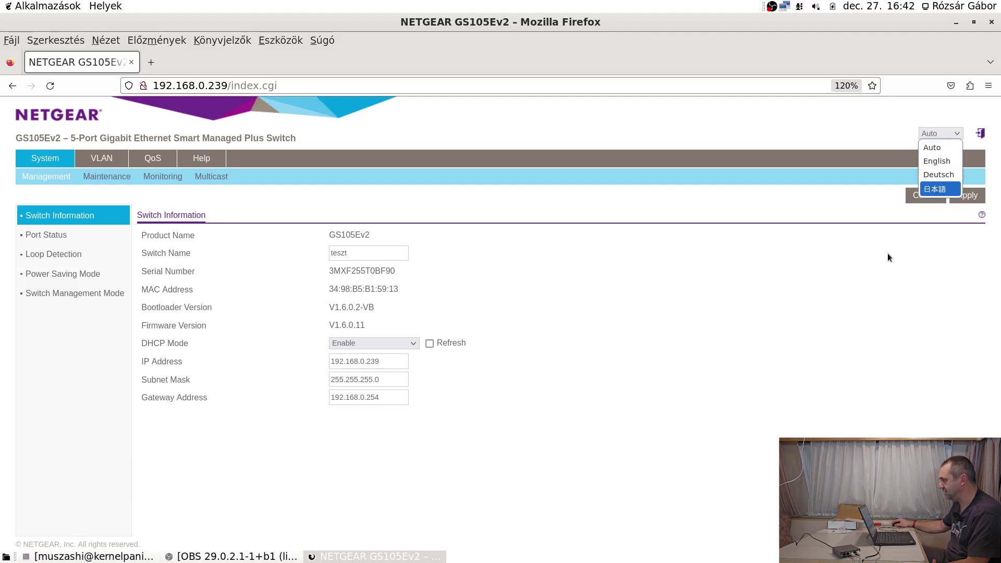
pyautogui.click(932, 147)
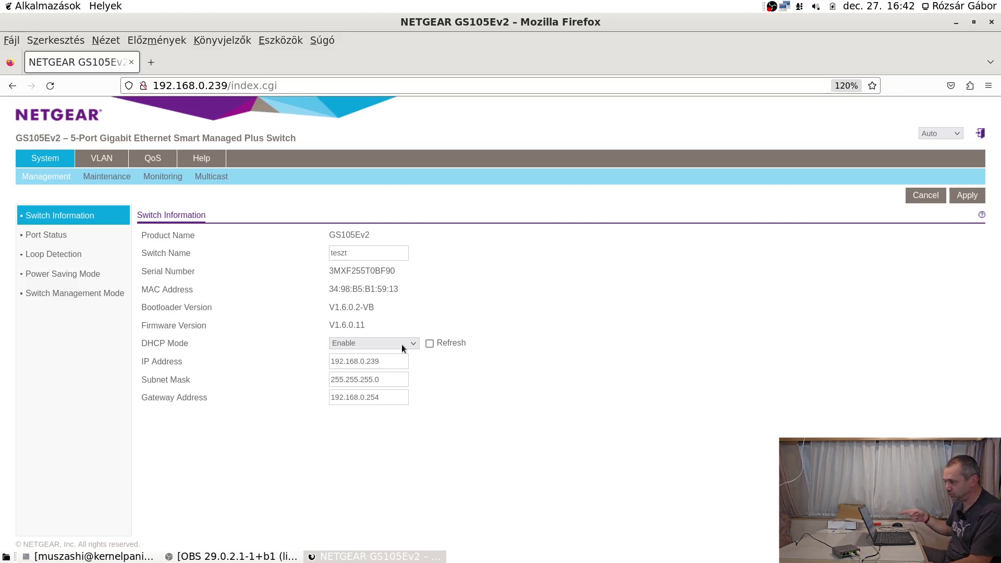
# With DHCP Mode on Enable, tick DHCP Refresh and apply it twice.
pyautogui.click(402, 344)
pyautogui.click(401, 345)
pyautogui.click(430, 343)
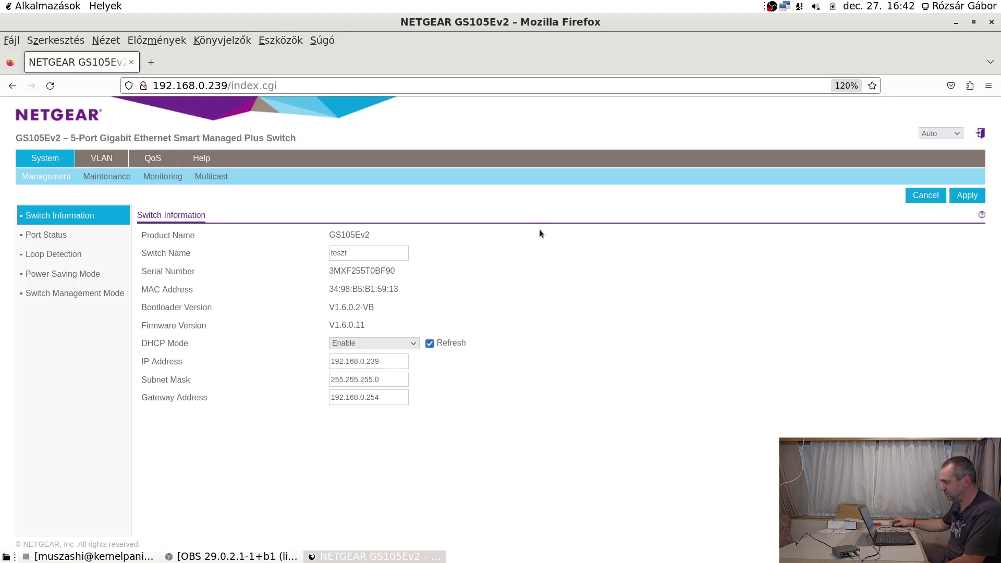
pyautogui.click(971, 195)
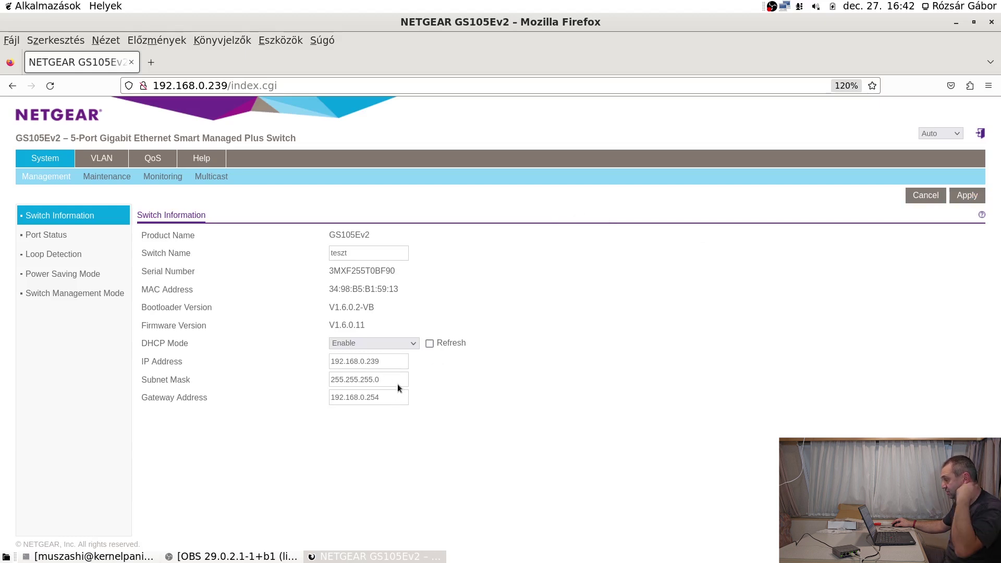
pyautogui.click(430, 344)
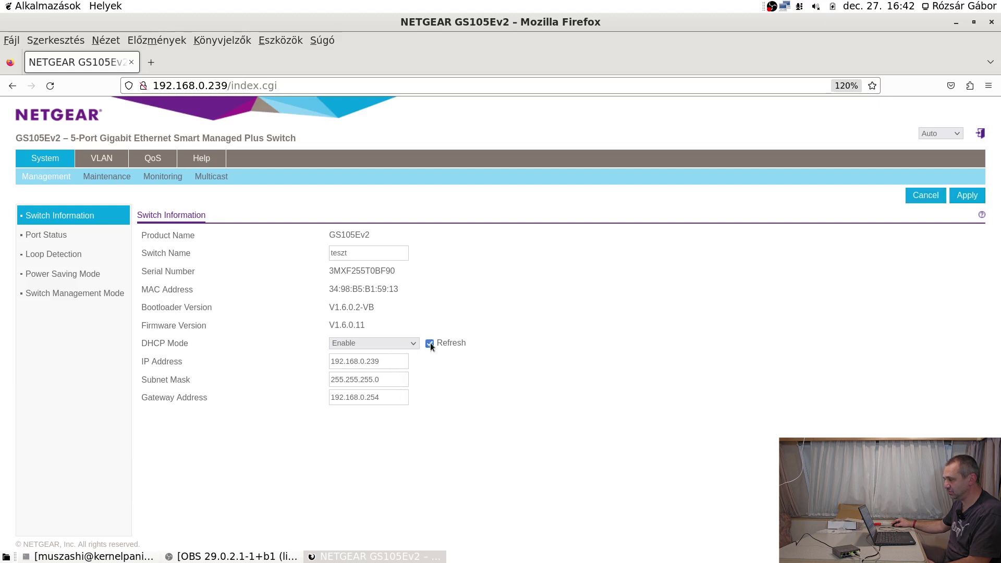
pyautogui.click(970, 200)
pyautogui.click(388, 344)
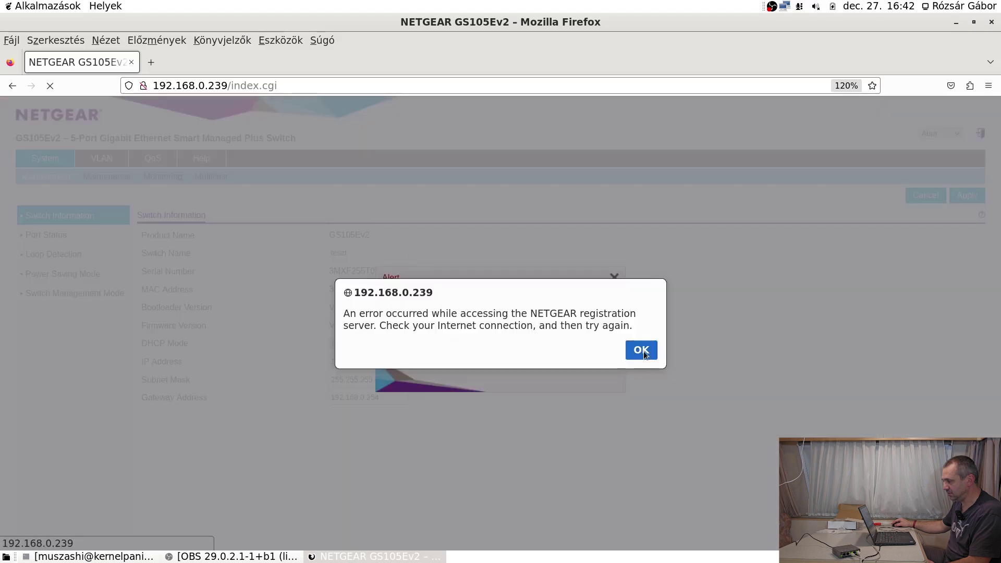
# Dismiss the registration-server error and set DHCP Mode back to Enable.
pyautogui.click(642, 351)
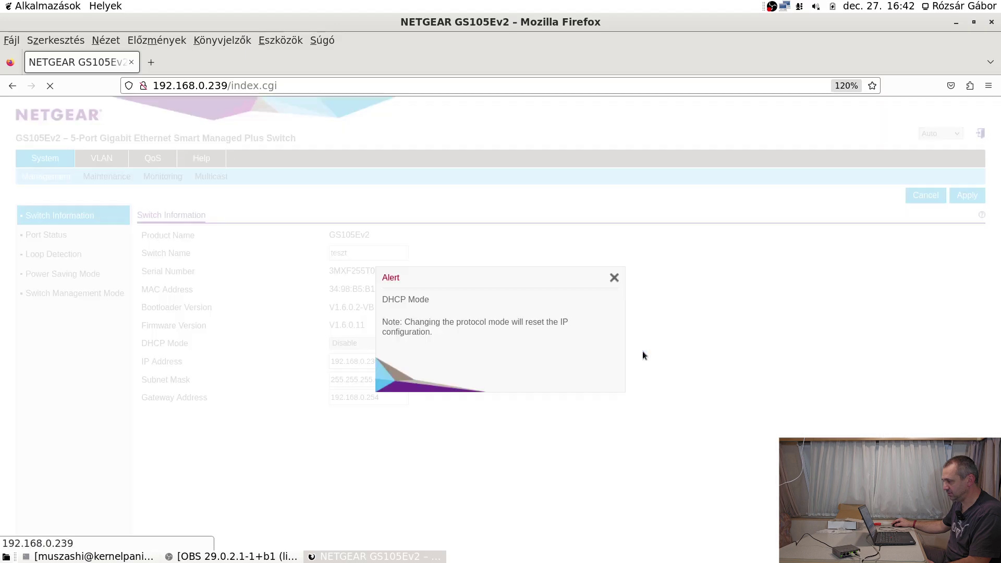
pyautogui.click(614, 278)
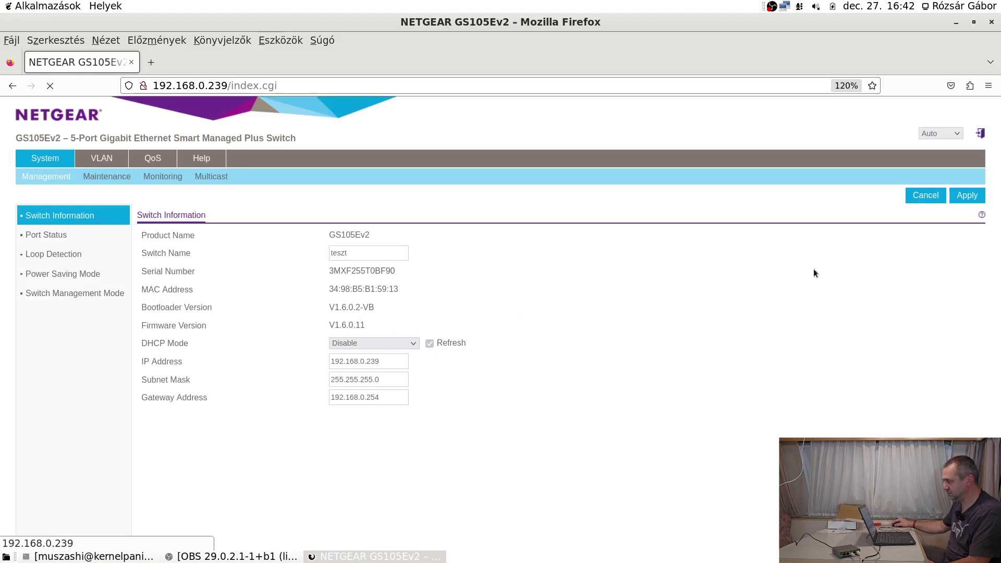
pyautogui.click(415, 346)
pyautogui.click(395, 367)
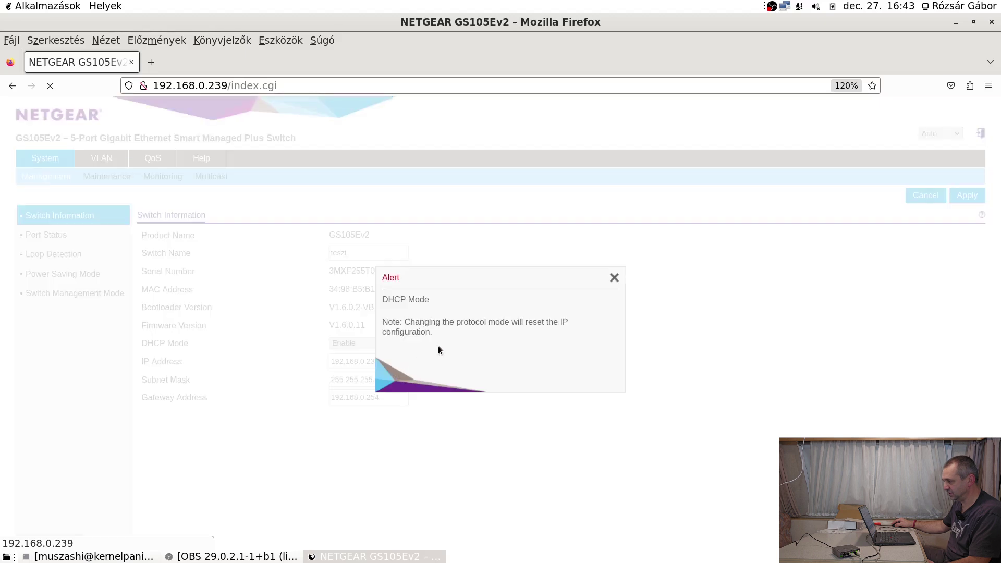
pyautogui.click(613, 279)
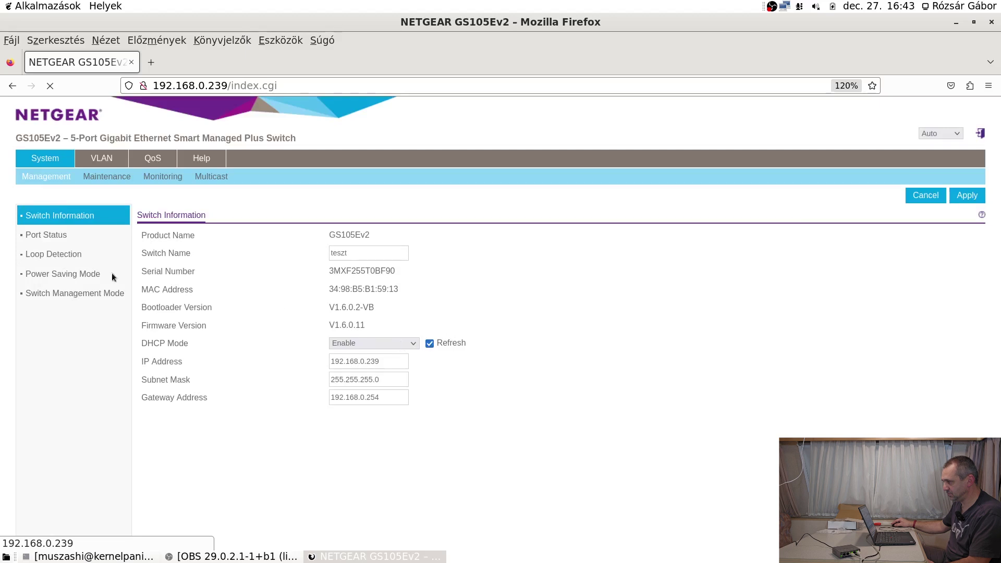
# Return to the Switch Information page and select the page address.
pyautogui.click(43, 233)
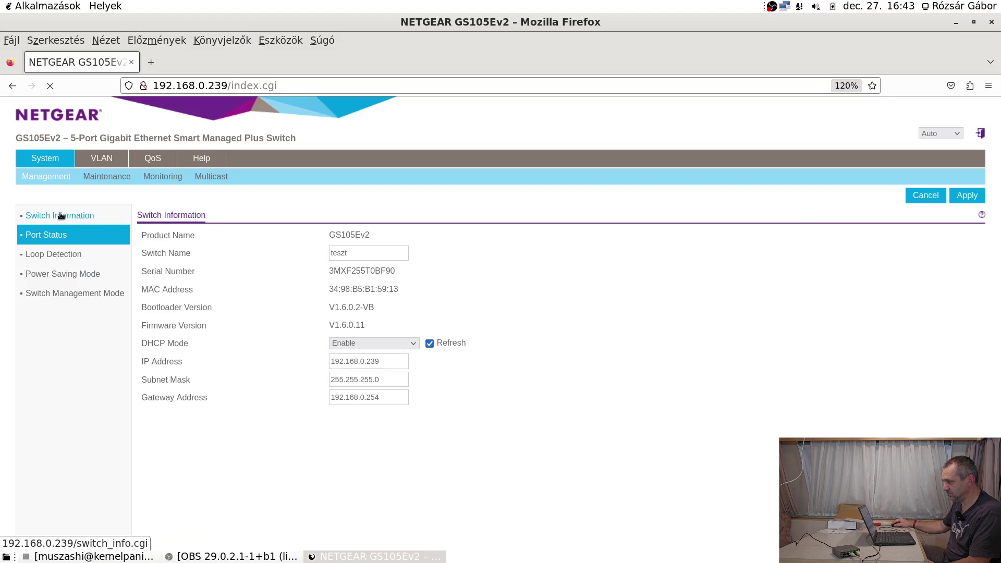
pyautogui.click(61, 215)
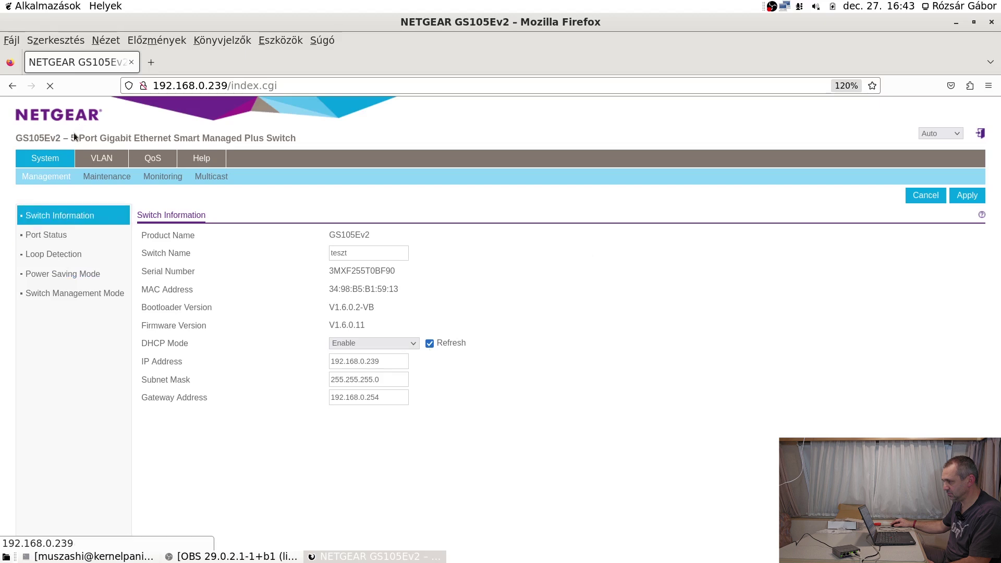
pyautogui.click(340, 89)
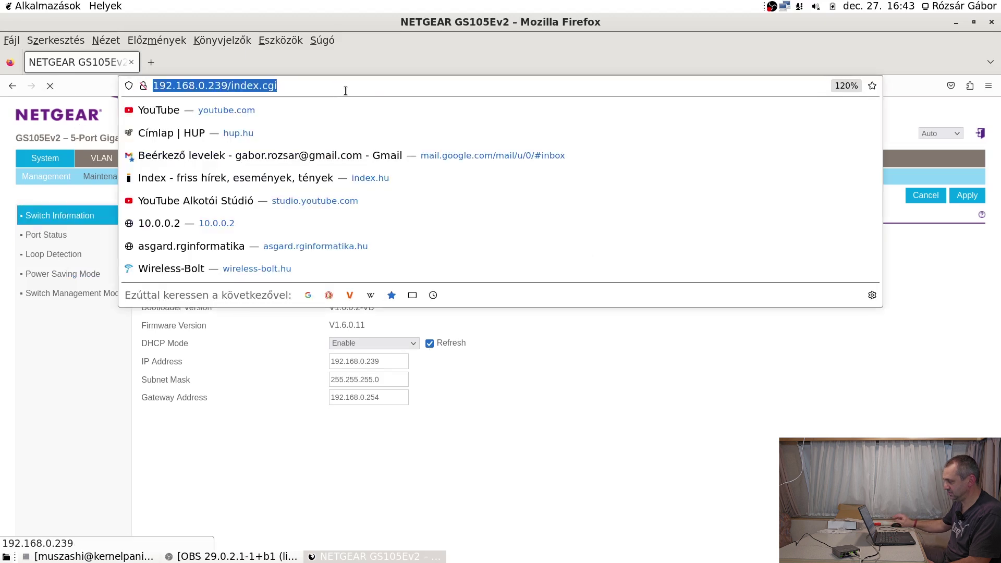
# Reload 192.168.0.239 and retry after the connection fails, then check the network applet.
pyautogui.press('Return')
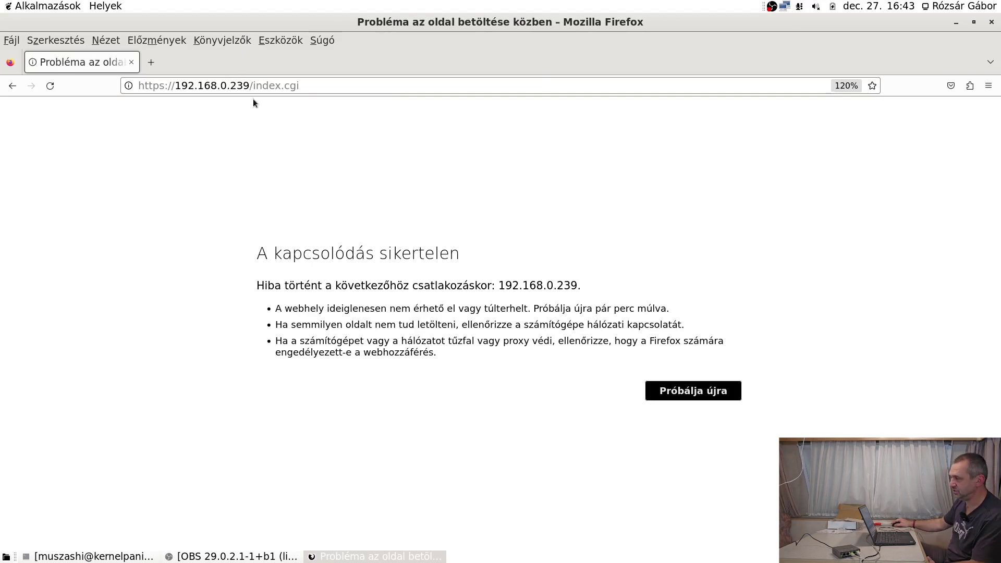
pyautogui.click(708, 395)
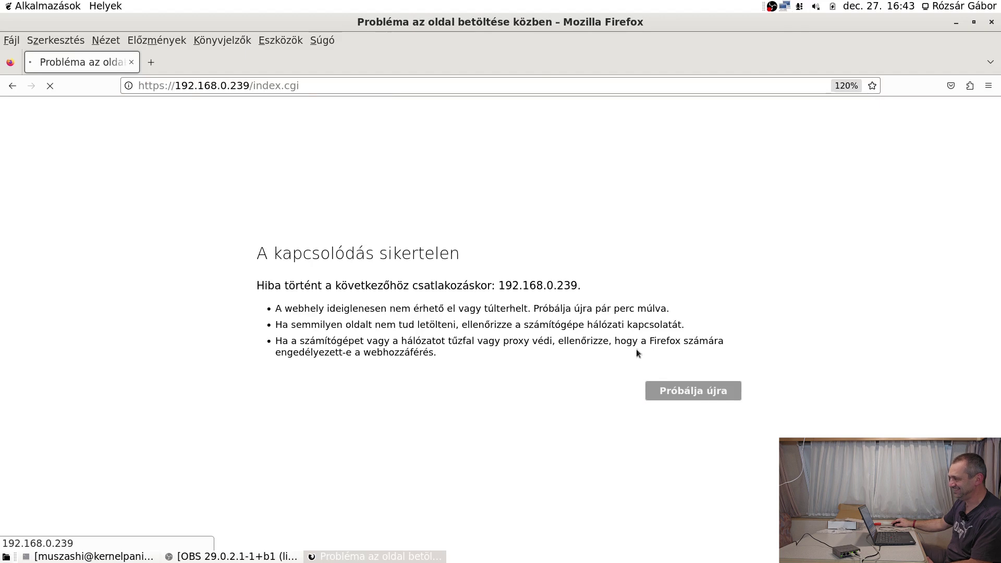
pyautogui.click(787, 8)
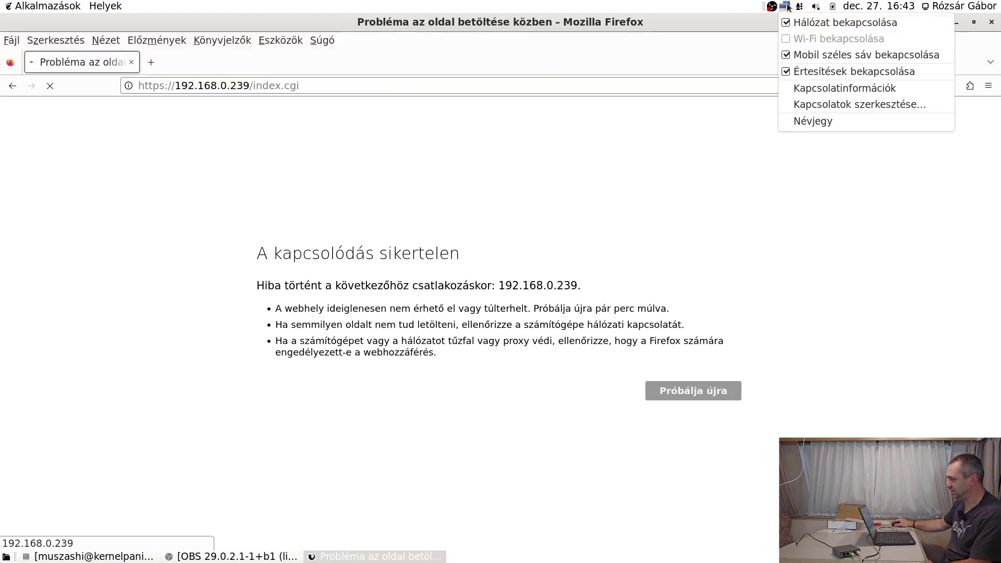
# View the current connection details and open the wired connection '1. vezetékes kapcsolat' for editing.
pyautogui.click(841, 93)
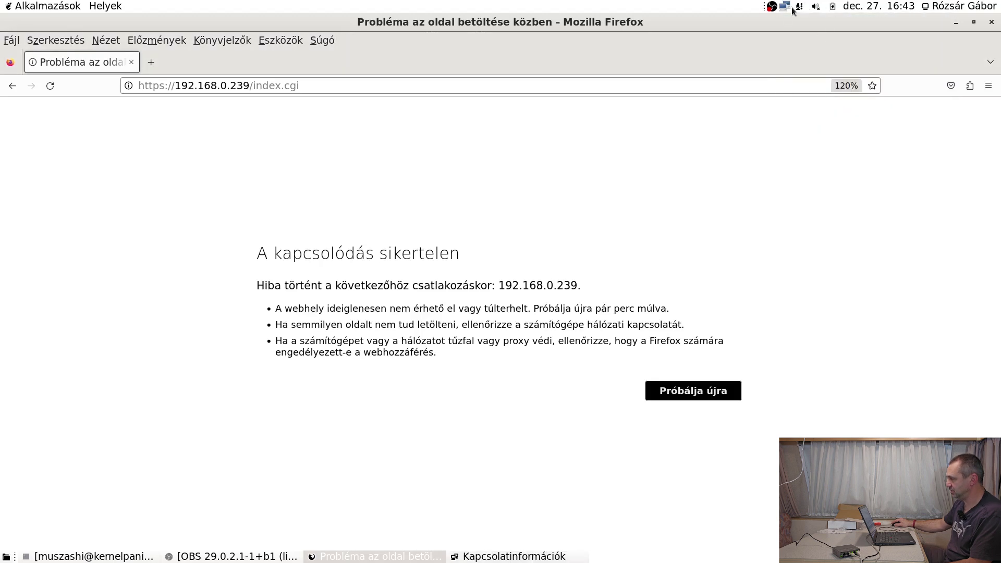
pyautogui.click(786, 10)
pyautogui.click(851, 104)
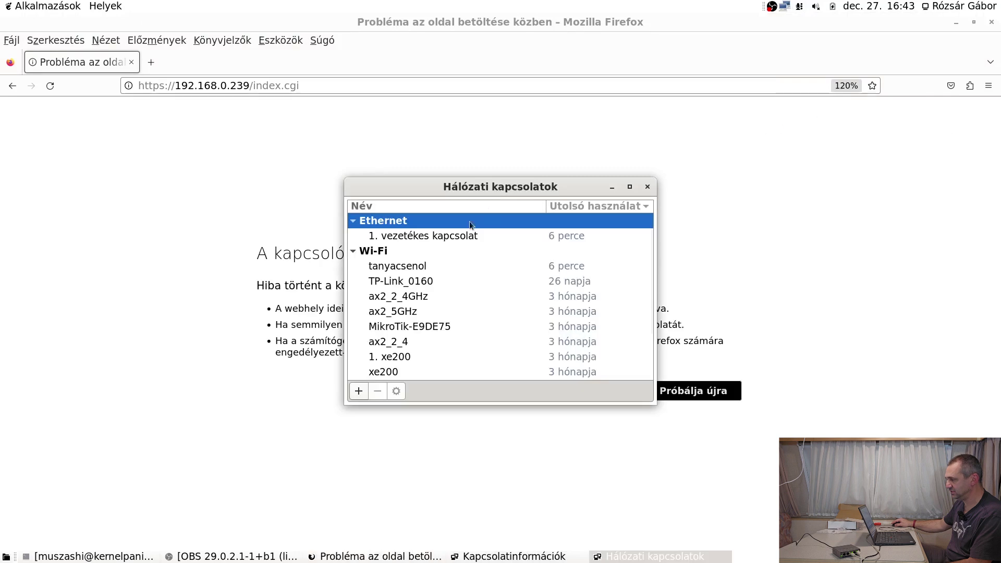
pyautogui.click(448, 237)
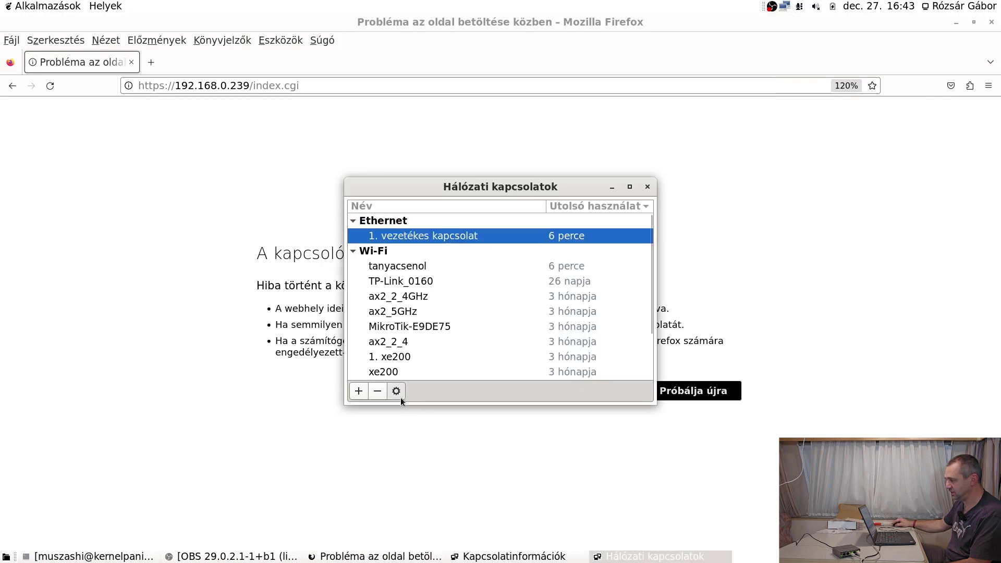
pyautogui.click(401, 398)
# On IPv4, remove the static 192.168.0.240 address, choose Automatikus (DHCP), and save.
pyautogui.click(563, 195)
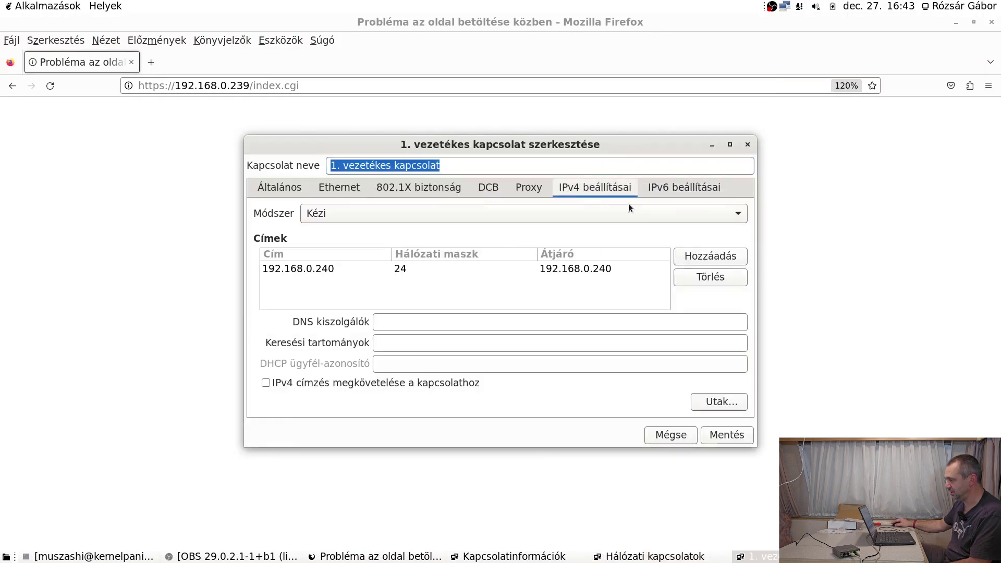
pyautogui.click(710, 281)
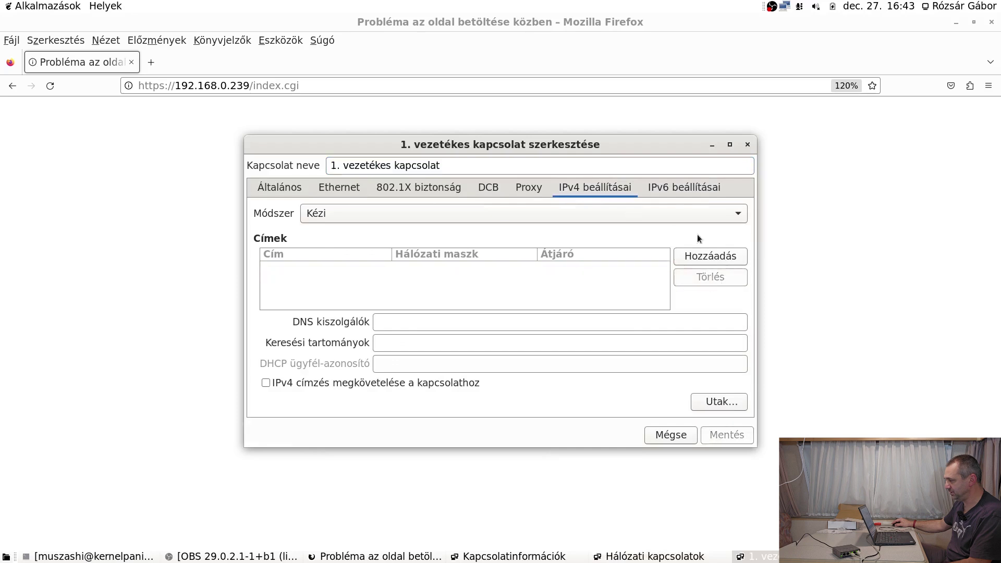
pyautogui.click(698, 214)
pyautogui.click(650, 181)
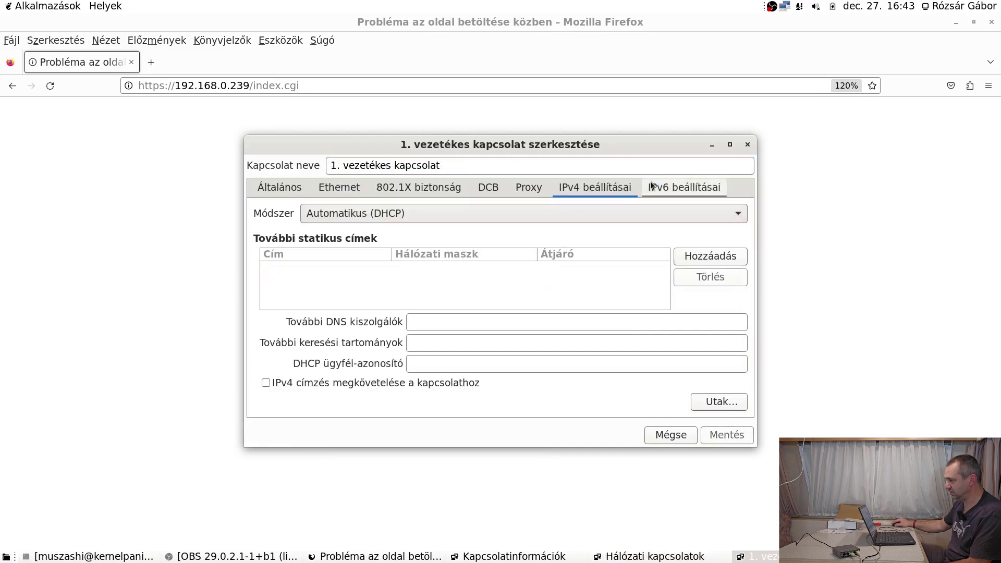
pyautogui.click(728, 442)
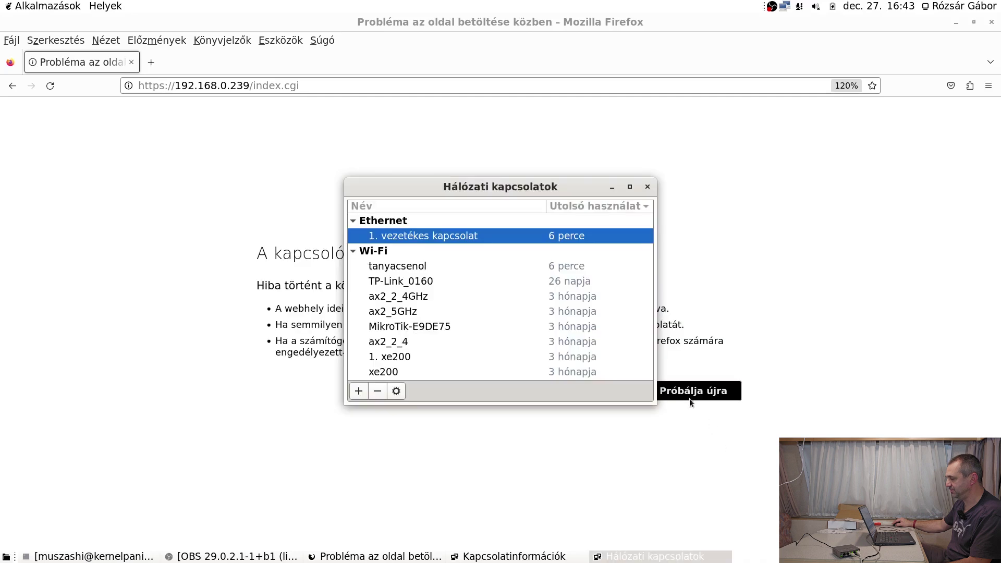
pyautogui.click(648, 187)
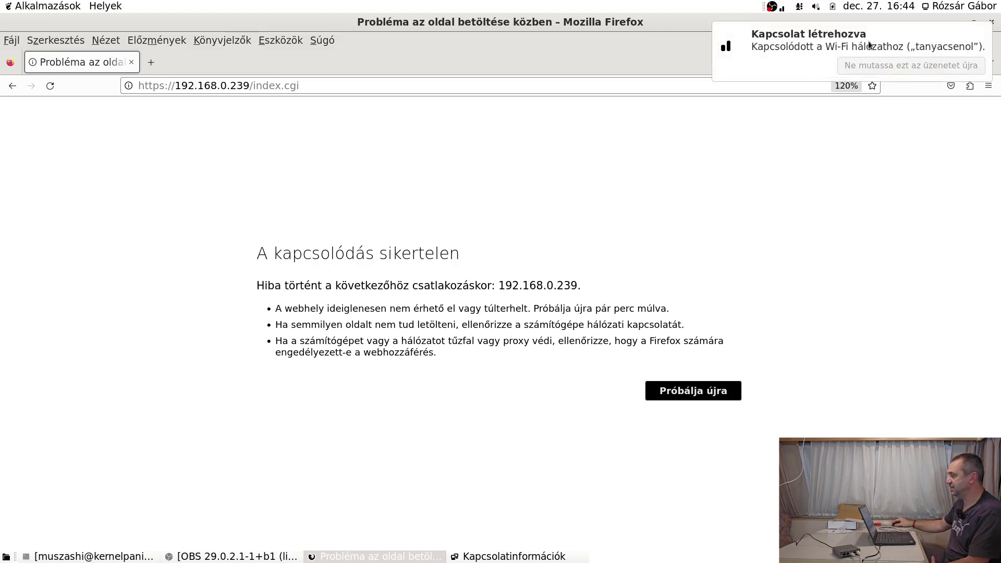
# Check the new connection details showing 192.168.10.248, then bring the terminal forward.
pyautogui.rightClick(787, 8)
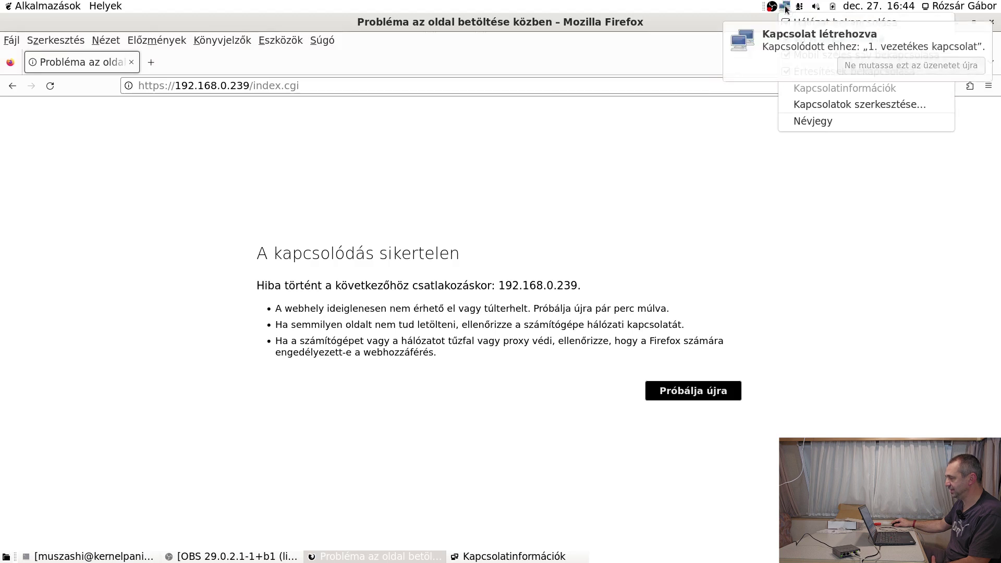
pyautogui.press('Escape')
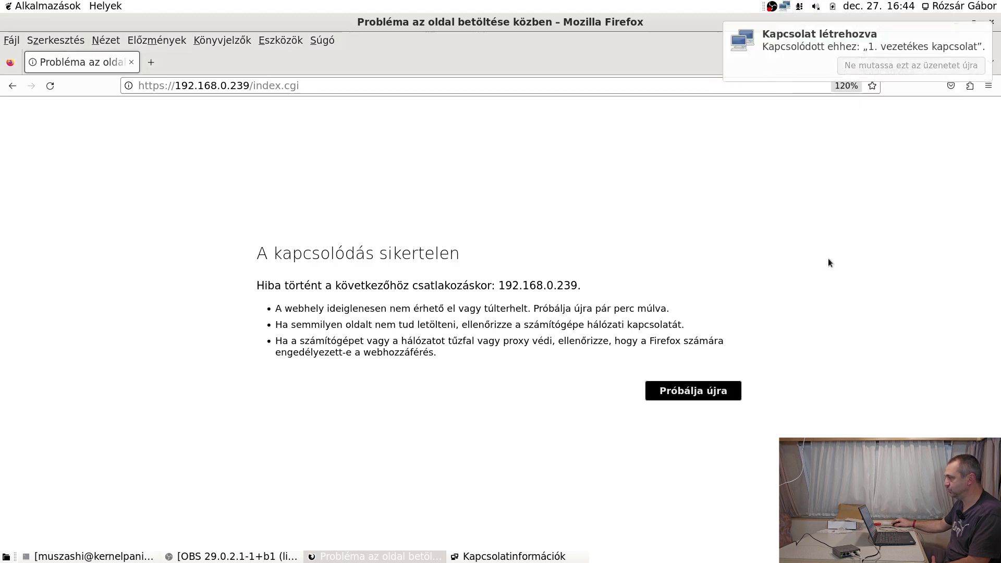
pyautogui.rightClick(787, 8)
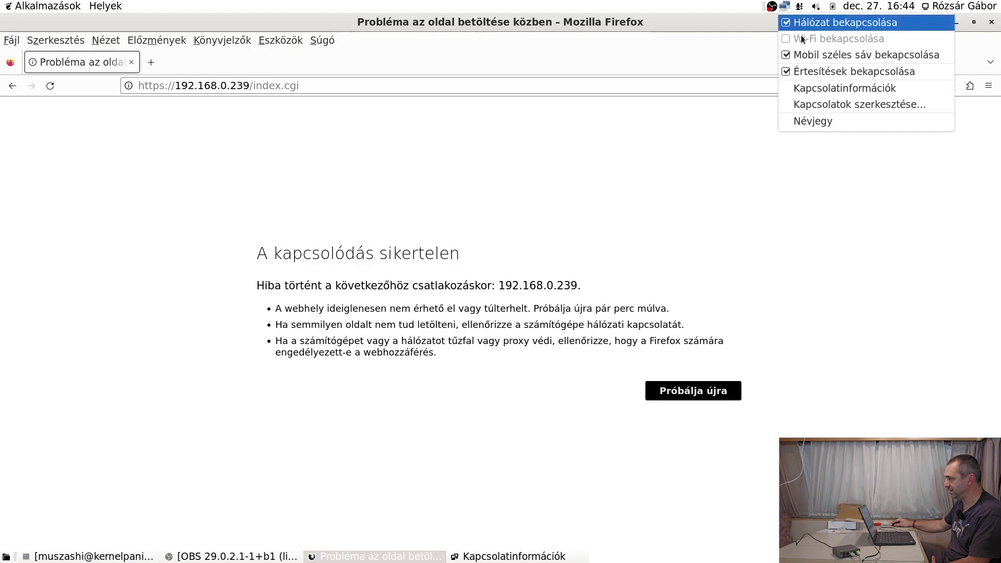
pyautogui.click(834, 89)
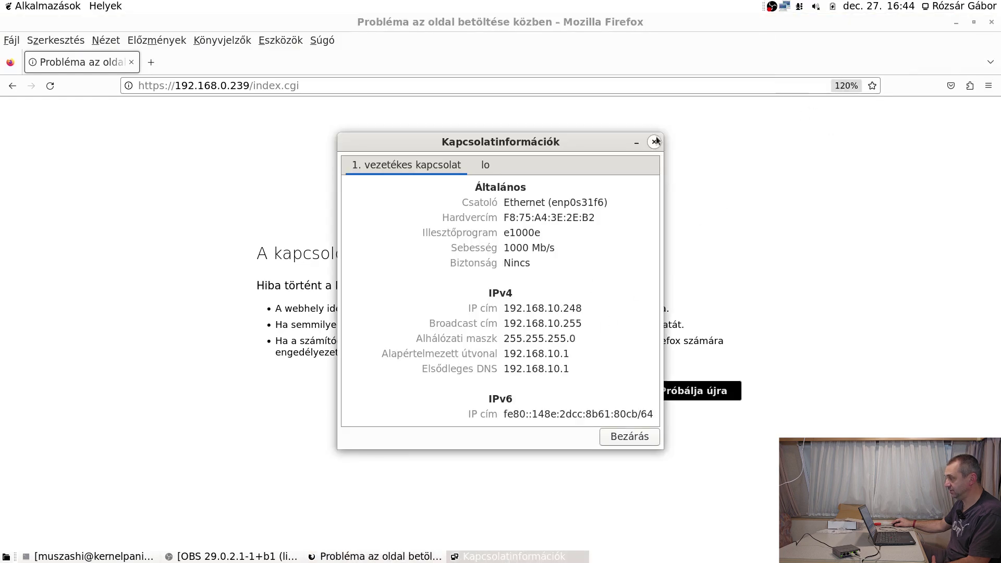
pyautogui.click(654, 141)
pyautogui.click(26, 556)
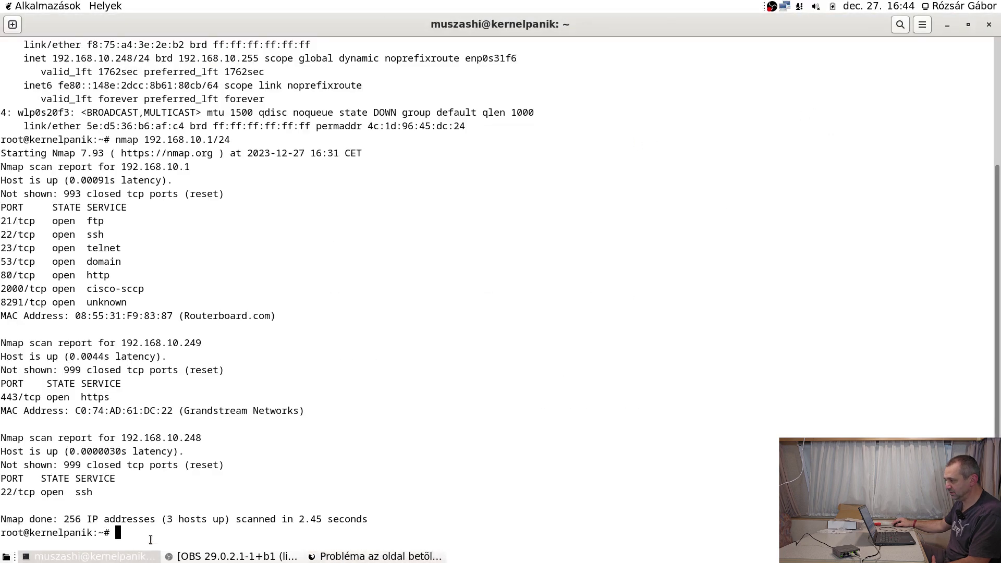
# Rerun the nmap scan, stop it, and edit its target to 192.168.10.0/24.
pyautogui.press('Up')
pyautogui.press('Return')
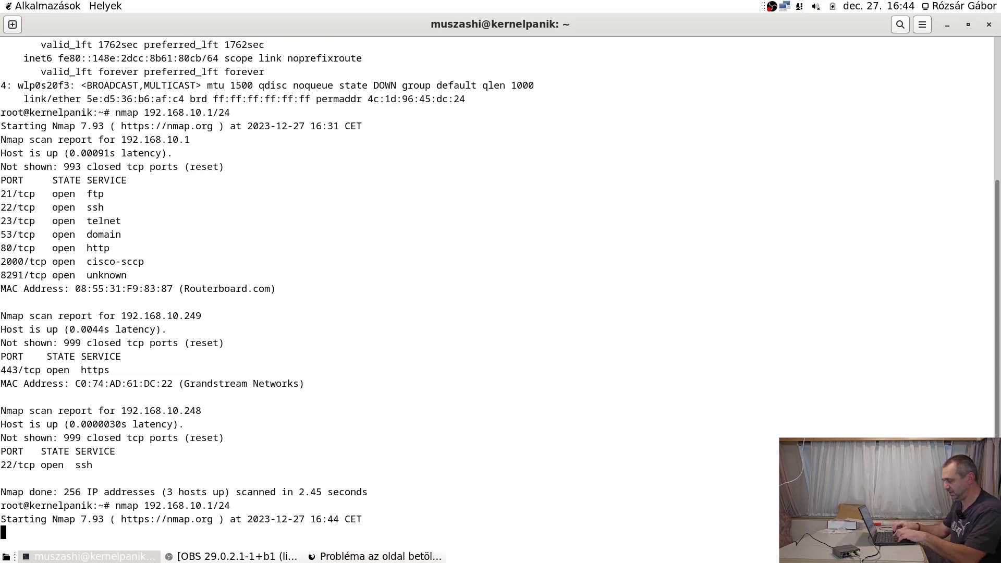
pyautogui.hotkey('ctrl', 'c')
pyautogui.press('Up')
pyautogui.press('Left')
pyautogui.press('Left')
pyautogui.press('Left')
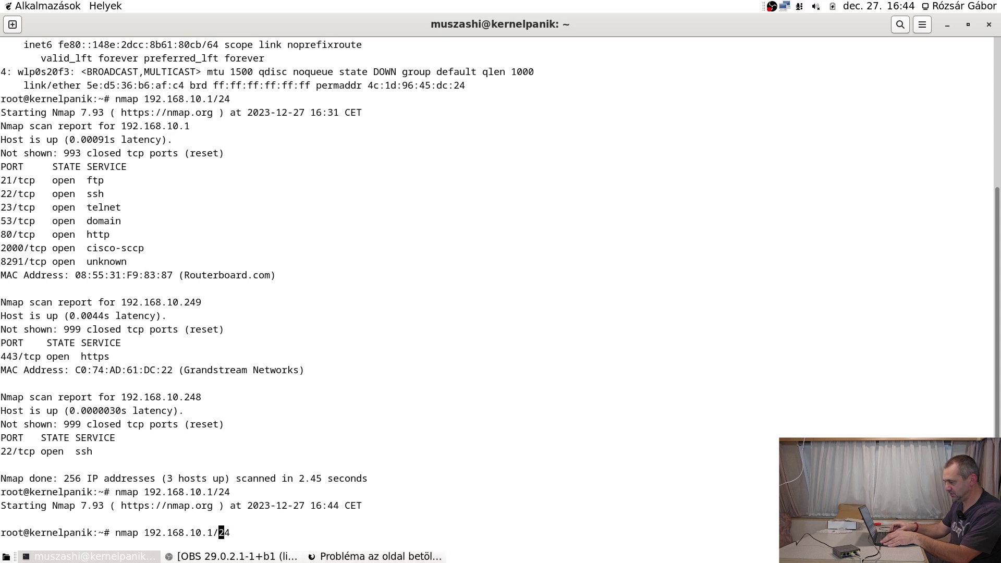
pyautogui.press('BackSpace')
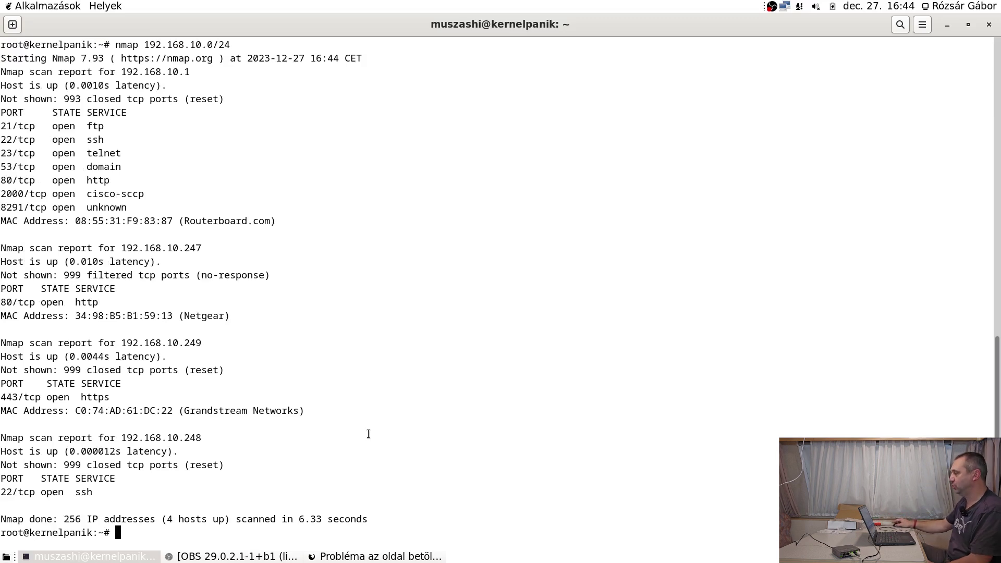
pyautogui.click(948, 25)
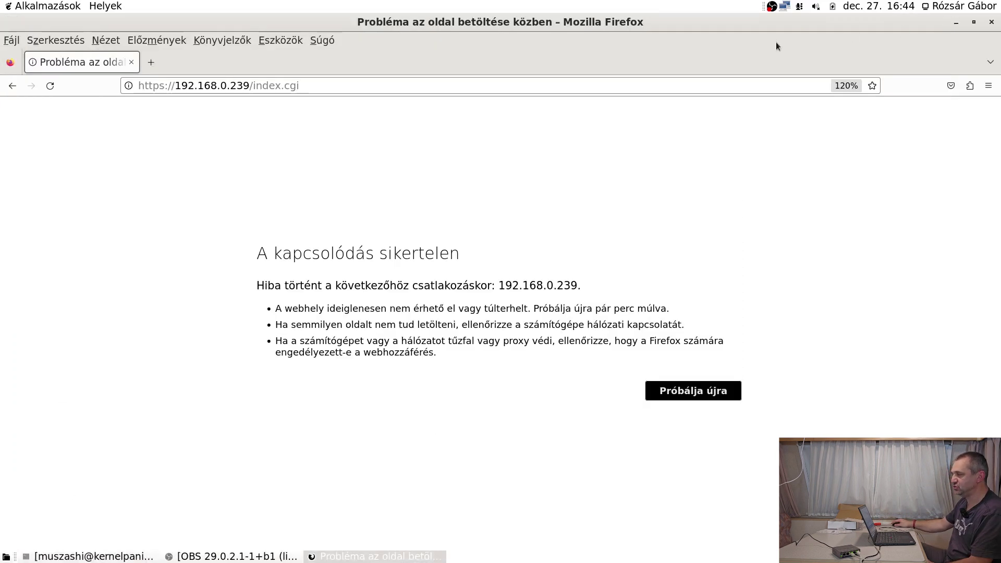
pyautogui.moveTo(219, 83); pyautogui.dragTo(412, 101)
pyautogui.write('10.247')
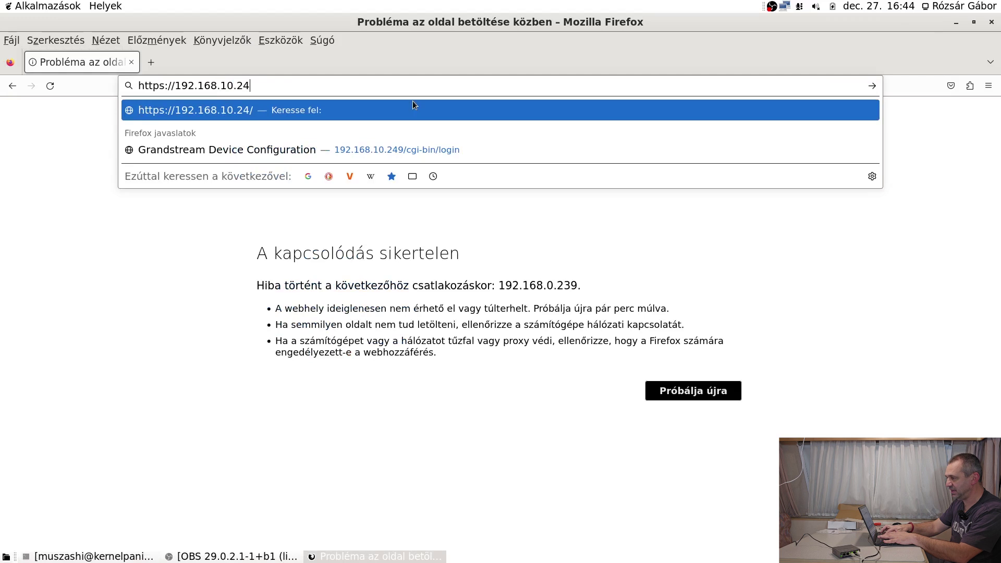
pyautogui.press('Return')
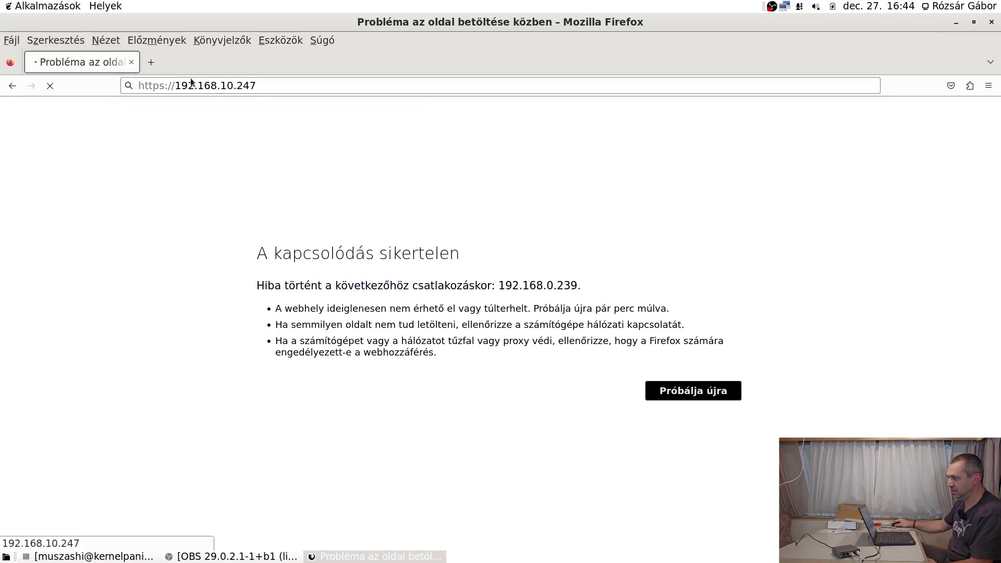
pyautogui.click(162, 86)
pyautogui.click(162, 87)
pyautogui.press('BackSpace')
pyautogui.press('Return')
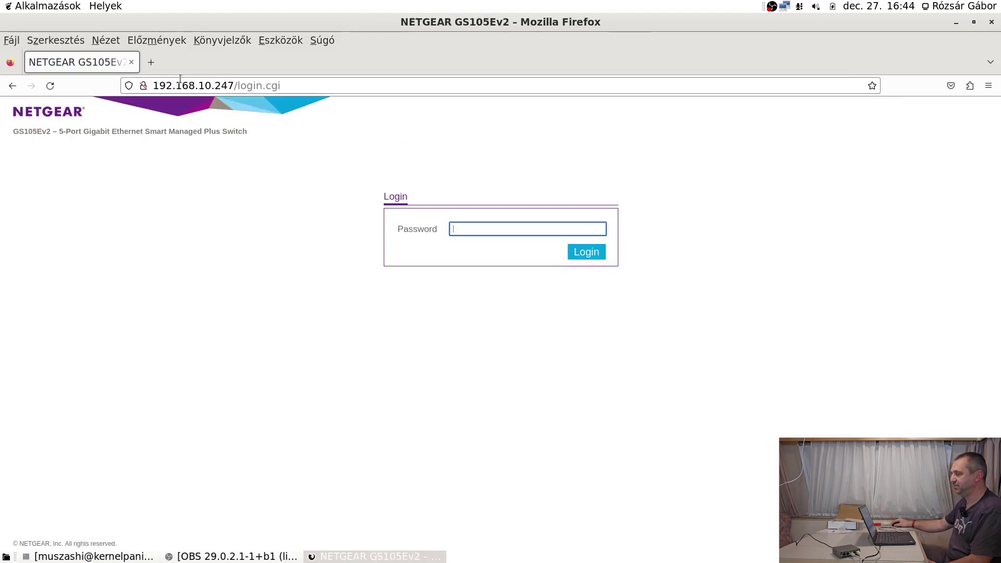
# Log in with the admin password, decline saving it, and zoom the page.
pyautogui.write('*****')
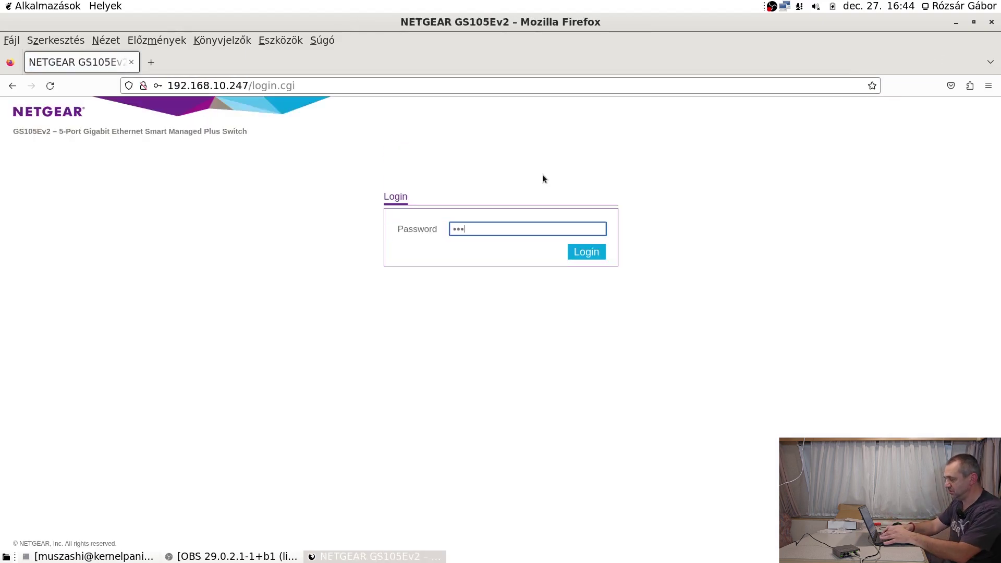
pyautogui.write('******')
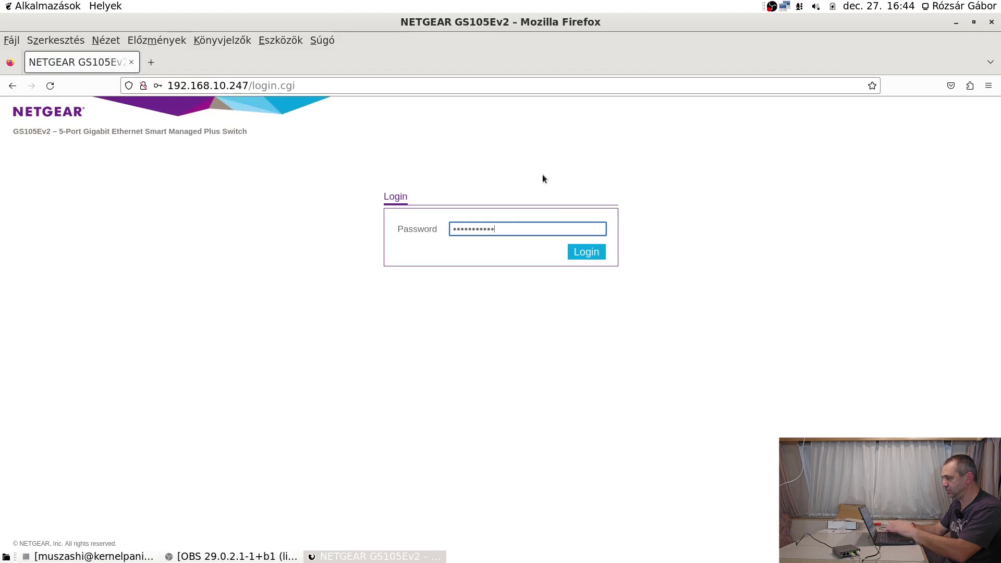
pyautogui.press('Return')
pyautogui.click(318, 243)
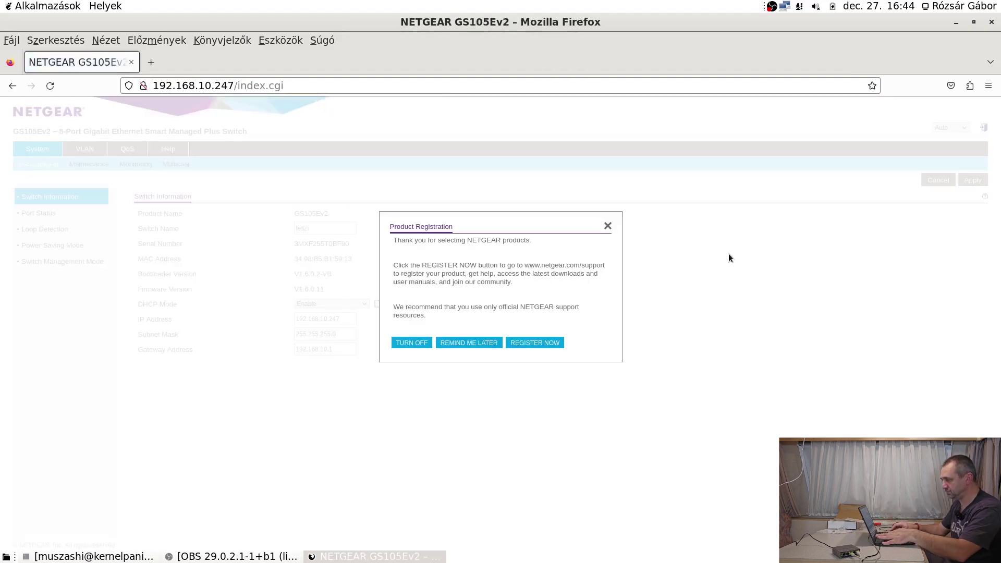
pyautogui.hotkey('ctrl', '+')
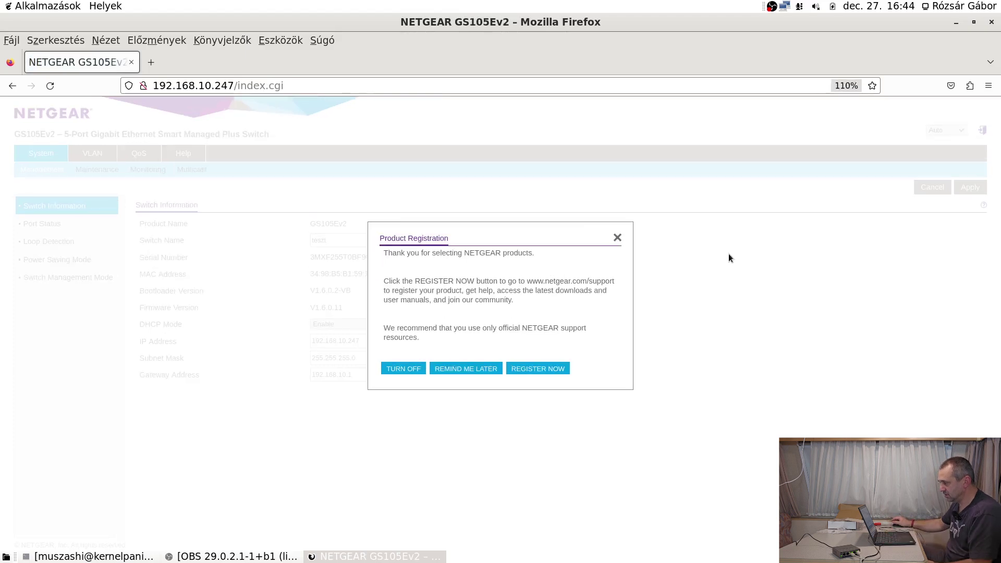
# Dismiss the product registration prompt and open the Port Status page.
pyautogui.click(490, 370)
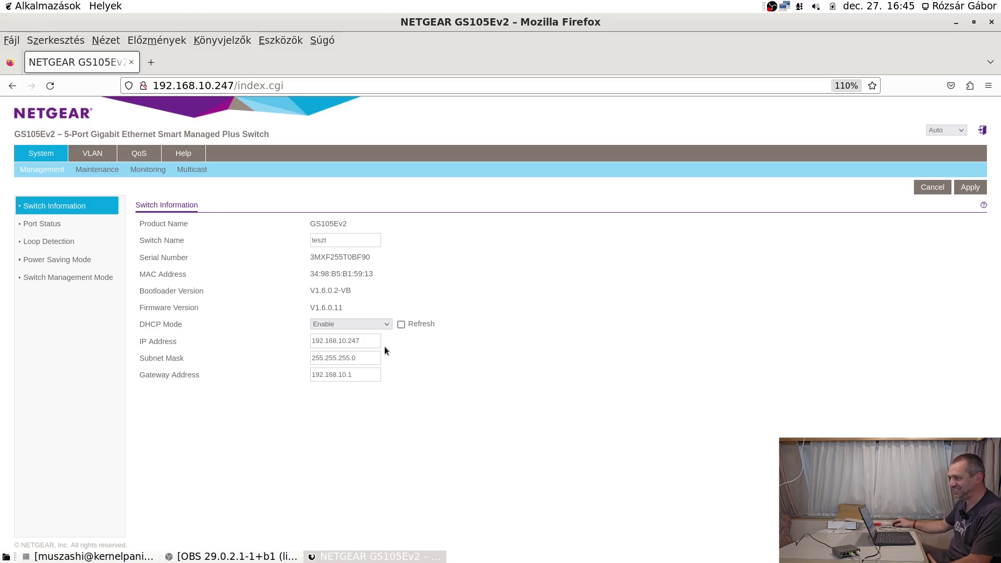
pyautogui.click(35, 223)
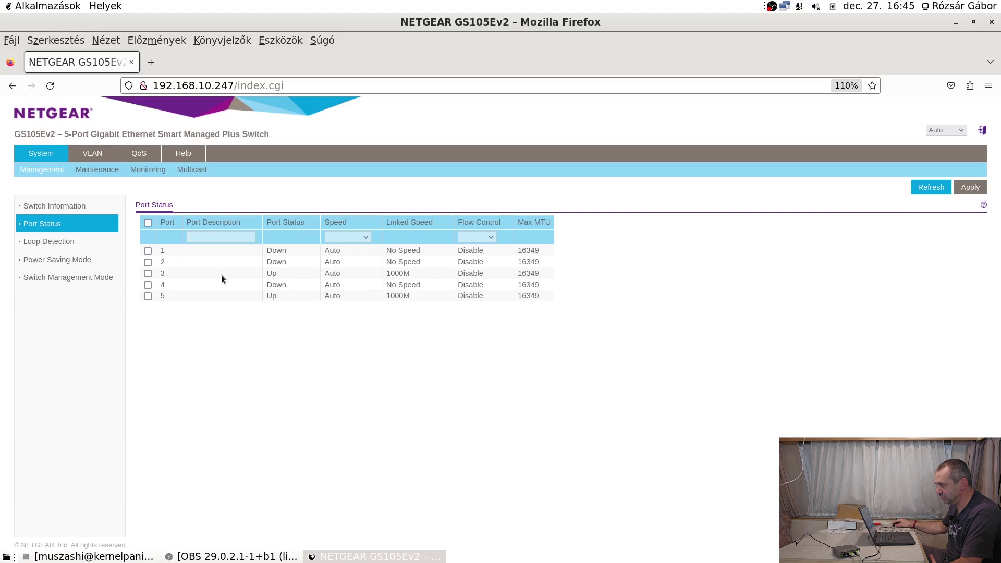
pyautogui.click(148, 250)
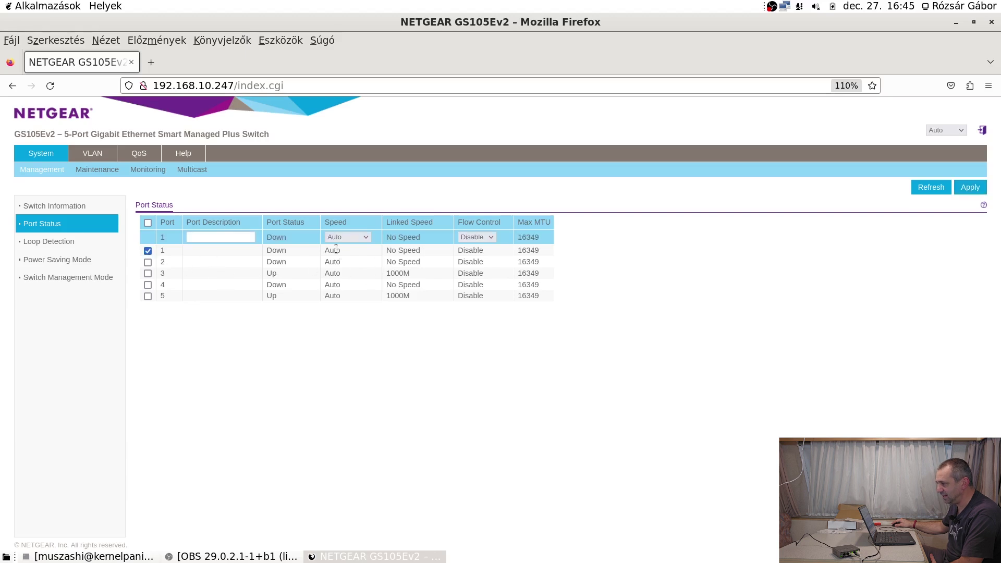
pyautogui.click(371, 239)
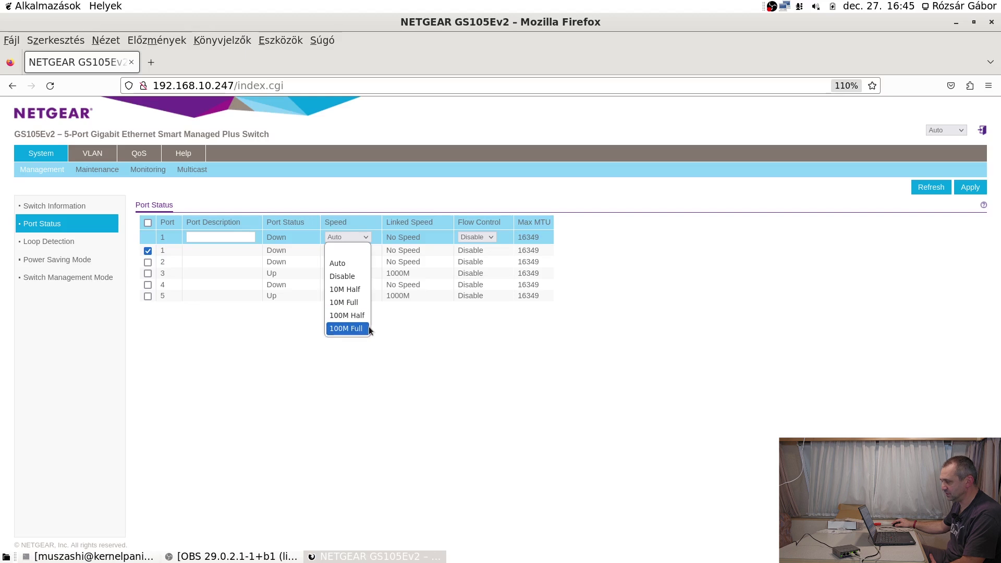
pyautogui.click(462, 348)
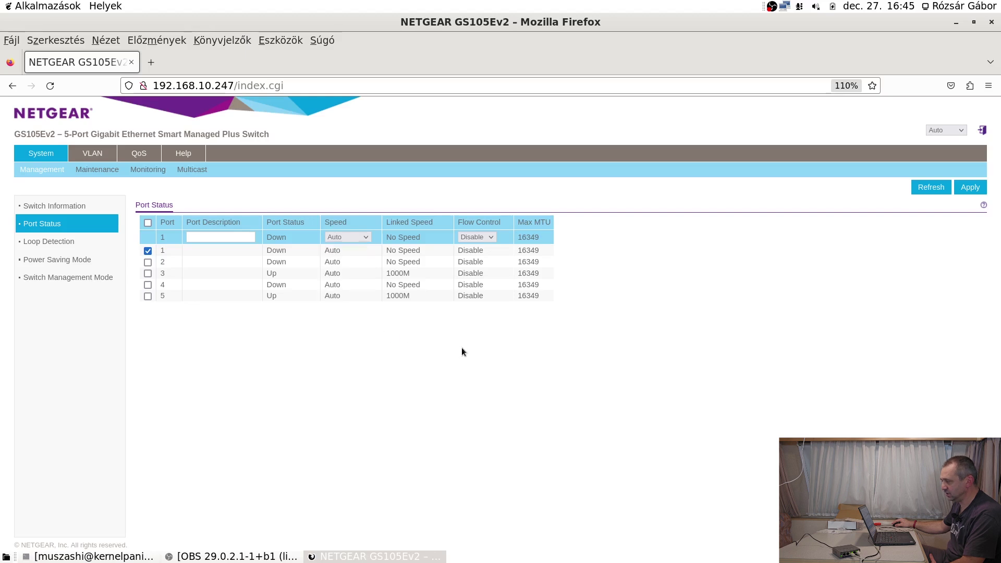
pyautogui.click(147, 253)
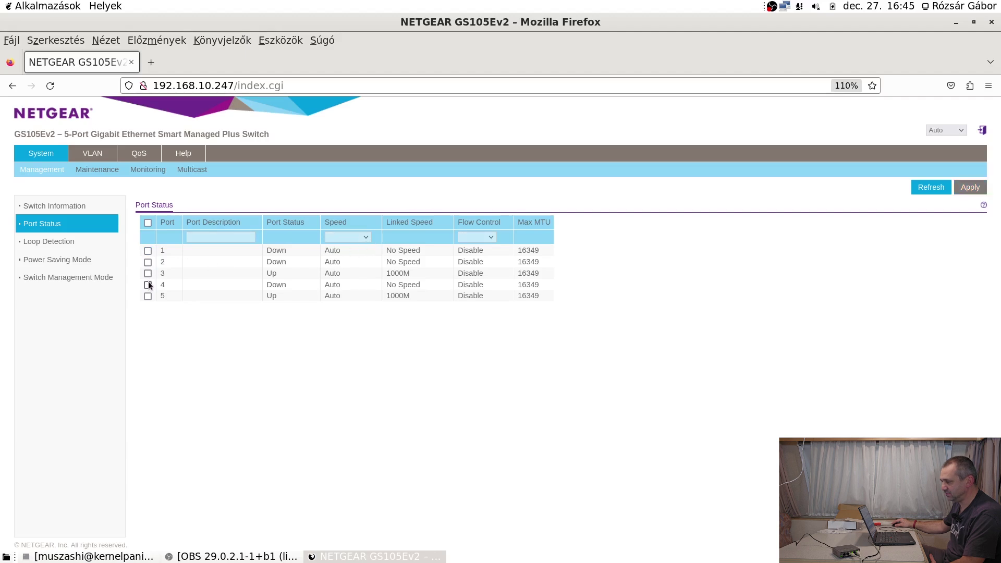
pyautogui.click(148, 274)
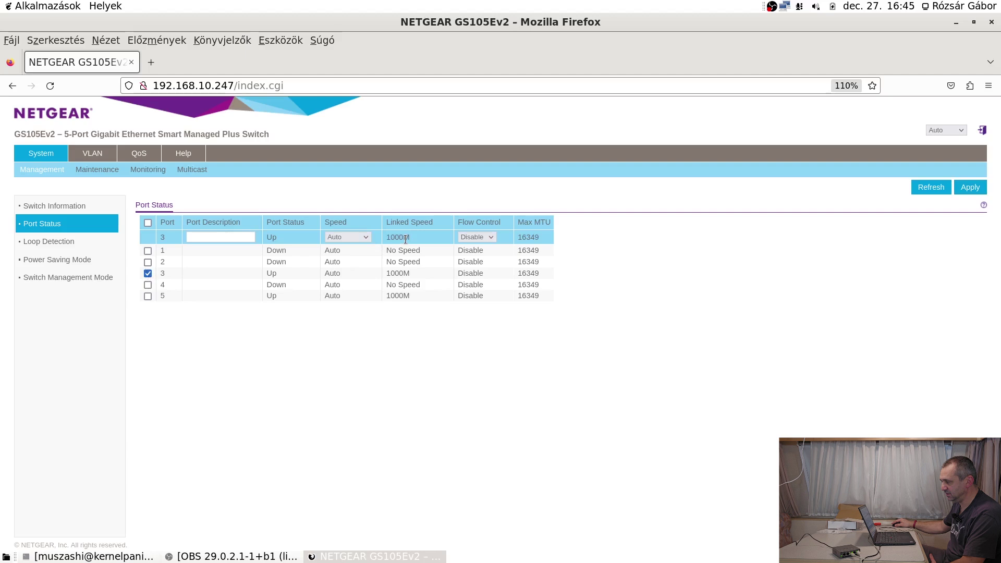
pyautogui.click(361, 235)
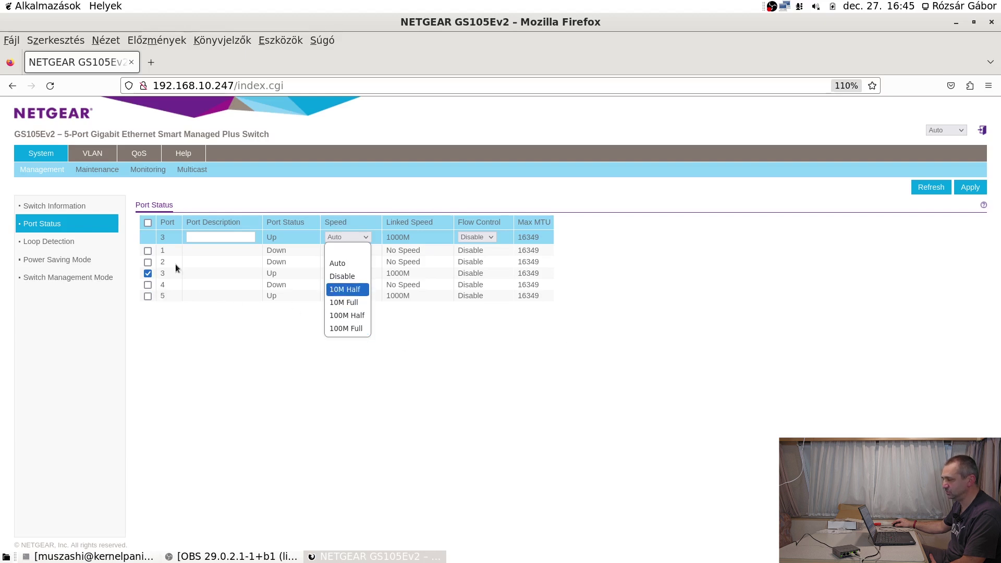
pyautogui.click(483, 239)
pyautogui.click(382, 239)
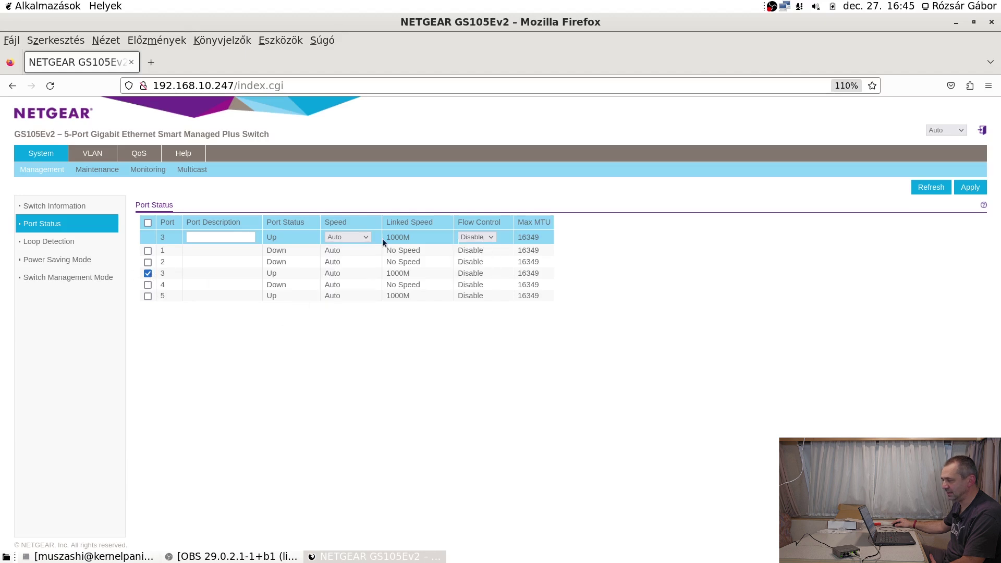
pyautogui.click(147, 274)
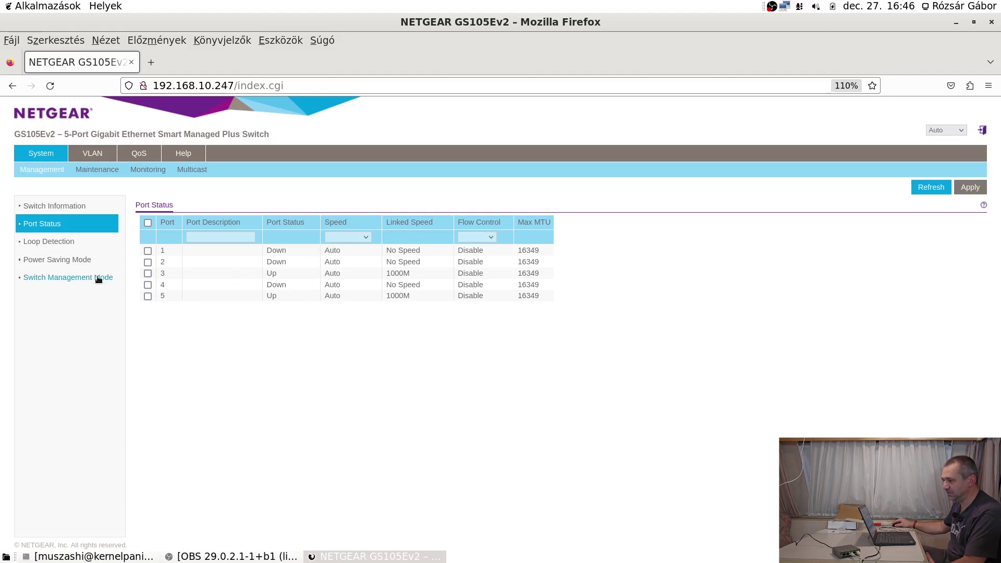
# Enable Loop Detection and apply it, then return to the terminal window.
pyautogui.click(65, 241)
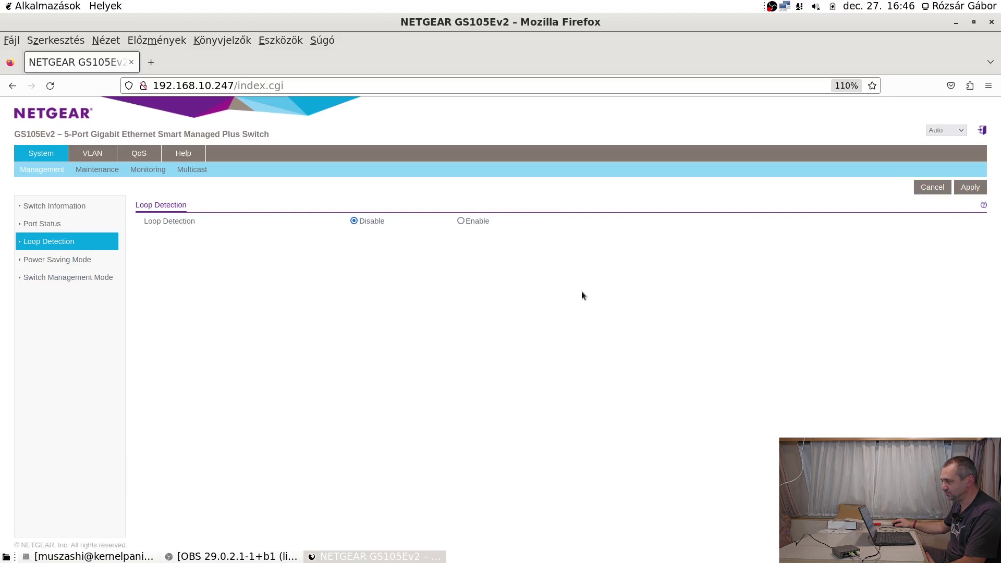
pyautogui.click(461, 221)
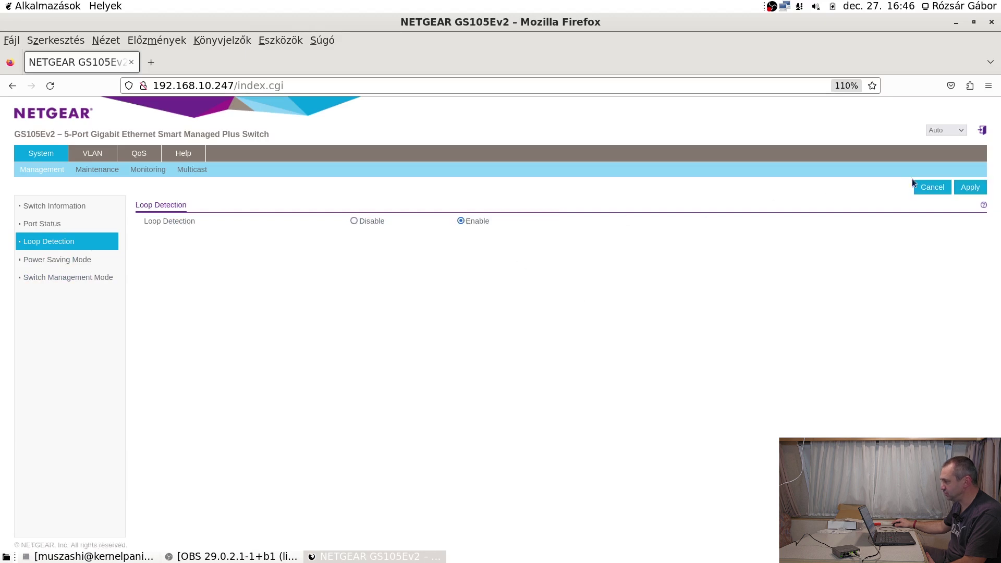
pyautogui.click(967, 193)
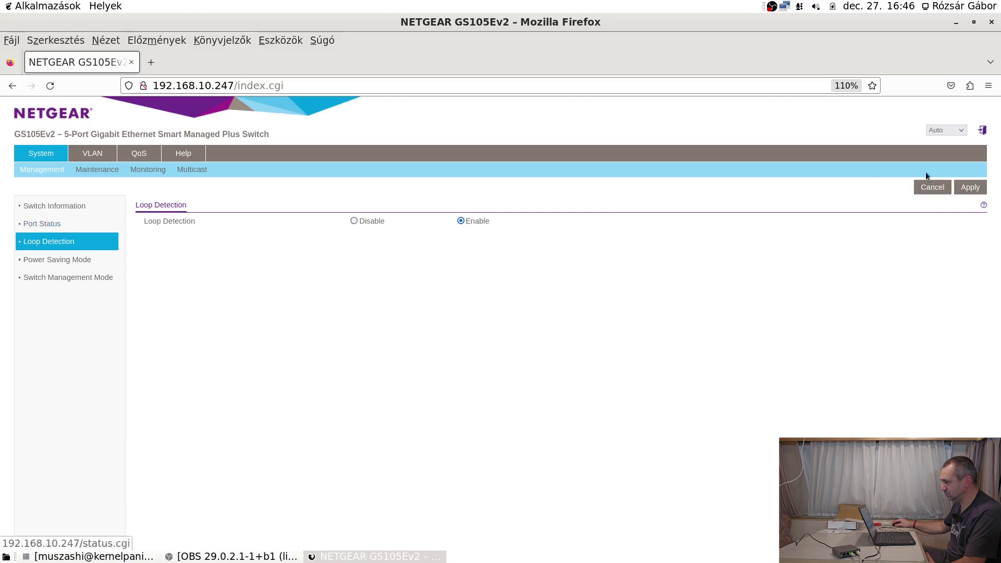
pyautogui.click(51, 224)
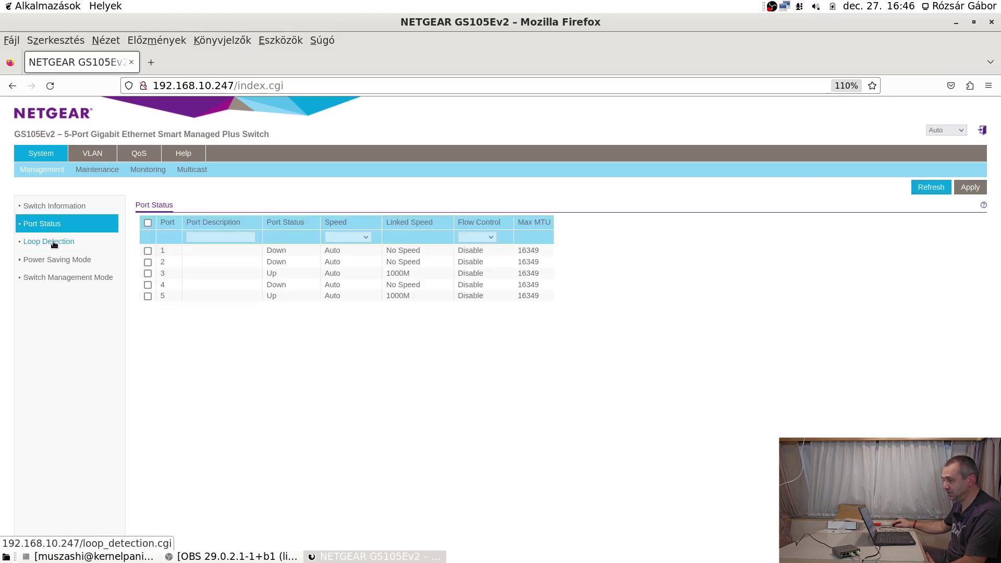
pyautogui.click(54, 244)
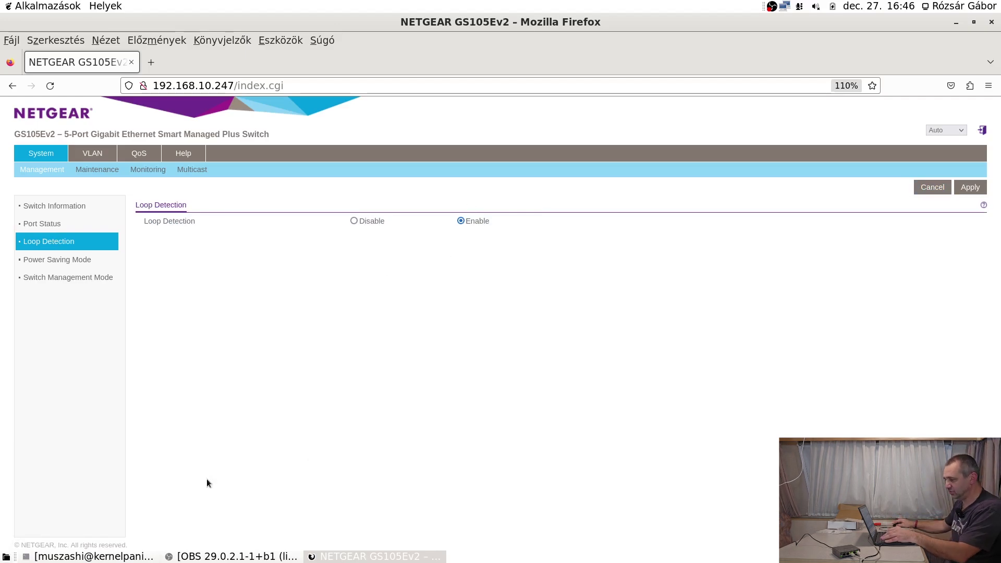
pyautogui.click(92, 556)
# Start 'ping 10.0.0.1' and move the restored terminal aside to reveal the switch page.
pyautogui.write('pint')
pyautogui.press('BackSpace')
pyautogui.write('g ')
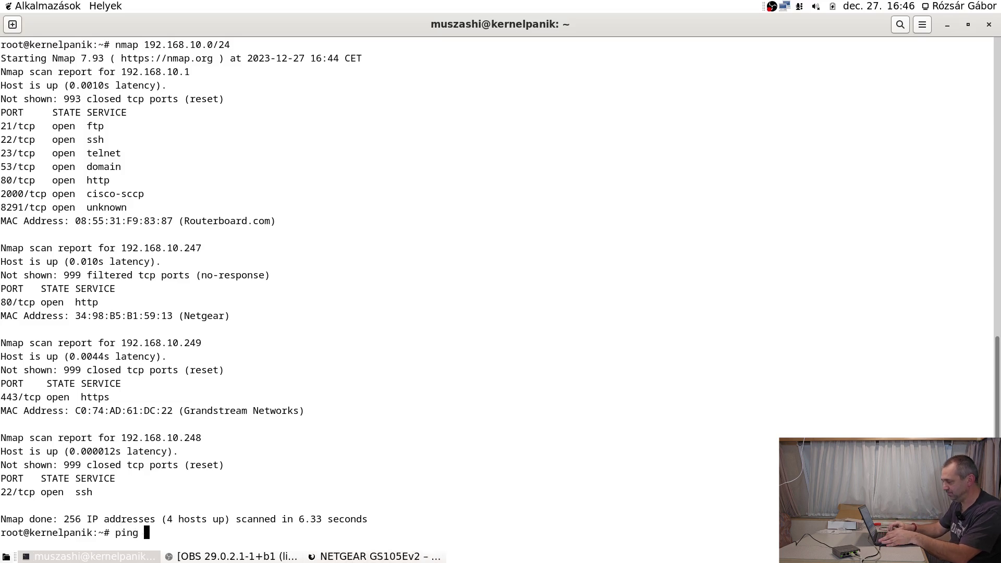
pyautogui.write('10.0.0.1')
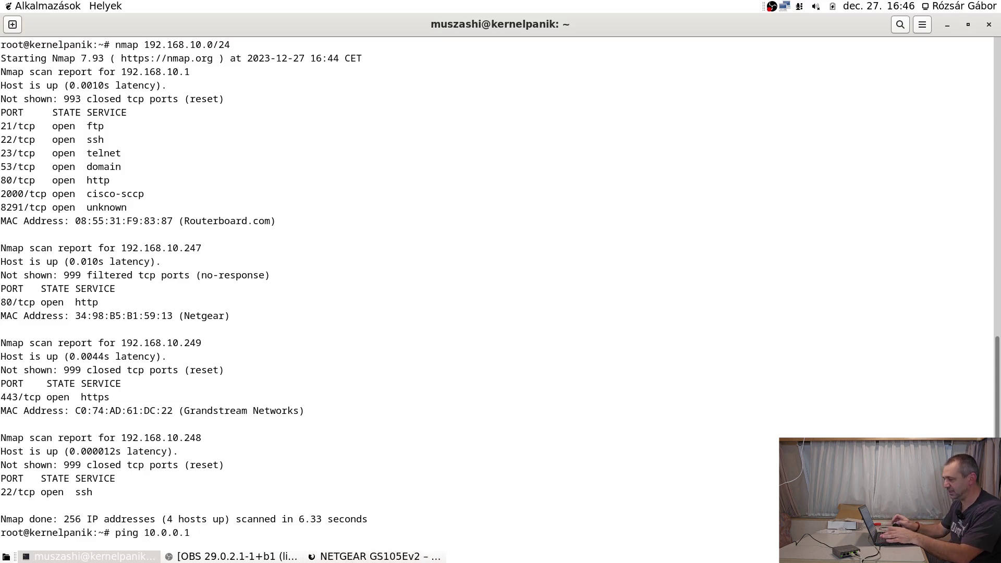
pyautogui.press('Return')
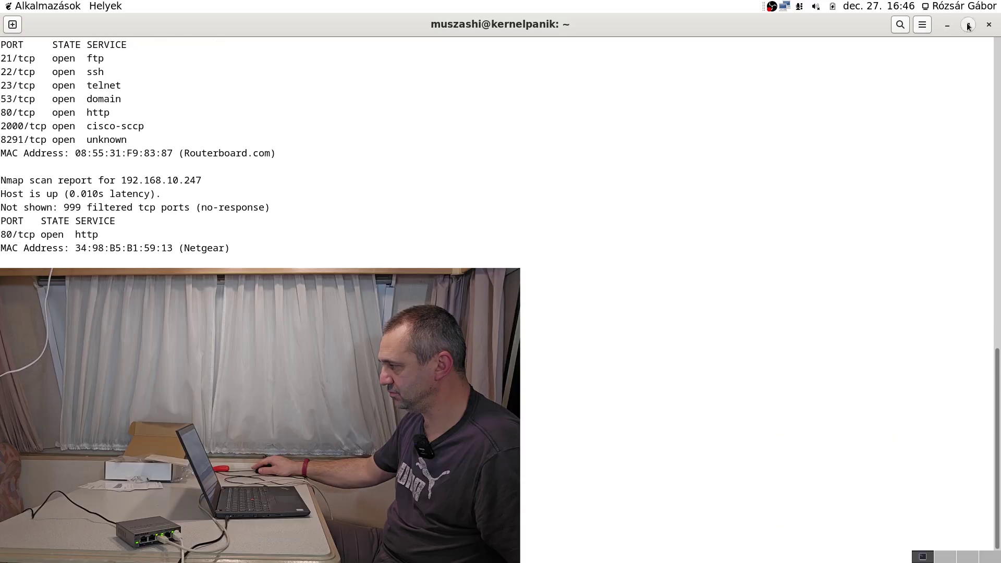
pyautogui.click(968, 26)
pyautogui.moveTo(315, 90); pyautogui.dragTo(814, 196)
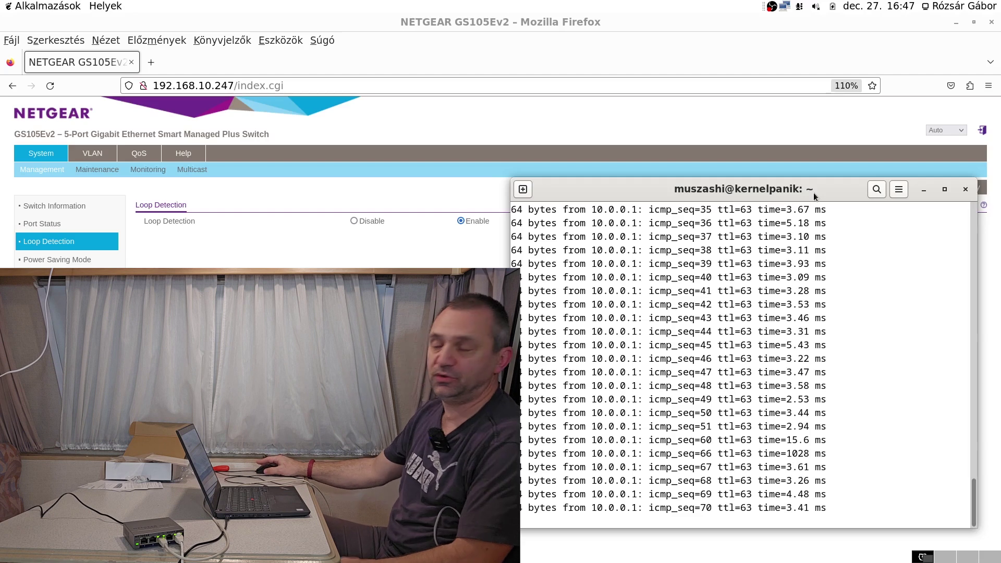
# Disable Loop Detection on the switch page, then return to the running ping to 10.0.0.1.
pyautogui.click(924, 189)
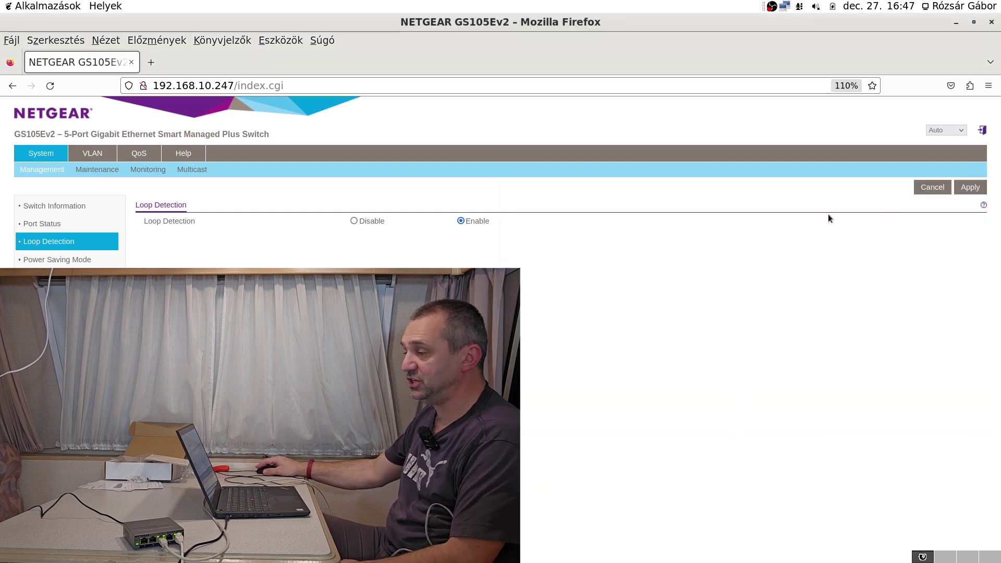
pyautogui.click(354, 221)
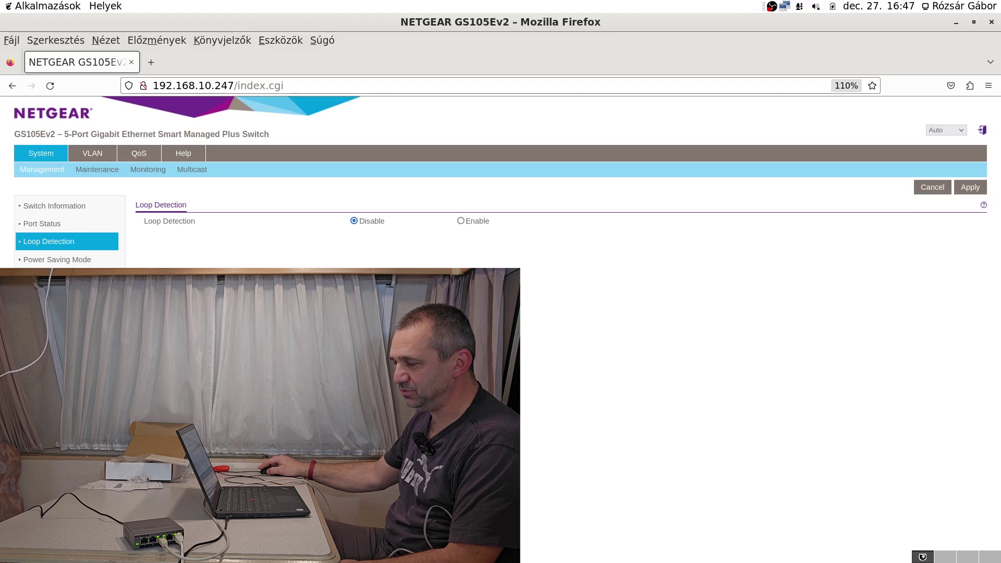
pyautogui.hotkey('alt', 'Tab')
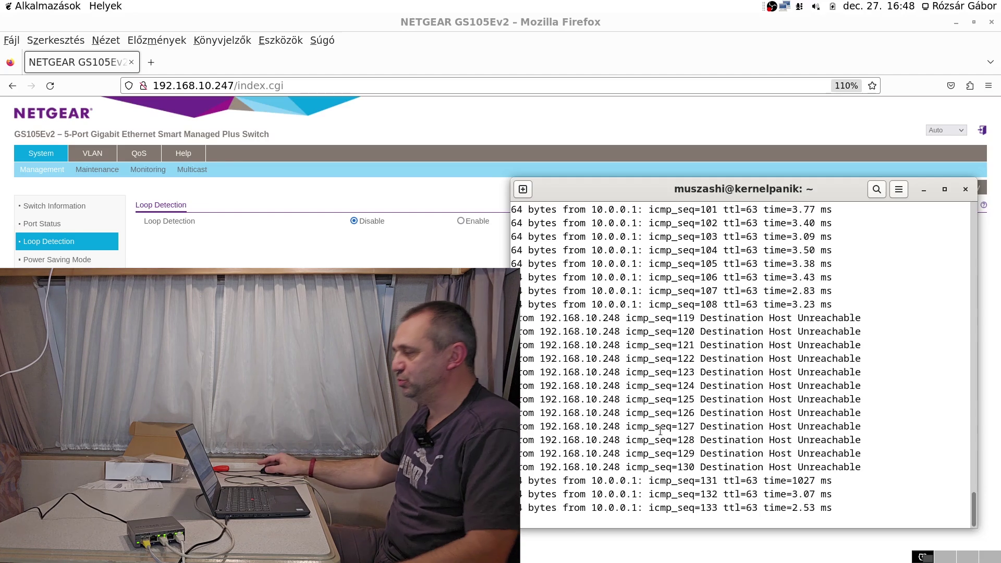
# Re-enable Loop Detection and apply it, then review the Power Saving Mode and Switch Management Mode pages.
pyautogui.click(461, 230)
pyautogui.click(461, 220)
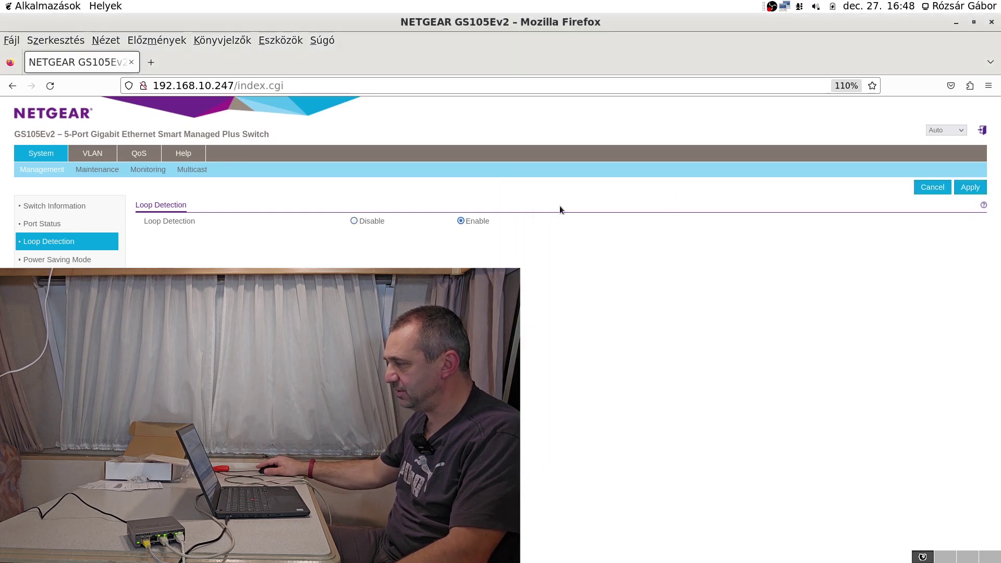
pyautogui.click(973, 188)
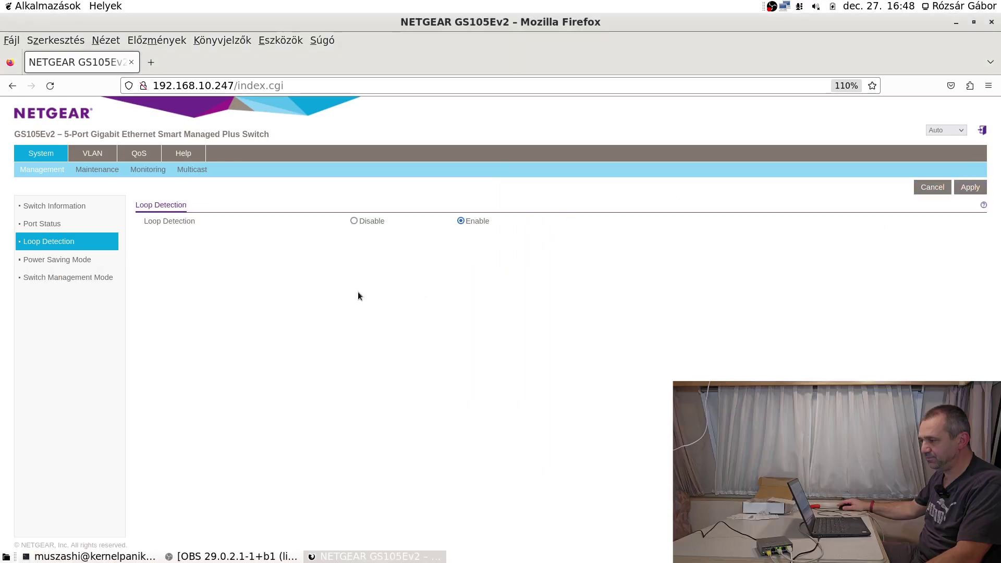
pyautogui.click(63, 260)
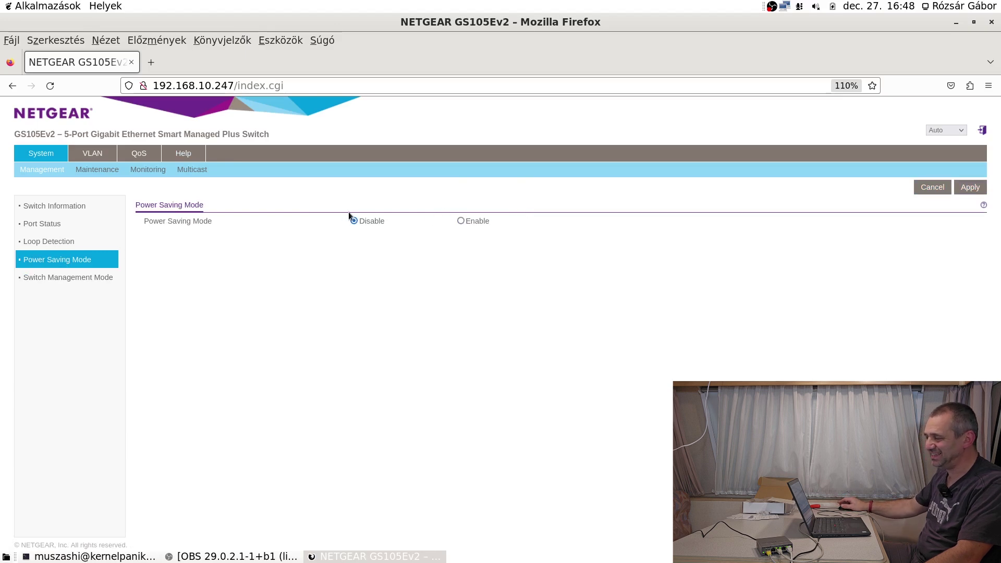
pyautogui.click(73, 280)
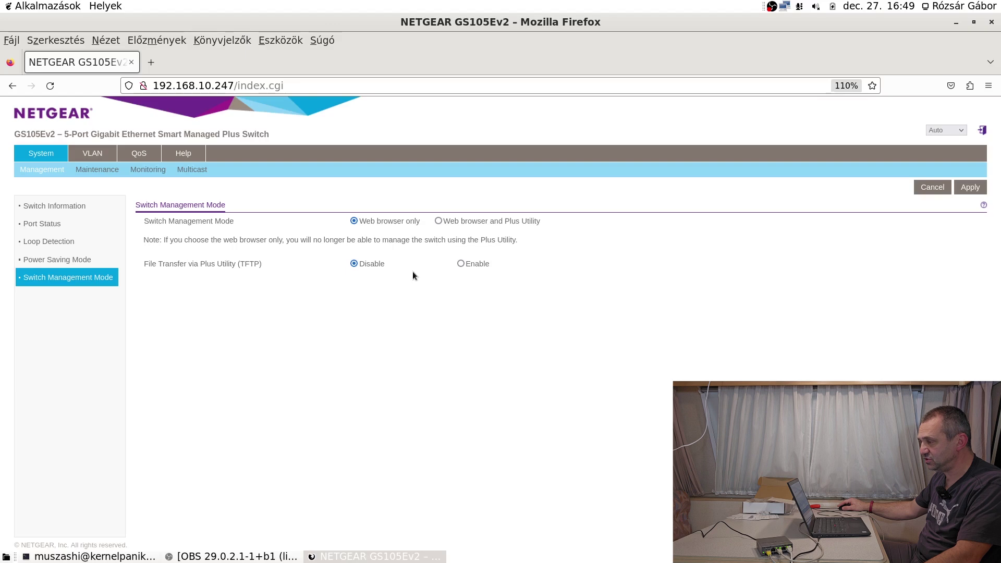
# Browse the Maintenance pages and put the switch into firmware loader mode from Firmware Update.
pyautogui.click(96, 170)
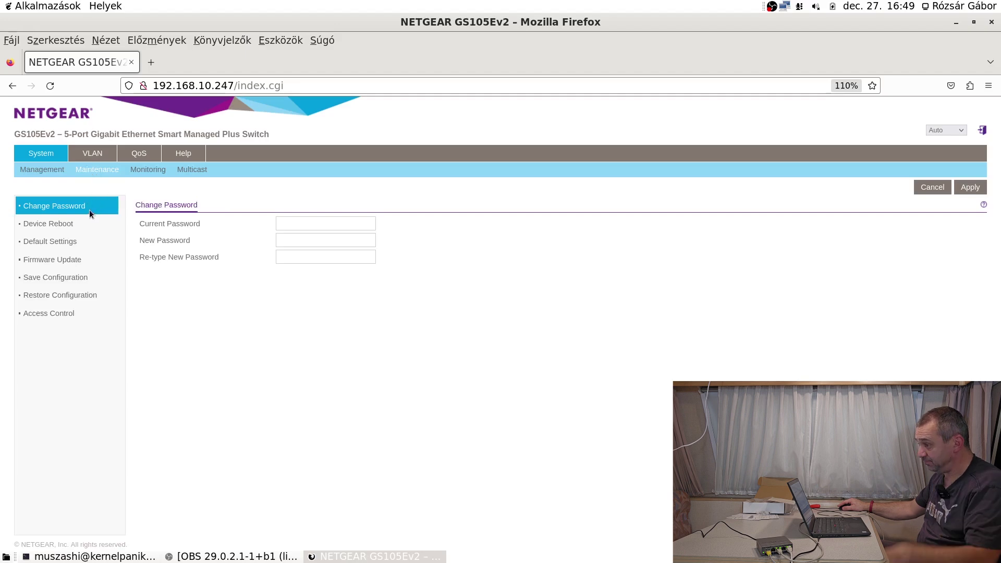
pyautogui.click(67, 223)
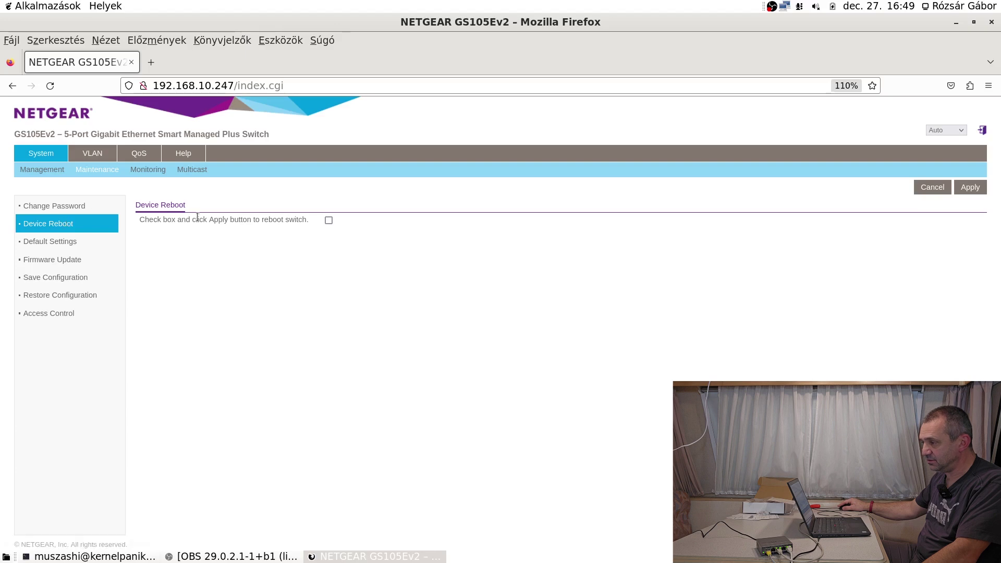
pyautogui.click(70, 242)
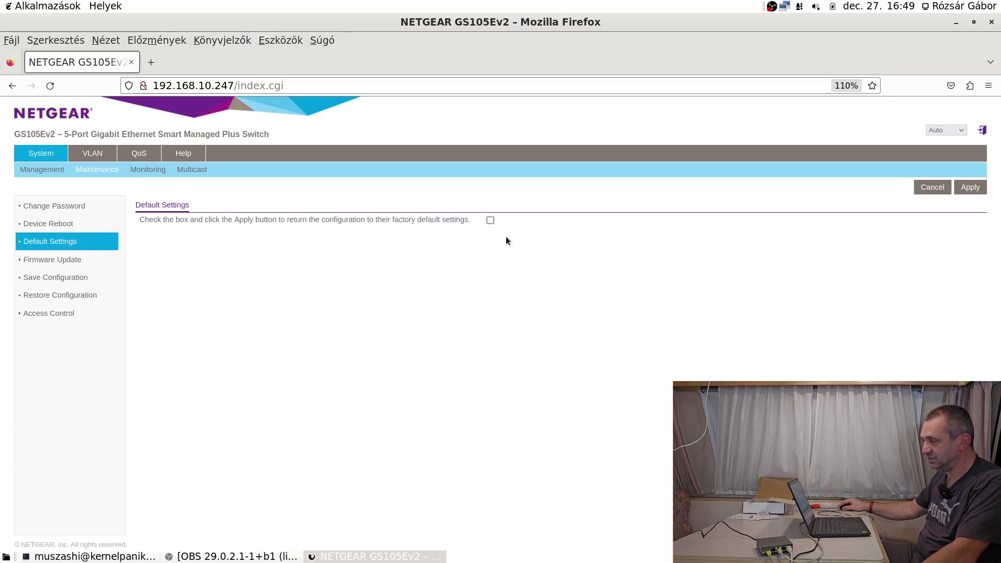
pyautogui.click(75, 261)
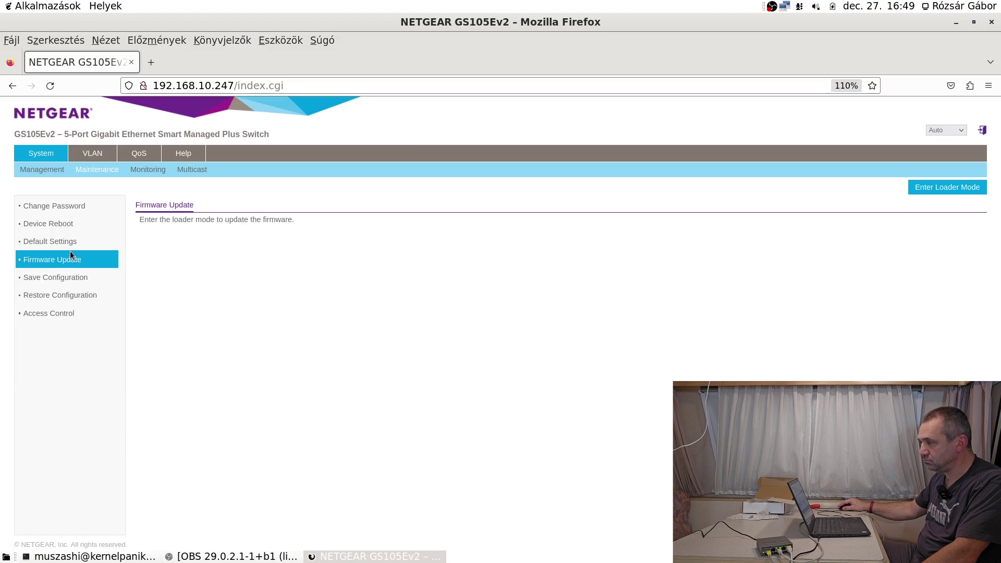
pyautogui.click(943, 190)
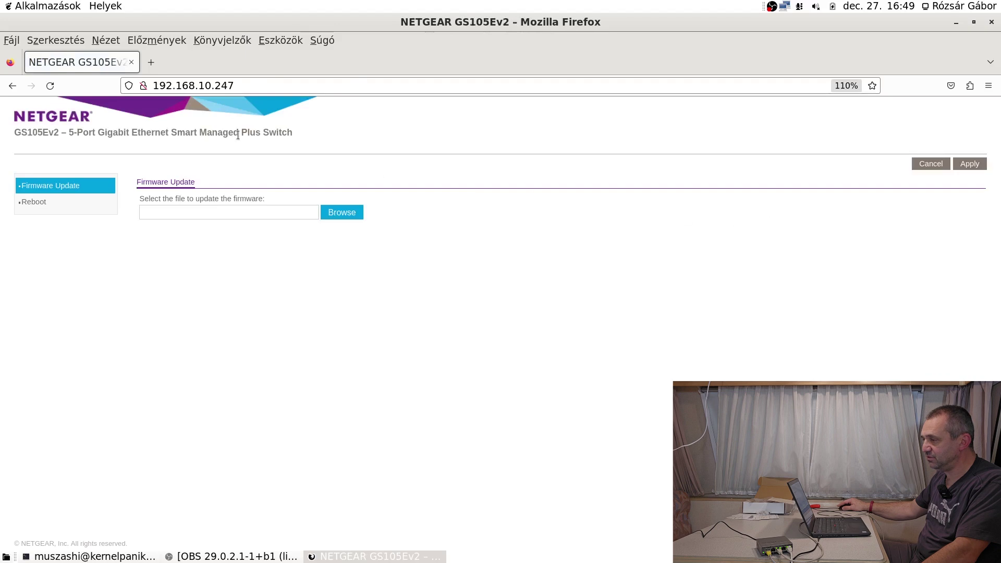
# Reboot the switch from the Maintenance restart page.
pyautogui.click(11, 86)
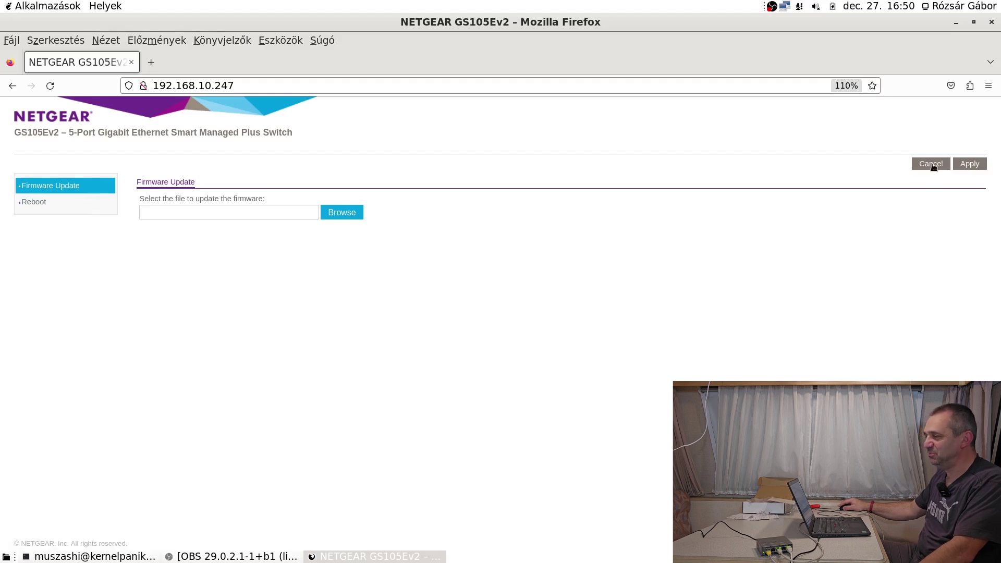
pyautogui.click(34, 202)
pyautogui.click(965, 165)
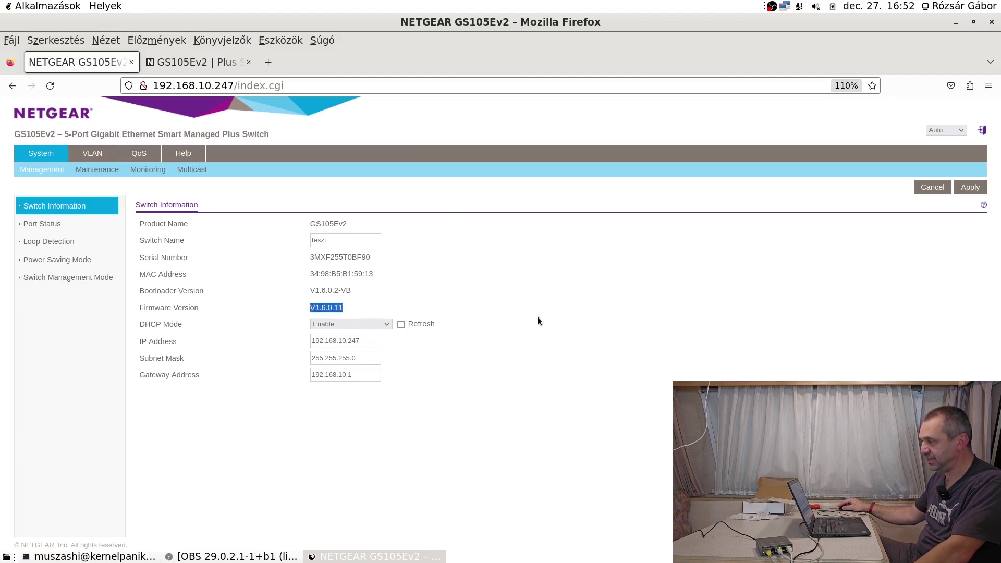
# Confirm on the NETGEAR Support downloads list that 1.6.0.11 is the current firmware, then close that tab.
pyautogui.click(198, 62)
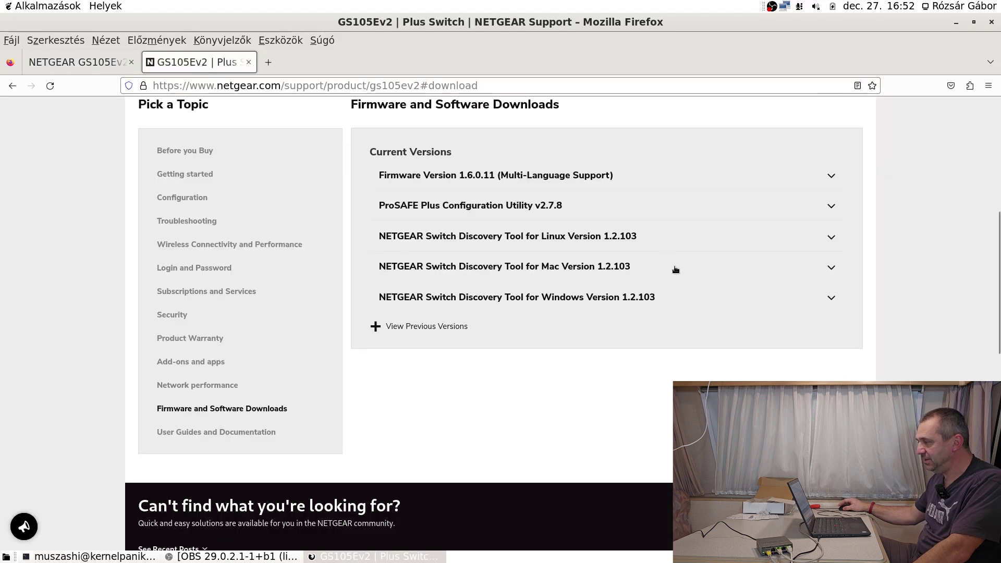
pyautogui.scroll(2, 673, 263)
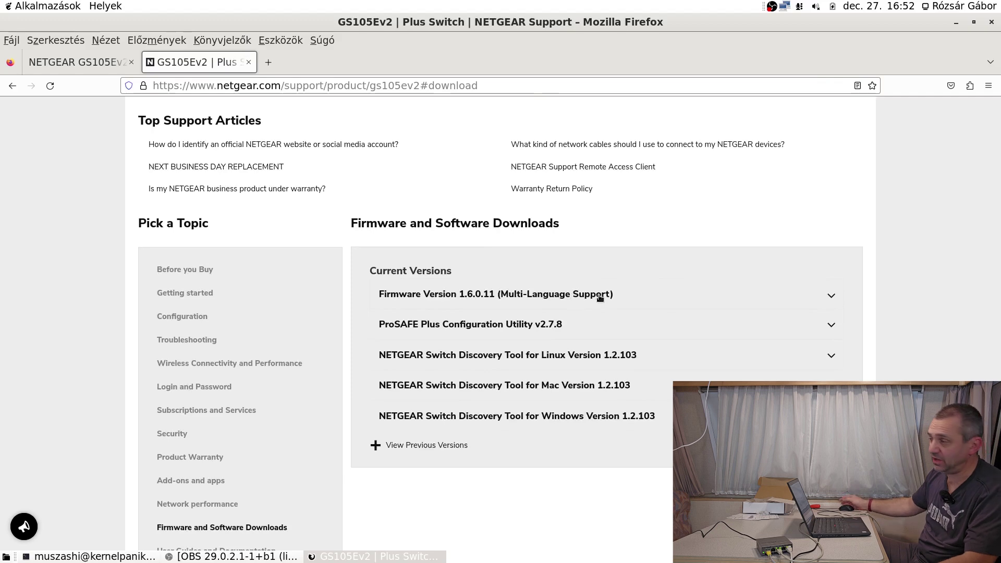
pyautogui.click(248, 62)
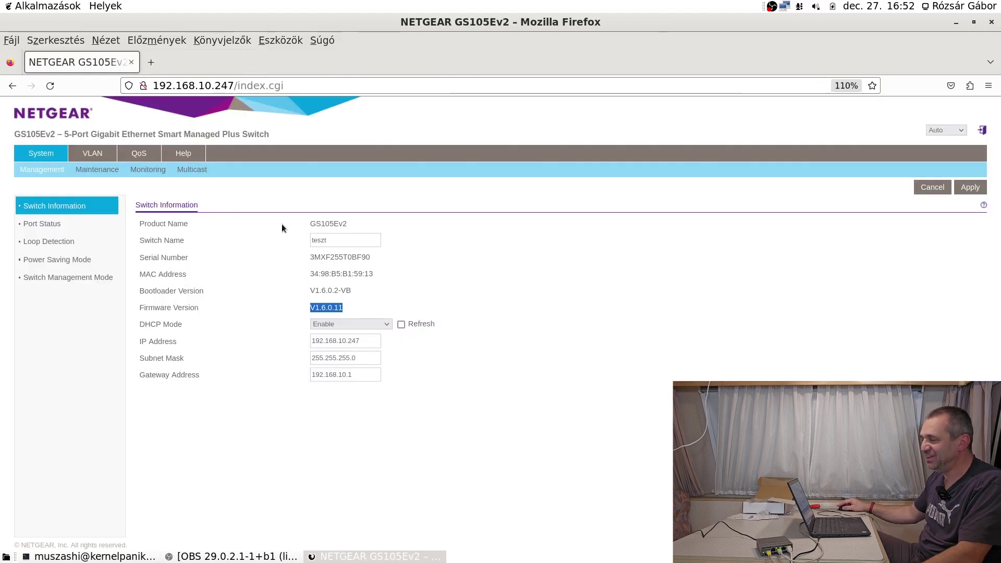
# Step through the Save and Restore Configuration pages to the Maintenance Access Control page.
pyautogui.click(97, 169)
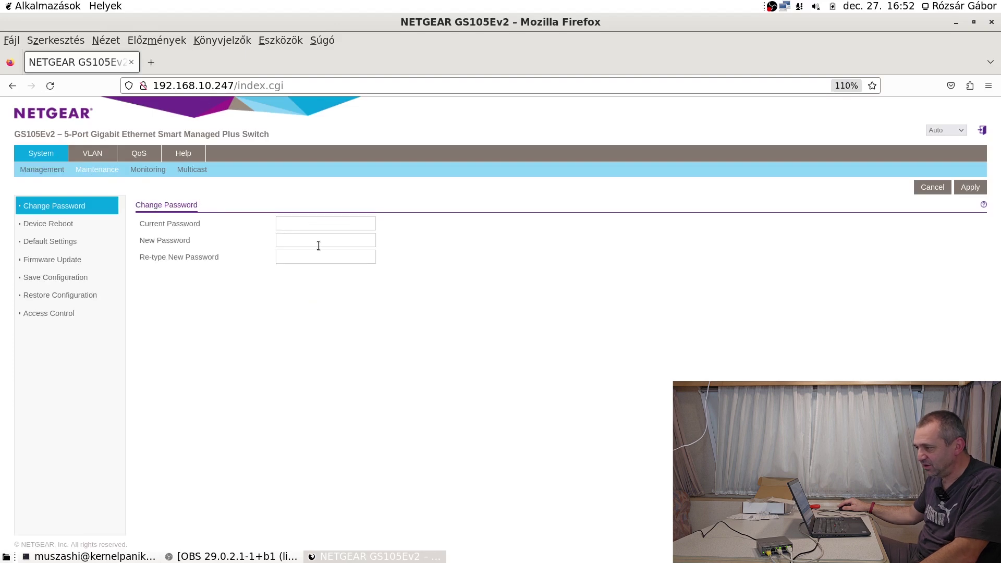
pyautogui.click(69, 282)
pyautogui.click(67, 295)
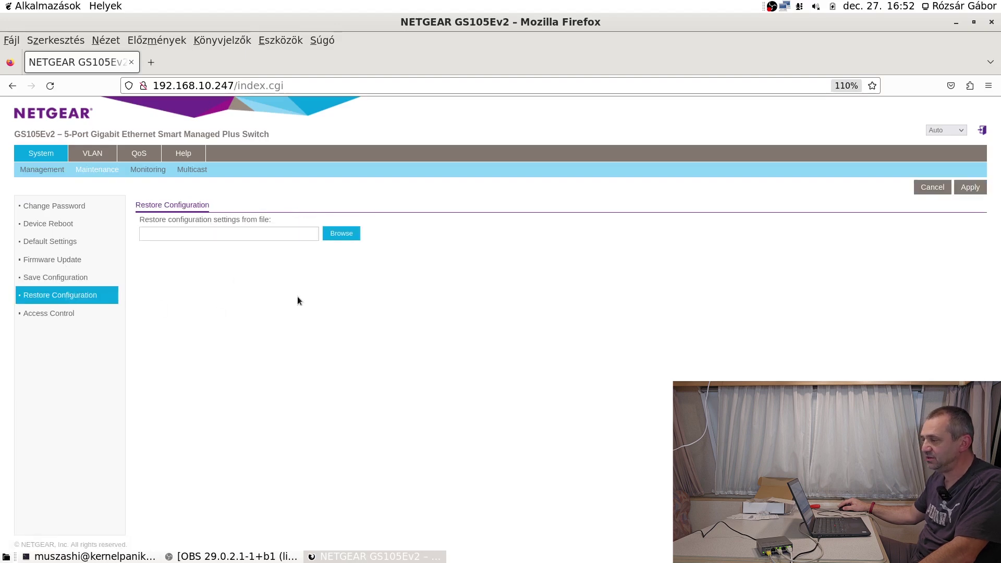
pyautogui.click(49, 315)
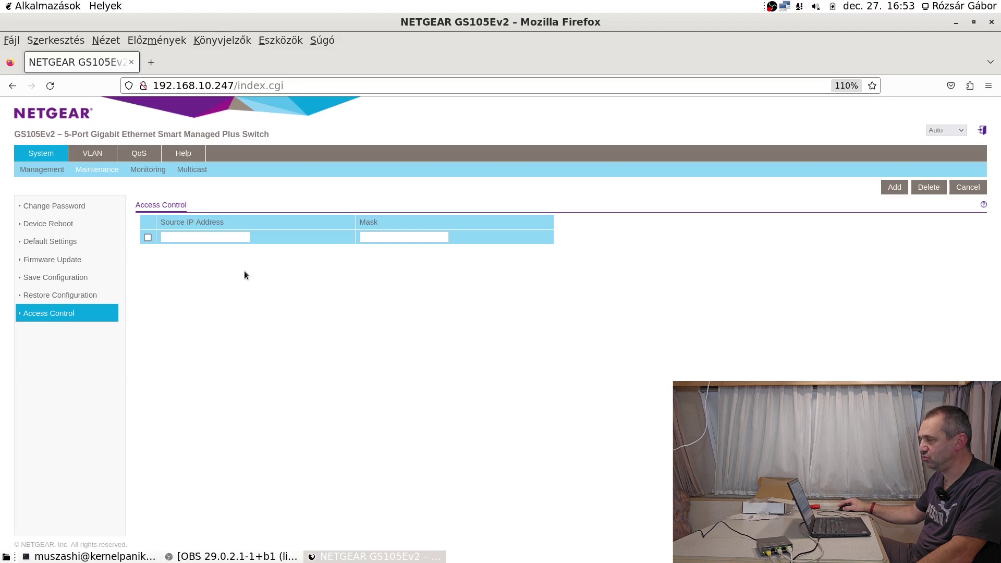
# Read the enlarged Access Control help on source IP and mask restrictions, then close it.
pyautogui.click(984, 205)
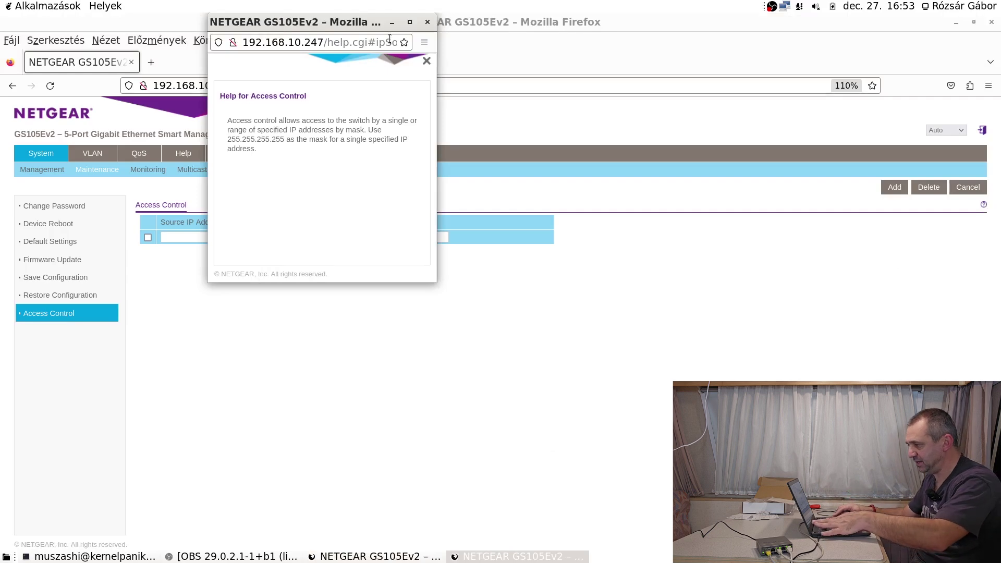
pyautogui.hotkey('ctrl', '+')
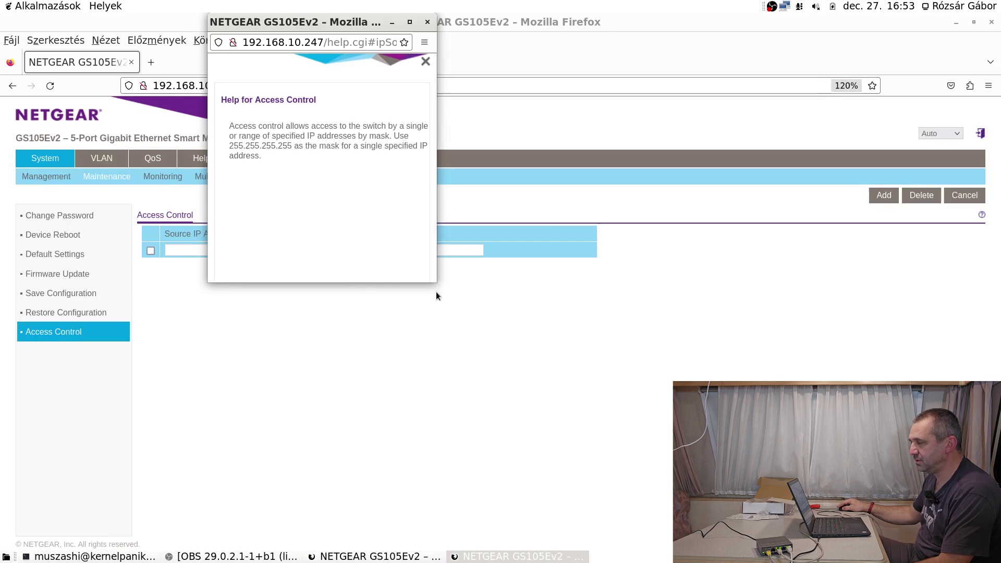
pyautogui.moveTo(436, 282); pyautogui.dragTo(550, 328)
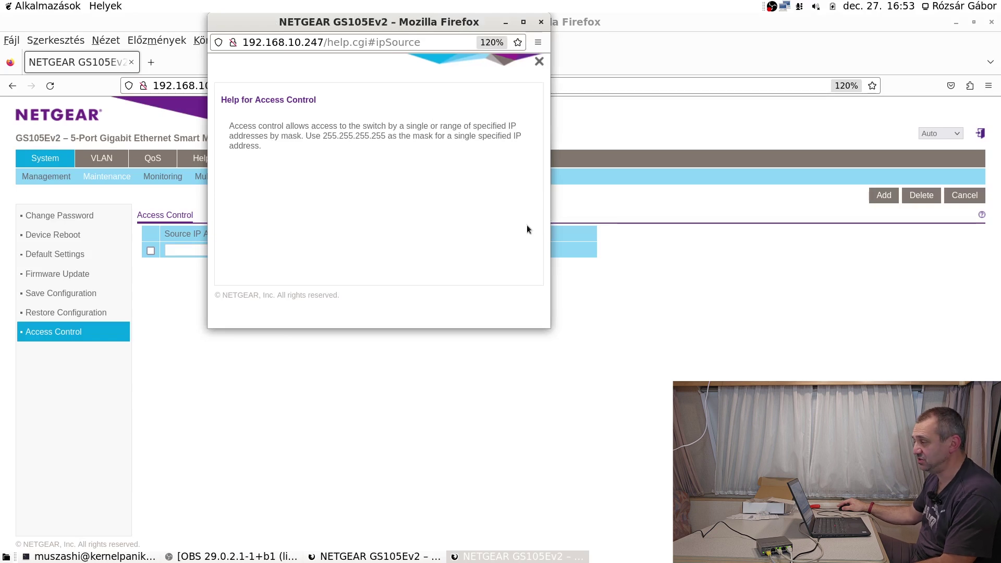
pyautogui.click(540, 22)
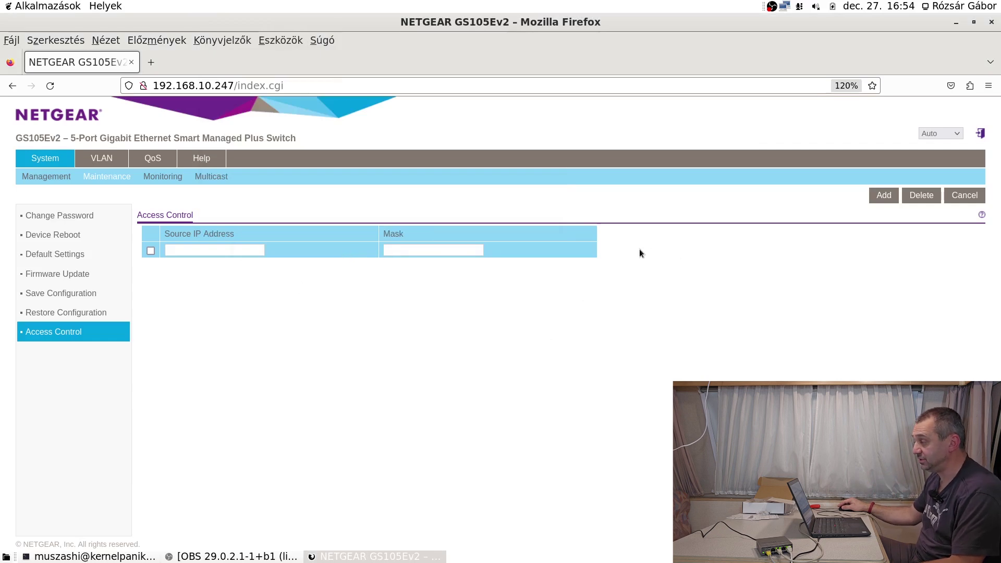
# Refresh the Port Statistics byte counters twice to check ports 3 and 5, then go to Port Mirroring.
pyautogui.click(162, 182)
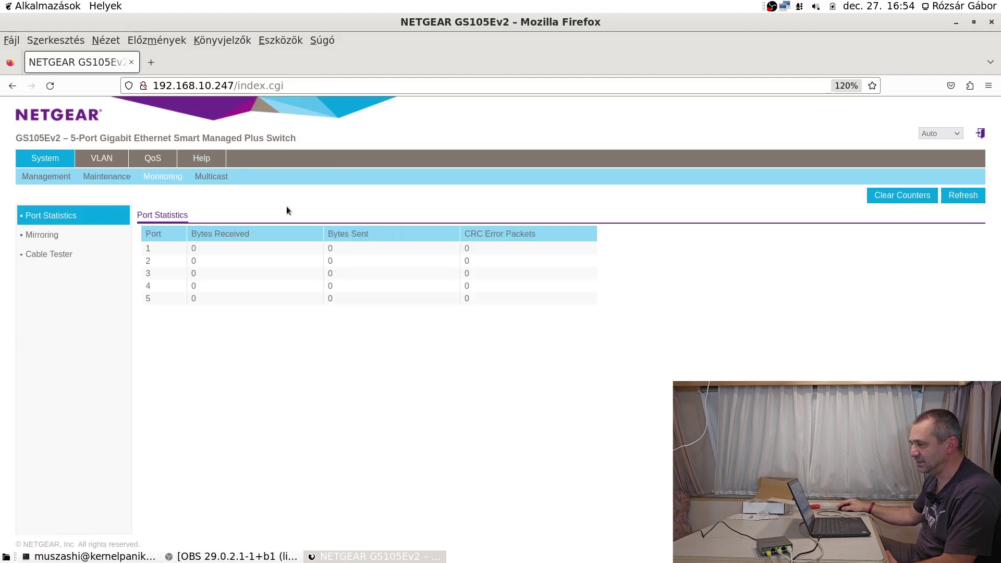
pyautogui.click(131, 557)
pyautogui.click(131, 557)
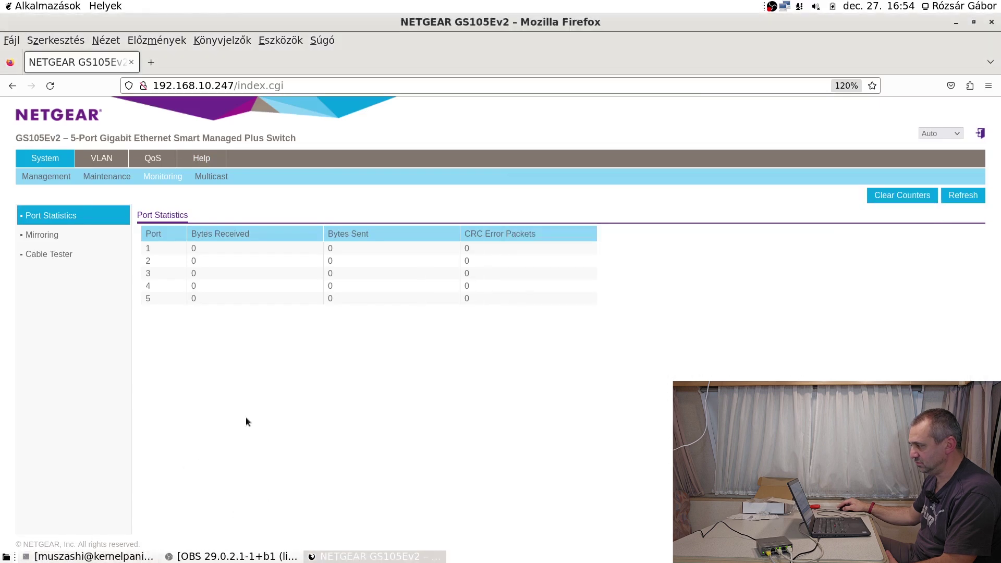
pyautogui.click(964, 196)
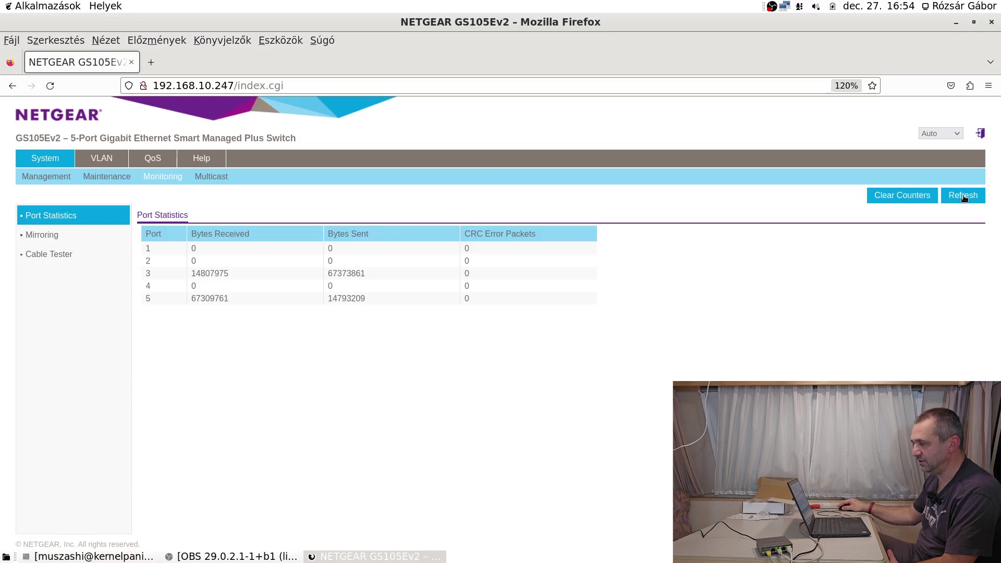
pyautogui.click(964, 196)
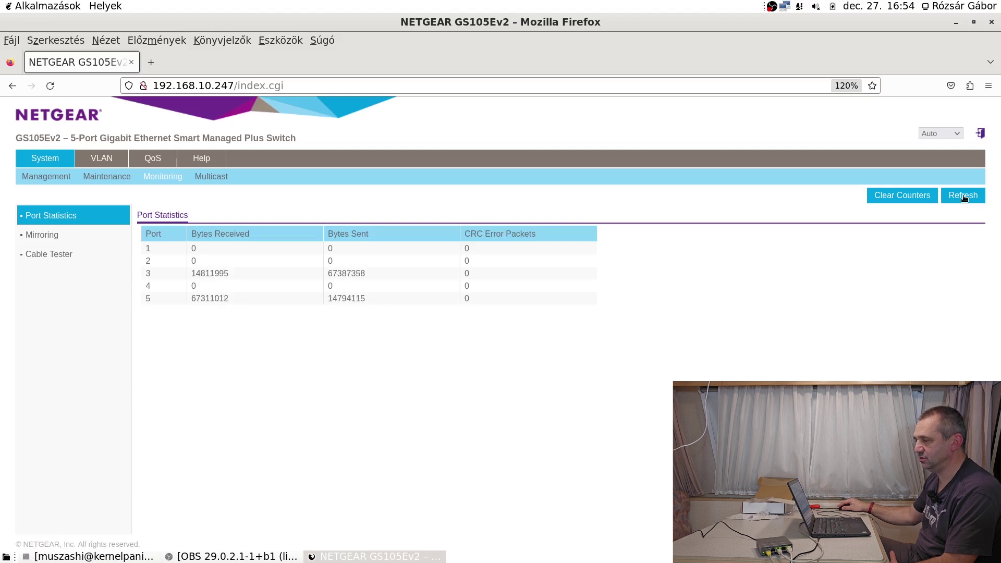
pyautogui.click(44, 240)
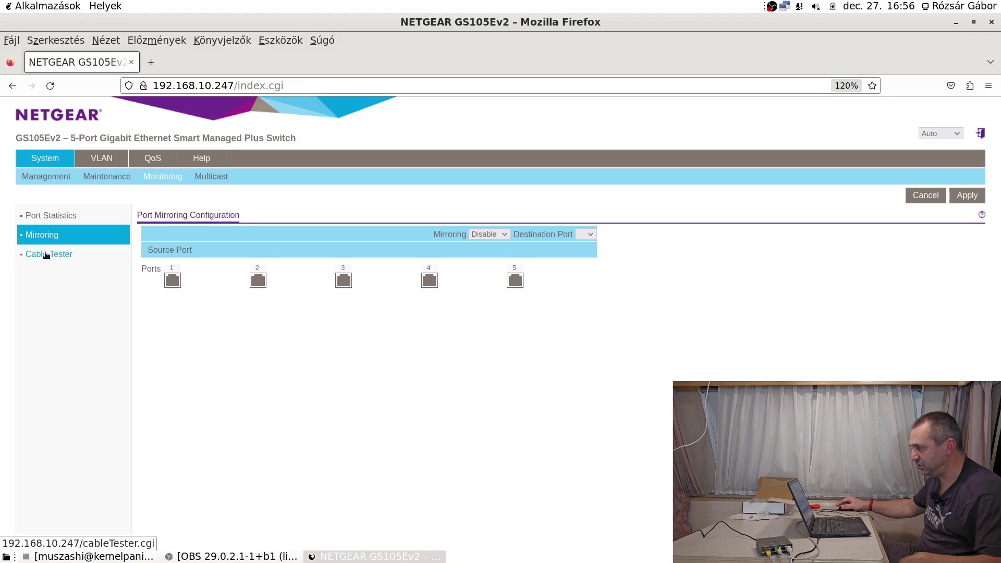
# Enable port mirroring with destination port 3 and ports 1–5 marked as source ports.
pyautogui.click(508, 238)
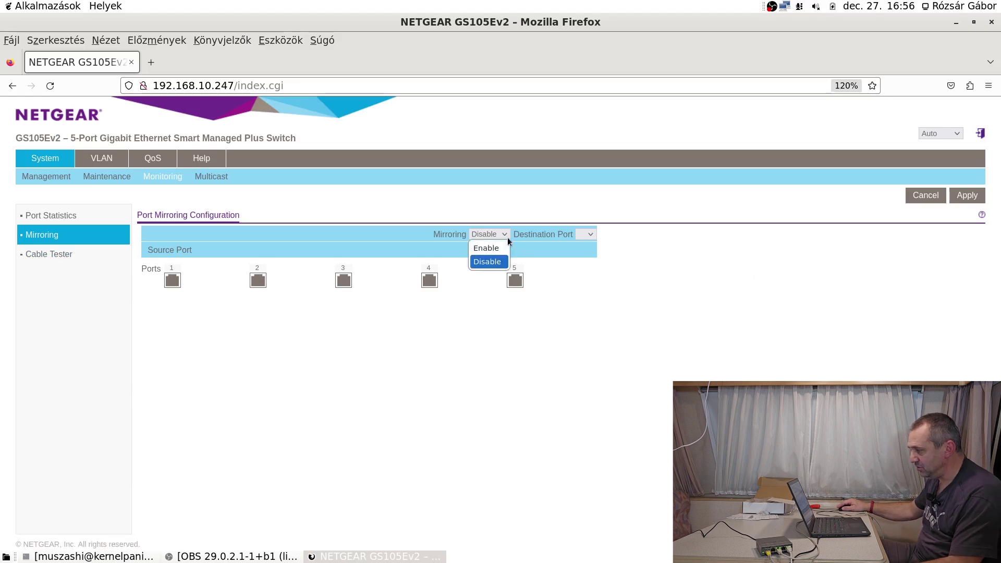
pyautogui.click(493, 246)
pyautogui.click(591, 236)
pyautogui.click(586, 262)
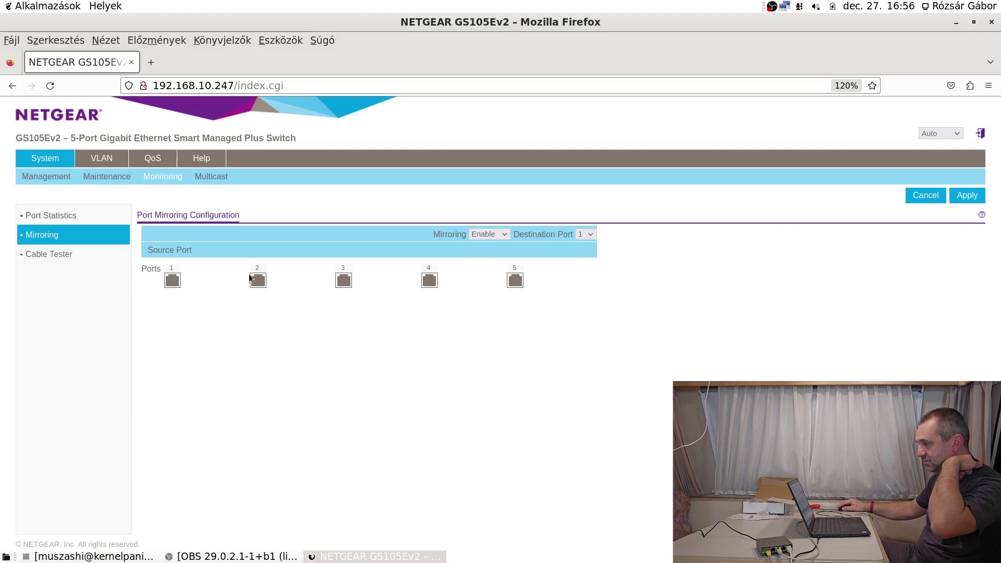
pyautogui.click(172, 282)
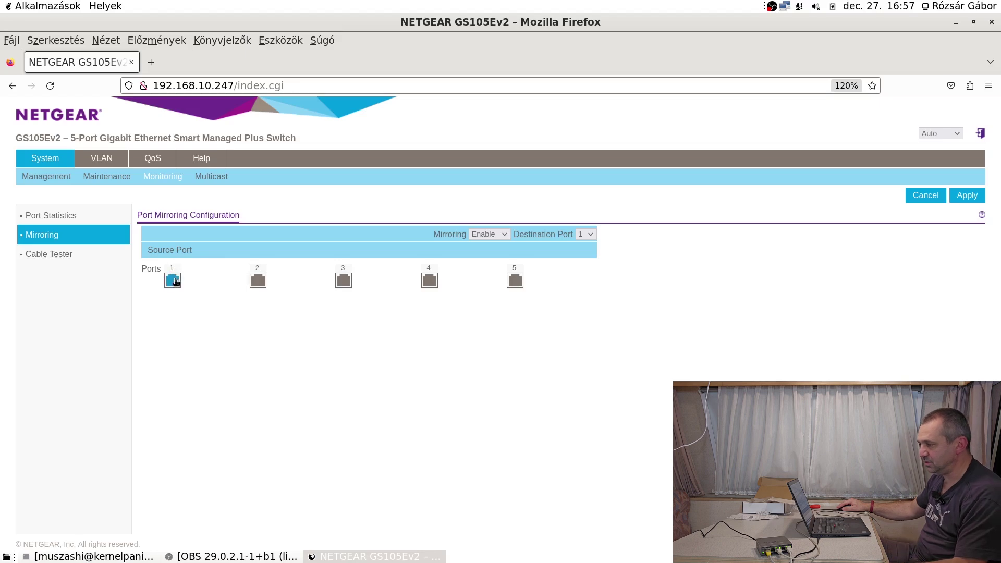
pyautogui.click(587, 235)
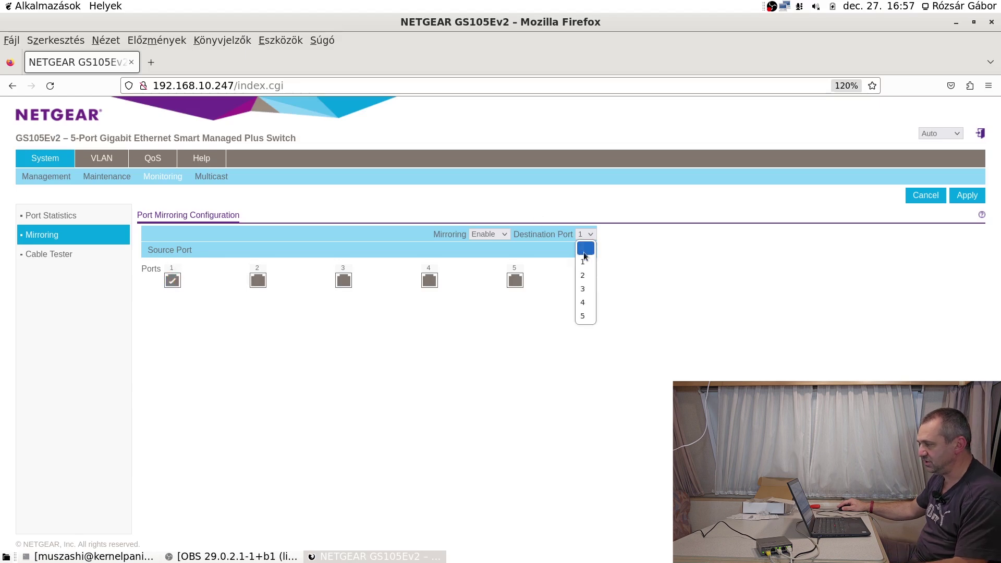
pyautogui.click(593, 291)
pyautogui.click(259, 281)
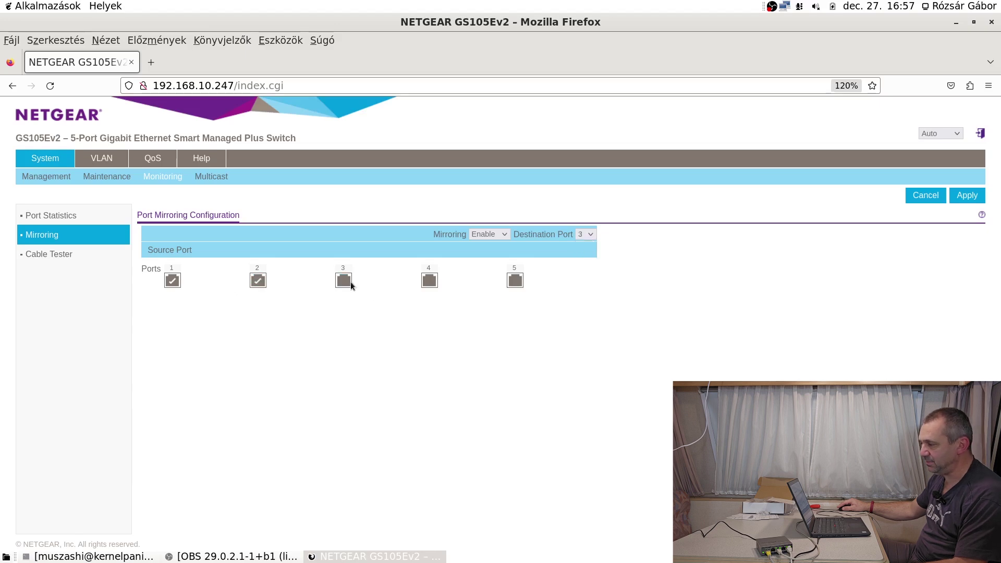
pyautogui.click(344, 281)
pyautogui.click(430, 281)
pyautogui.click(515, 282)
pyautogui.click(345, 283)
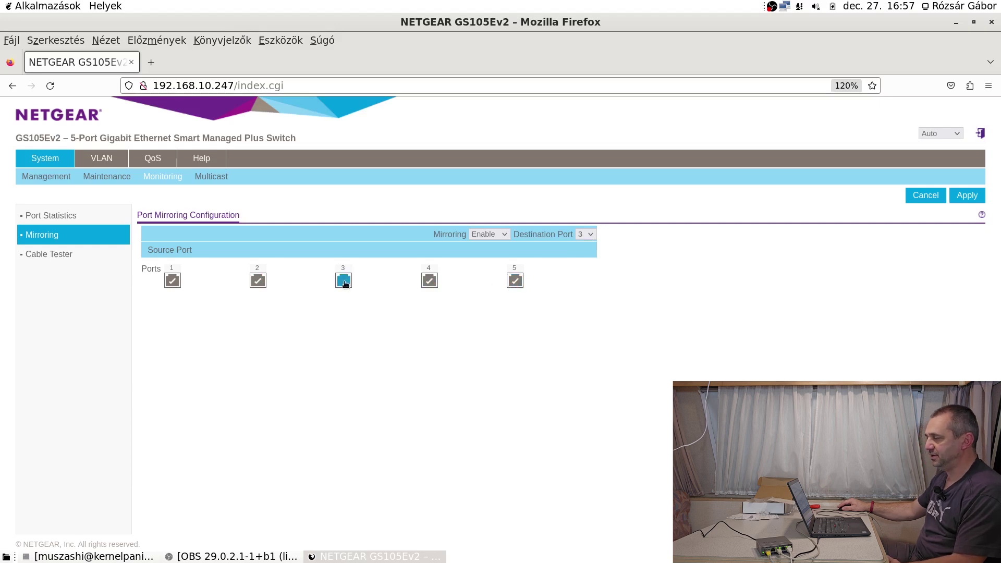
pyautogui.click(344, 283)
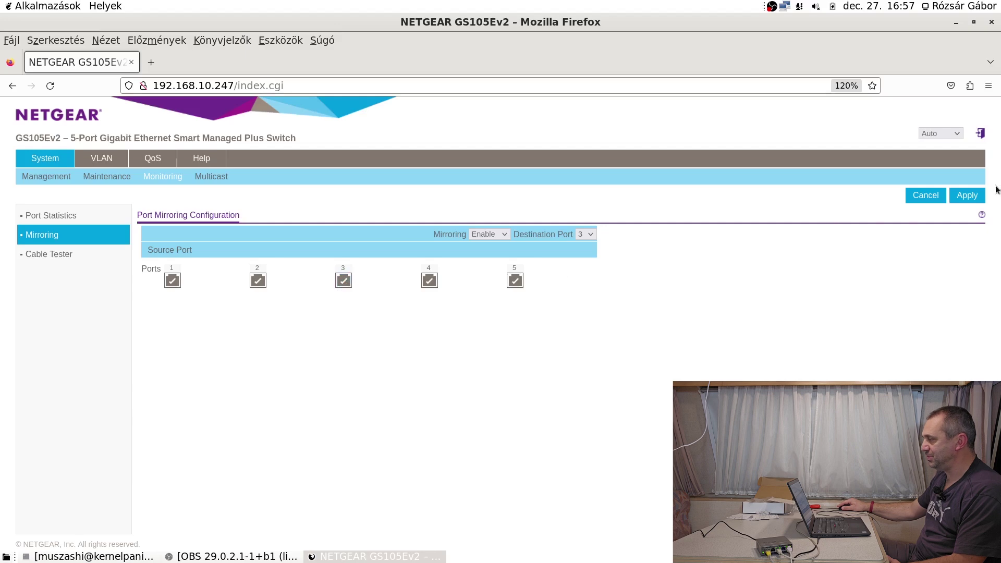
# Apply, dismiss the same-port conflict alert, drop port 3 from the sources and apply again.
pyautogui.click(967, 197)
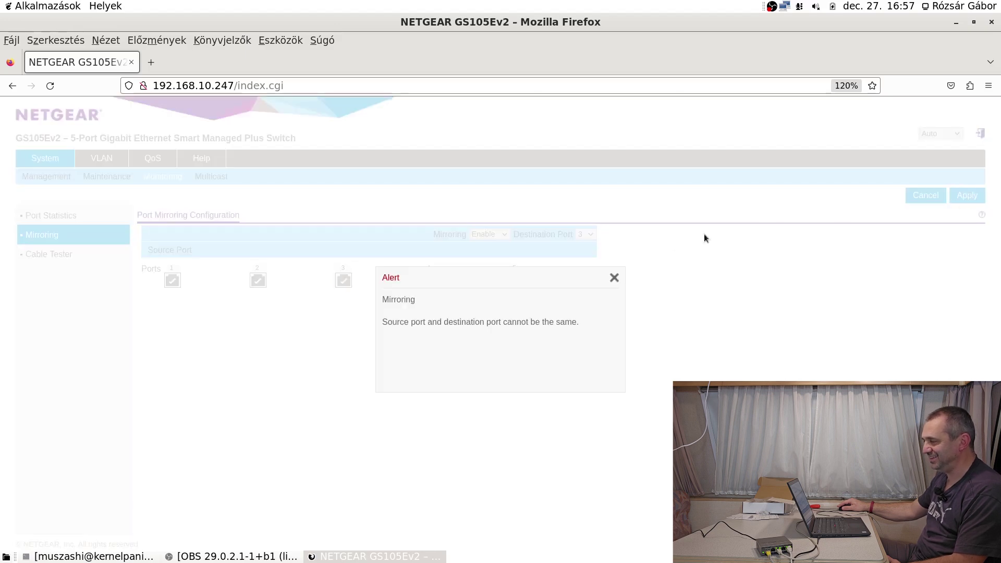
pyautogui.click(614, 279)
pyautogui.click(343, 281)
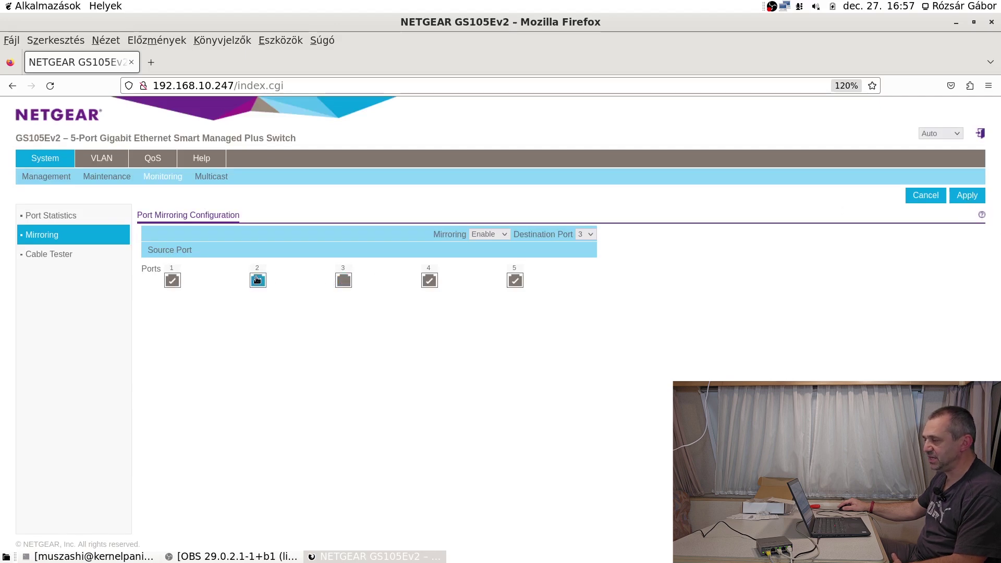
pyautogui.click(971, 196)
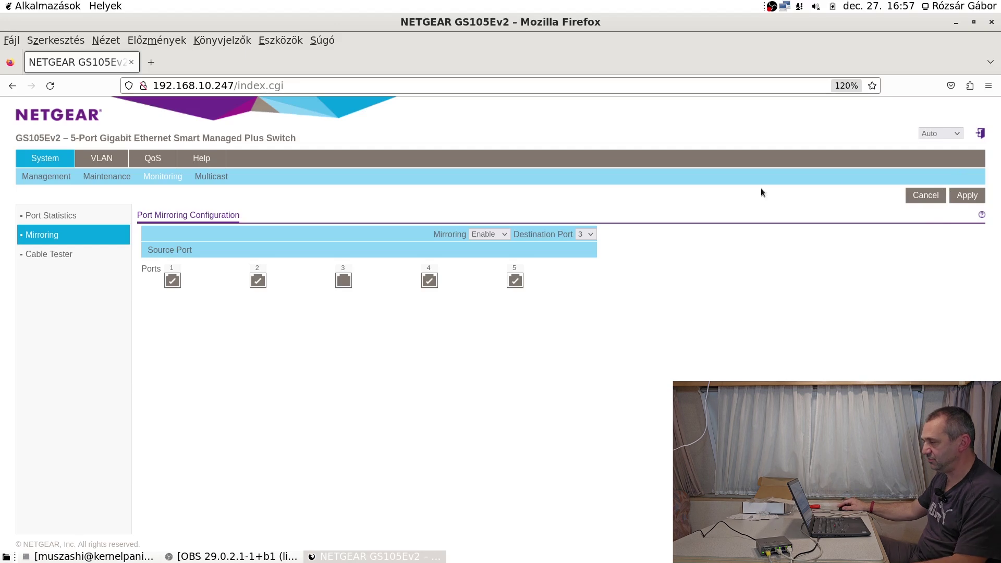
# Set Mirroring back to Disable and apply.
pyautogui.click(502, 233)
pyautogui.click(497, 261)
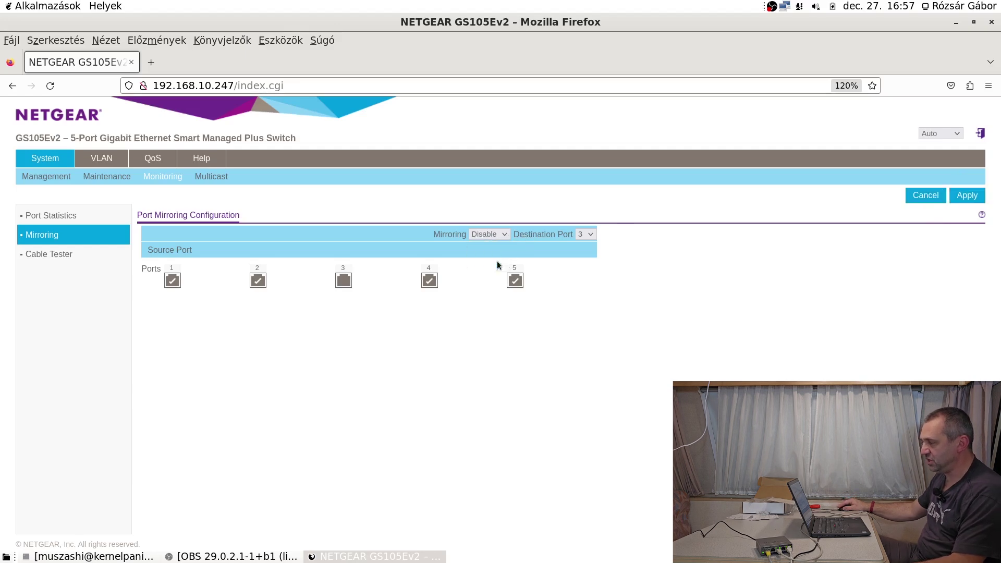
pyautogui.click(959, 196)
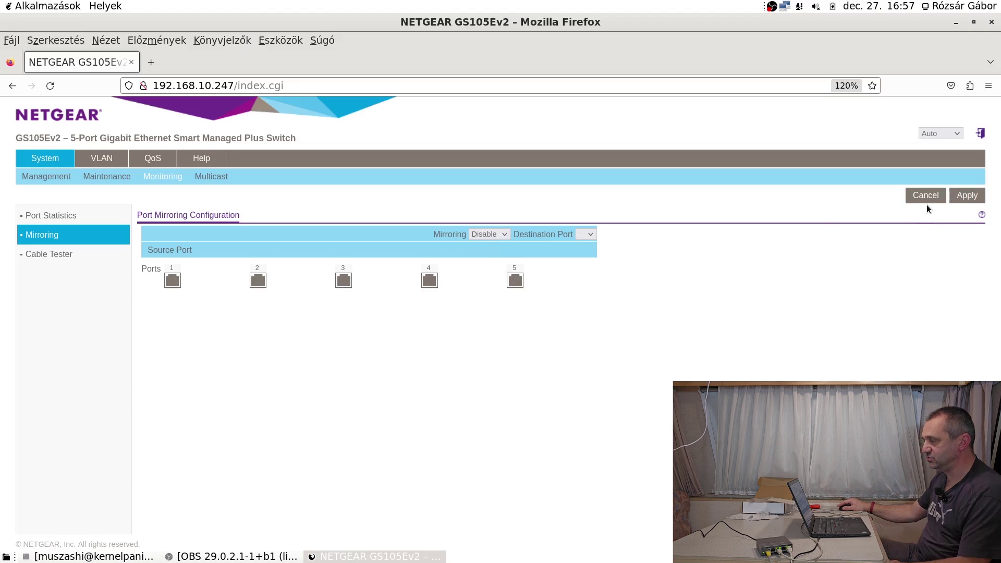
# Run a cable test on port 5 in the Cable Tester.
pyautogui.click(63, 254)
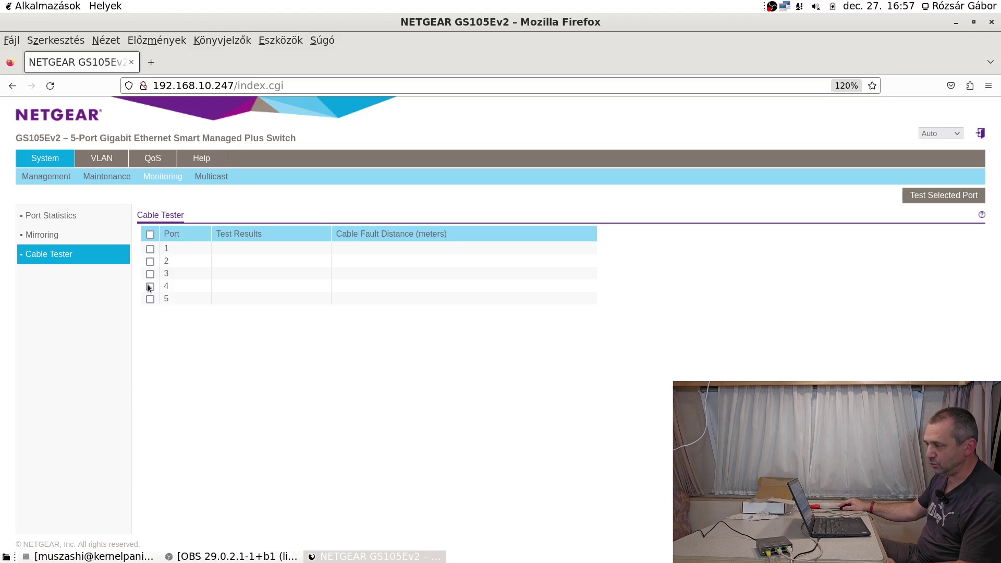
pyautogui.click(150, 299)
pyautogui.click(960, 196)
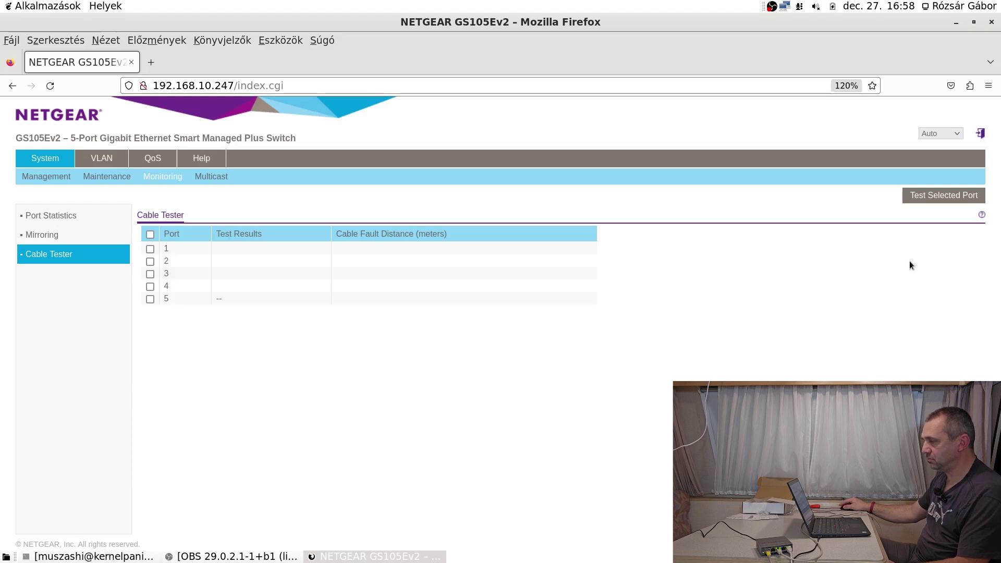
# Read the Cable Tester help, then test port 1, which reports No Cable.
pyautogui.click(983, 216)
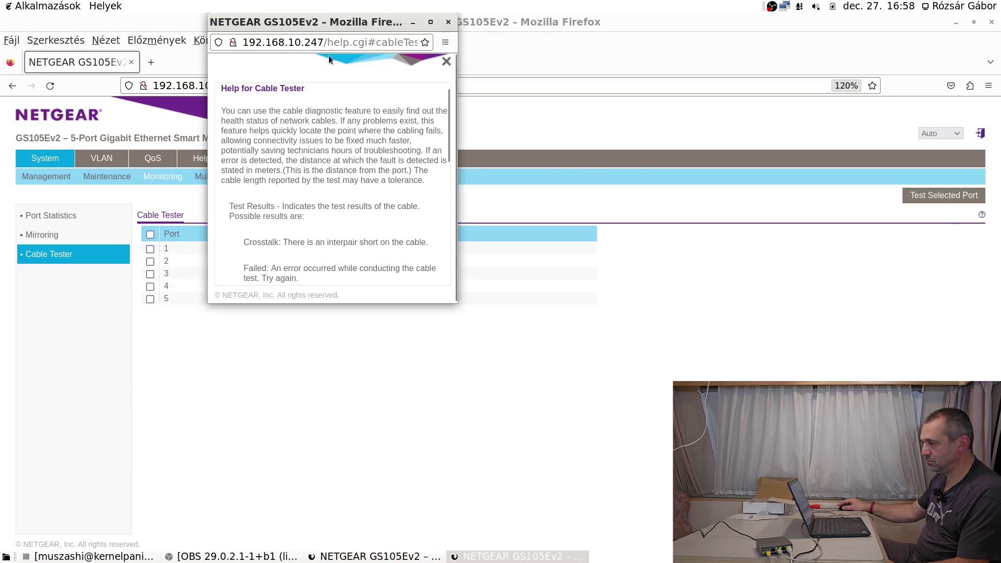
pyautogui.moveTo(330, 21); pyautogui.dragTo(620, 82)
pyautogui.scroll(-4, 630, 190)
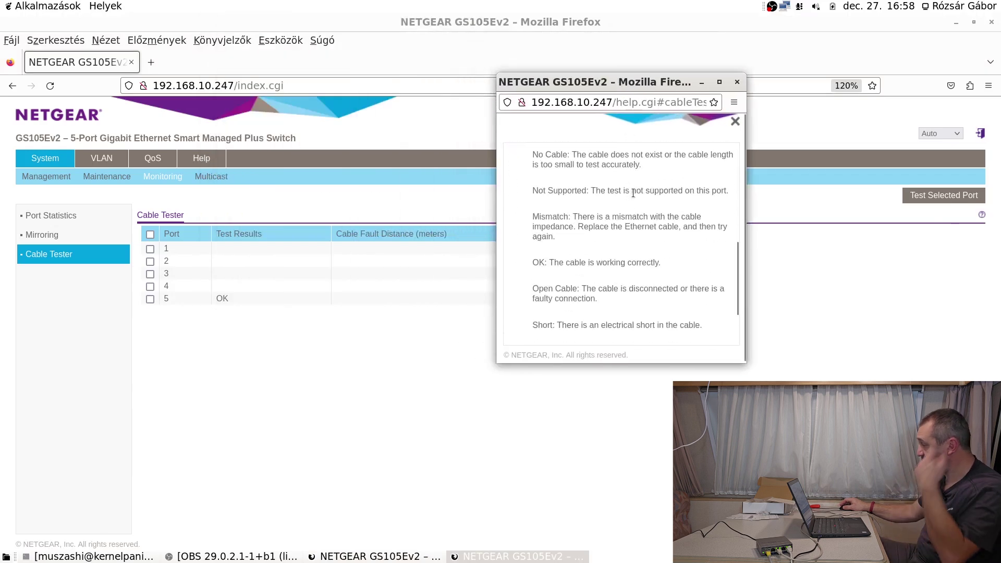
pyautogui.scroll(-2, 630, 189)
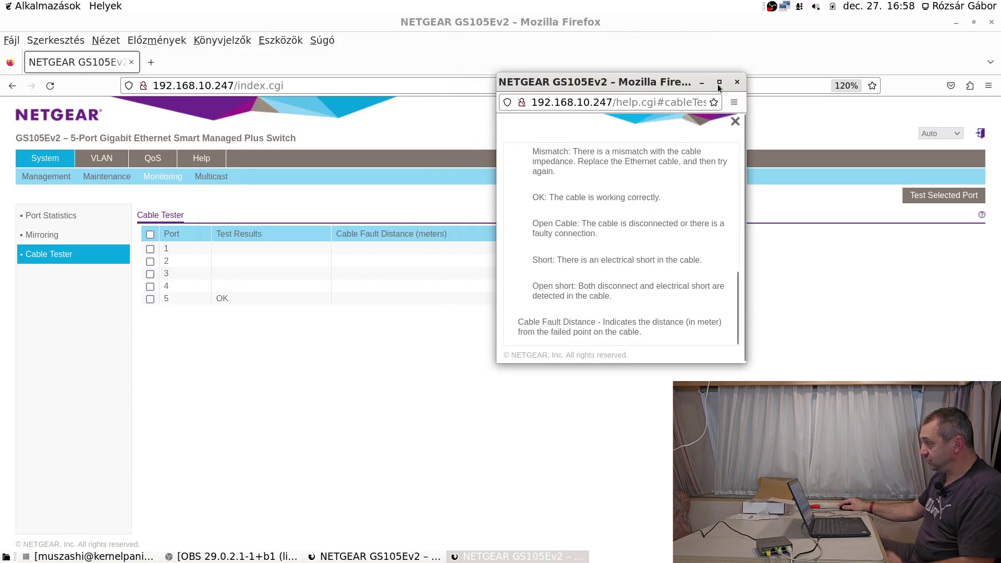
pyautogui.click(737, 82)
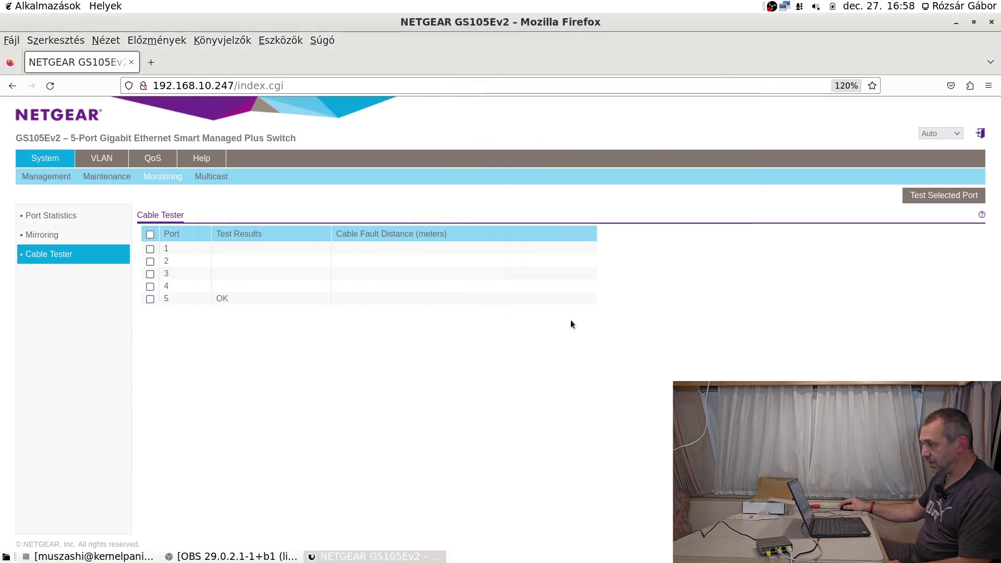
pyautogui.click(150, 249)
pyautogui.click(931, 199)
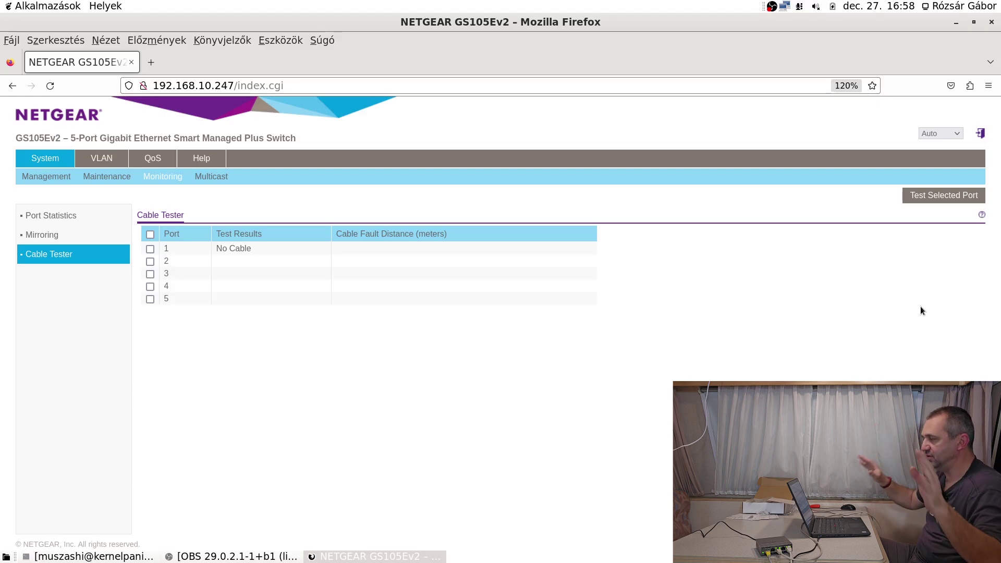
# Check IGMP Snooping's static router port options unchanged, then select Enable for Basic Port-Based VLAN.
pyautogui.click(219, 178)
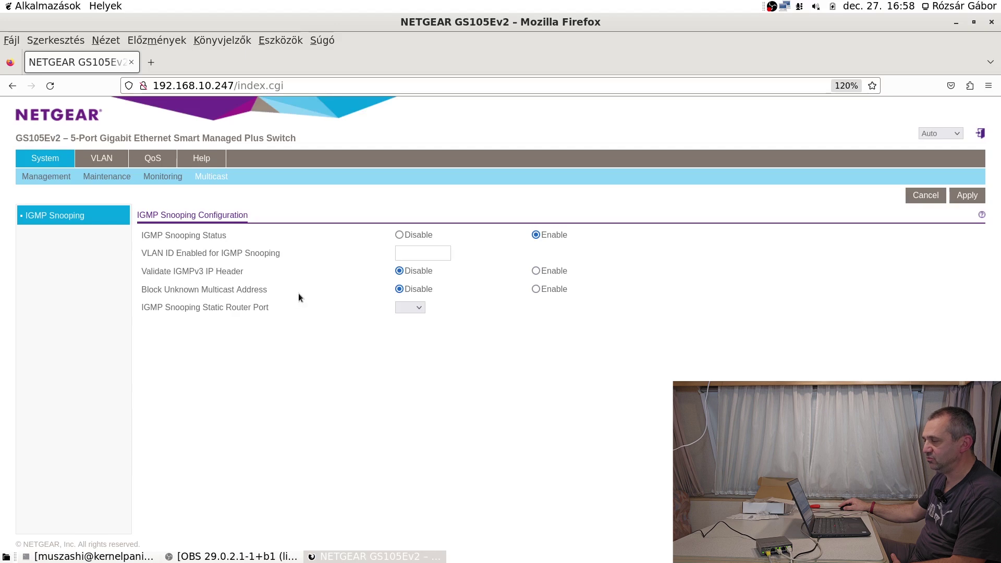
pyautogui.click(422, 308)
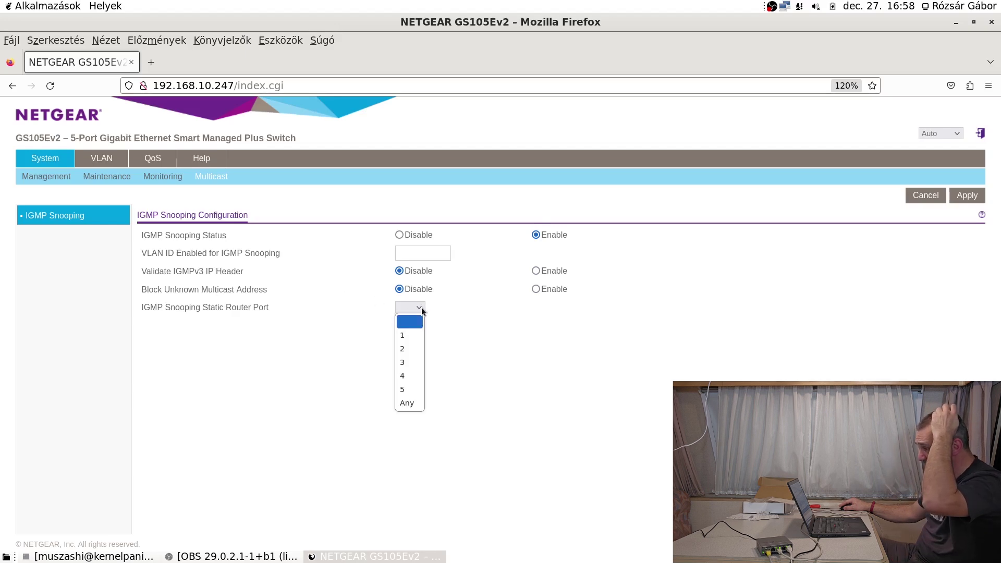
pyautogui.click(557, 326)
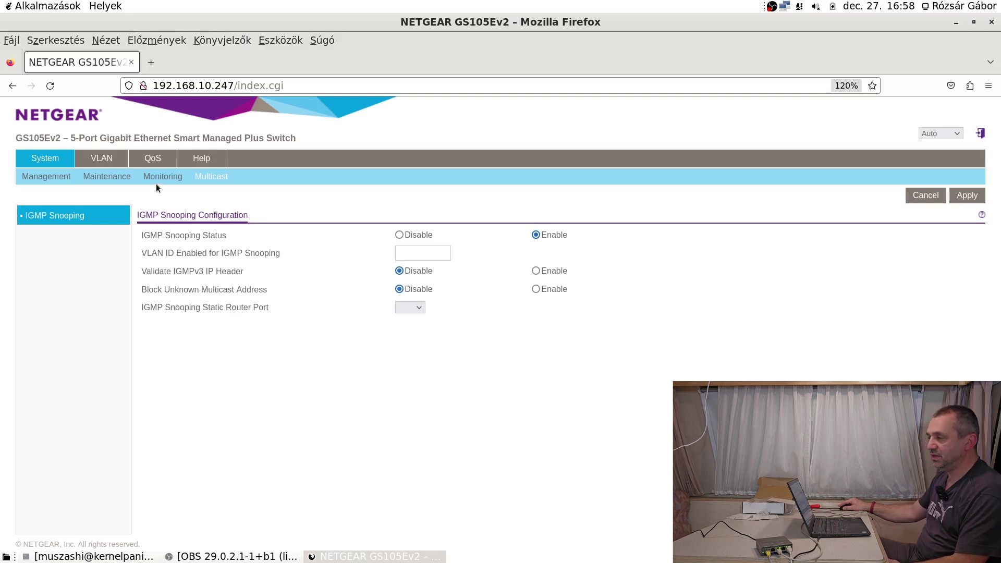
pyautogui.click(112, 162)
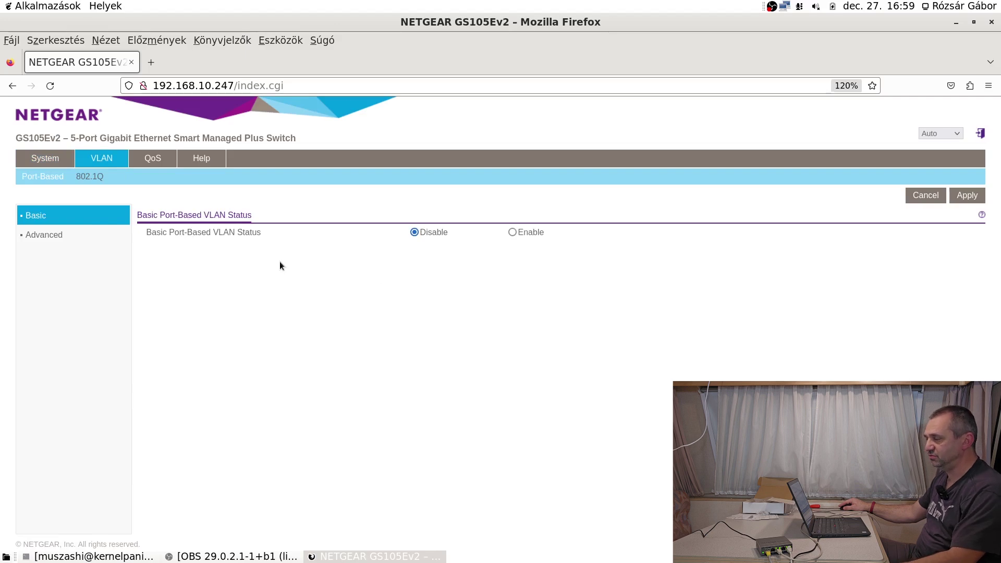
pyautogui.click(514, 233)
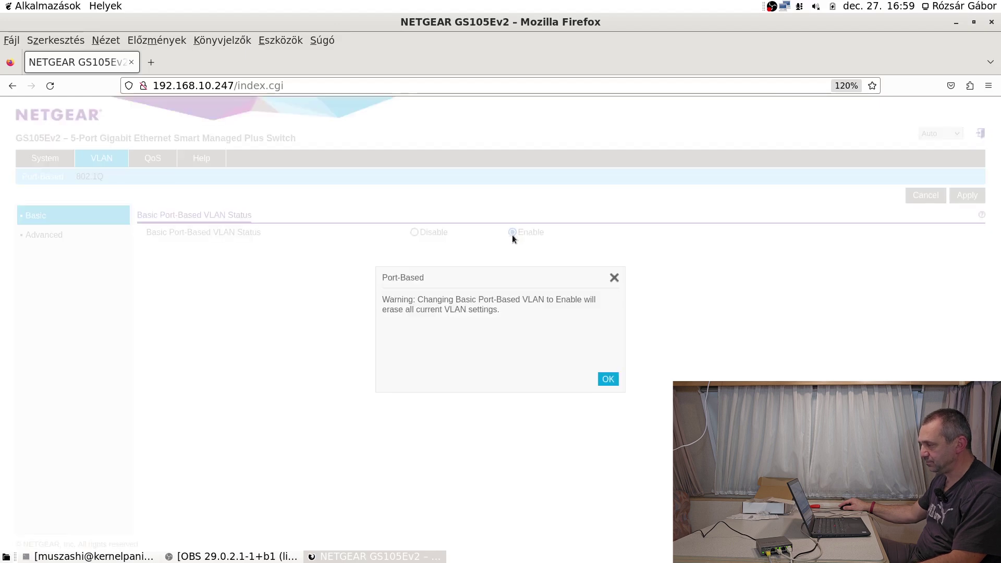
# Accept the VLAN-erase warning and look over the five ports' VLAN Group fields.
pyautogui.click(609, 380)
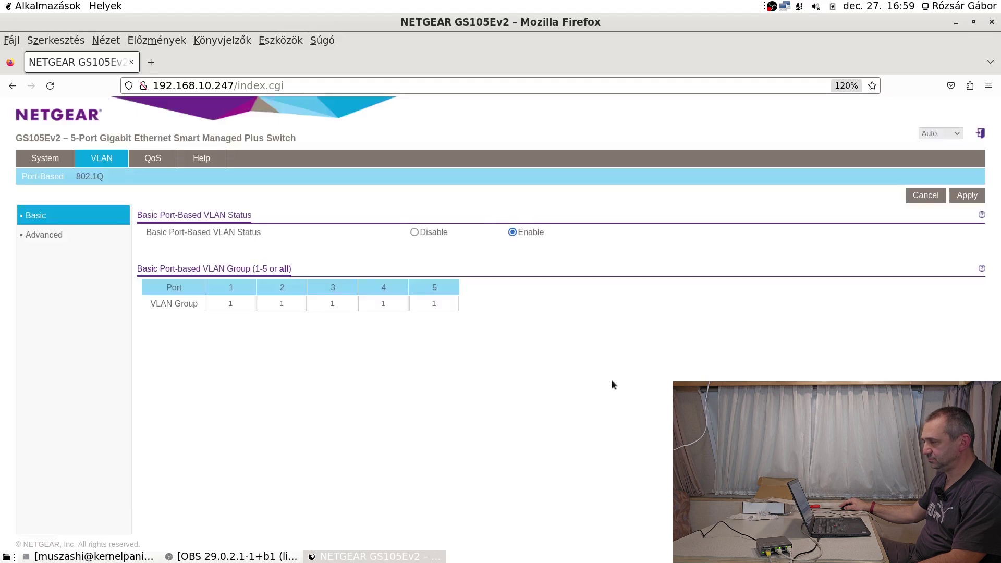
pyautogui.click(243, 302)
pyautogui.click(282, 304)
pyautogui.click(325, 304)
pyautogui.click(390, 303)
pyautogui.click(428, 302)
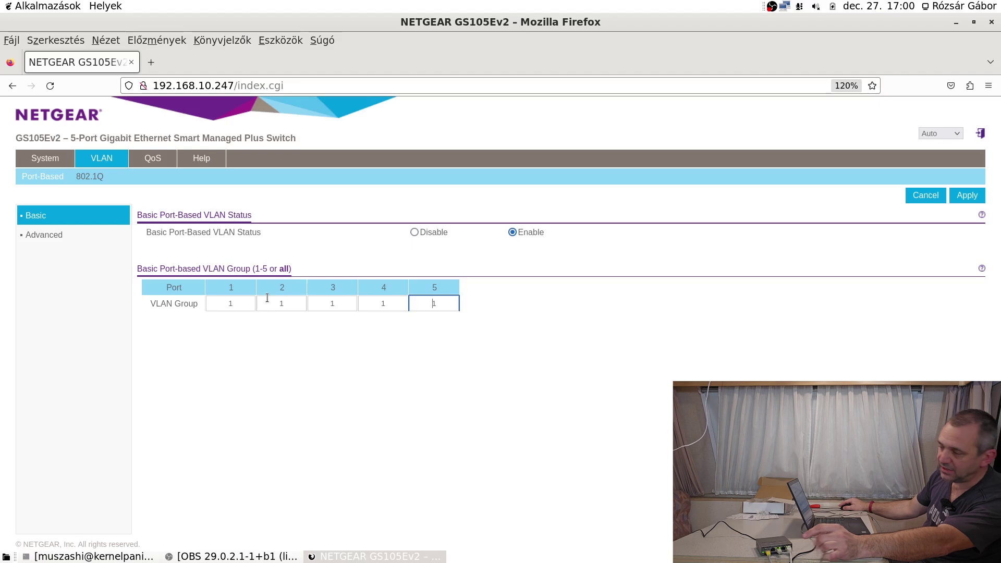
# Set VLAN Group 4 for ports 1, 4 and 5, leaving ports 2 and 3 at 1, and apply.
pyautogui.doubleClick(209, 303)
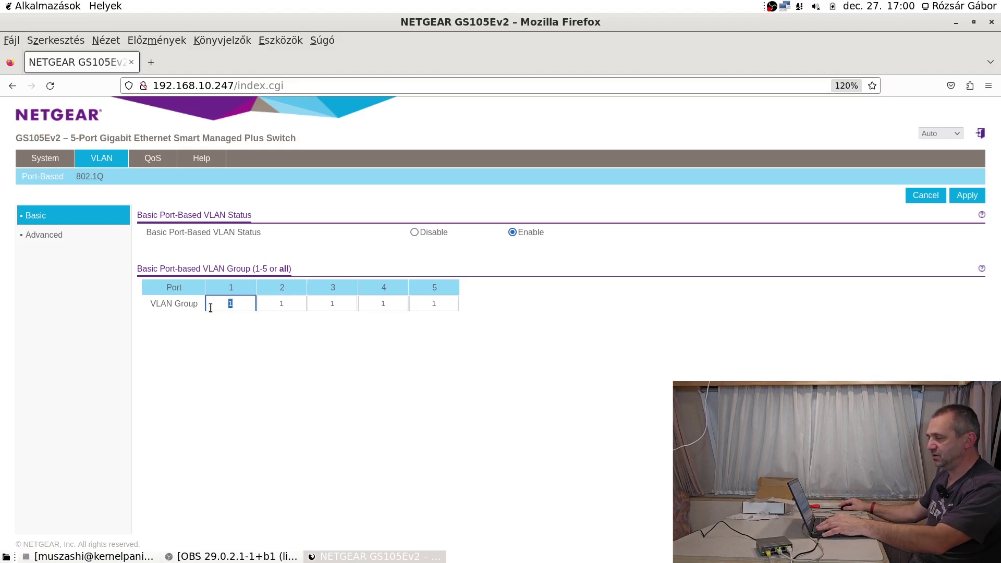
pyautogui.write('4')
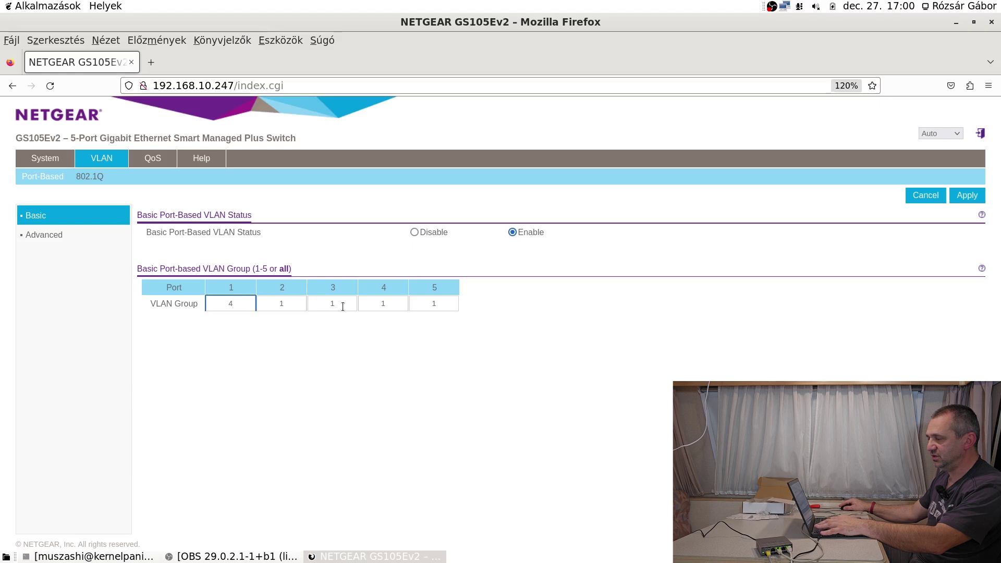
pyautogui.doubleClick(388, 301)
pyautogui.write('4')
pyautogui.doubleClick(453, 303)
pyautogui.write('4')
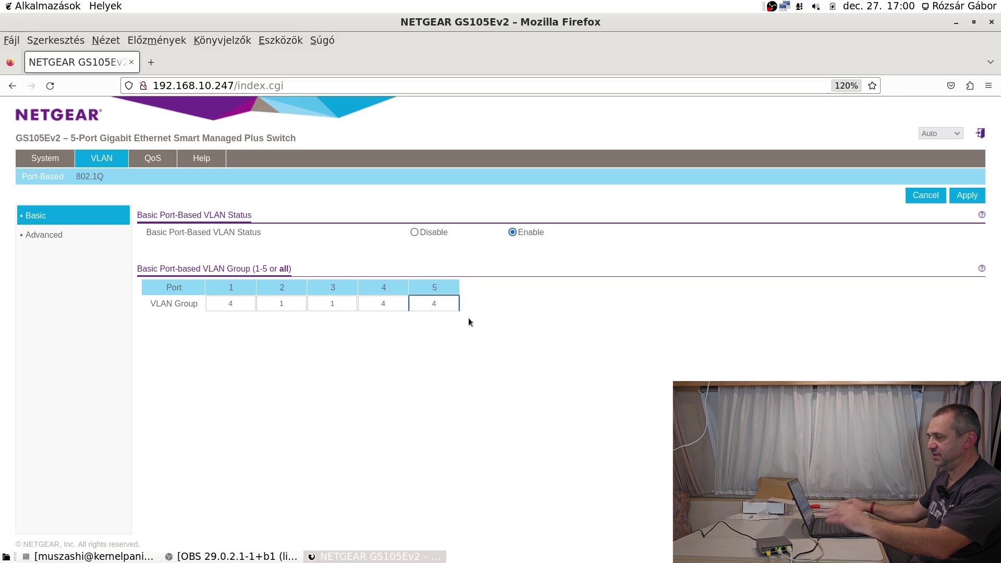
pyautogui.click(969, 199)
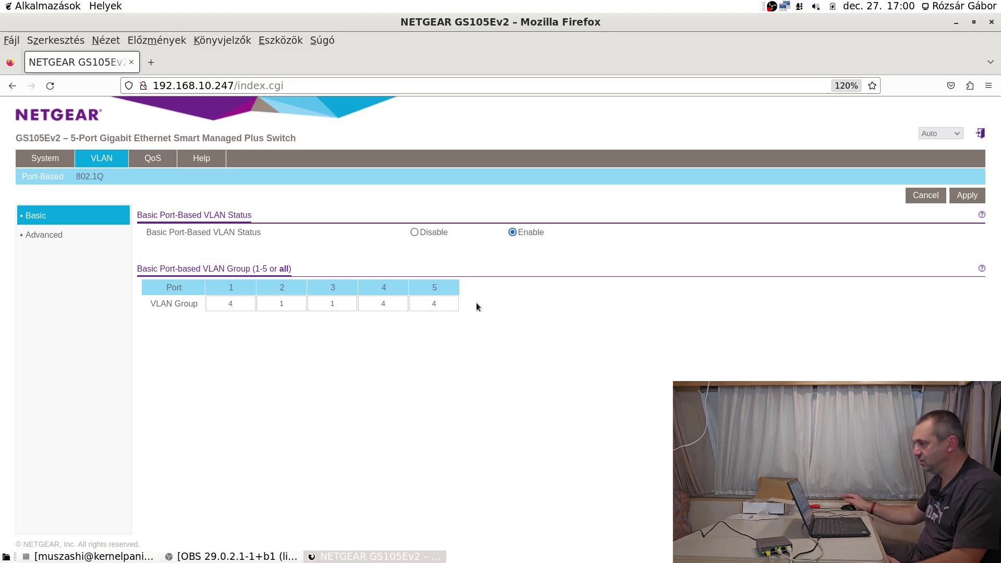
# Enable Advanced Port-Based VLAN Status and accept the warning about erasing VLAN settings.
pyautogui.click(42, 236)
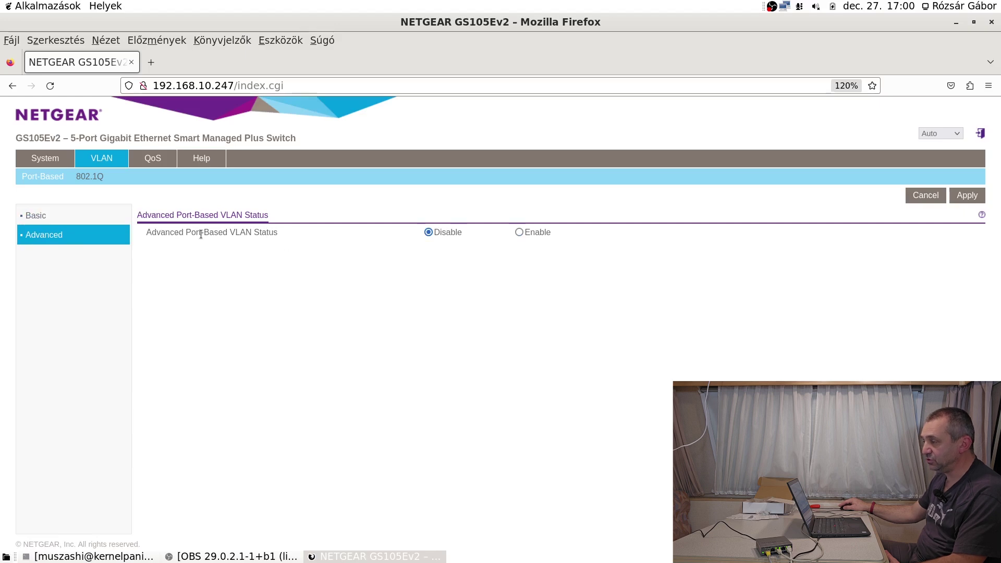
pyautogui.click(519, 231)
pyautogui.click(608, 379)
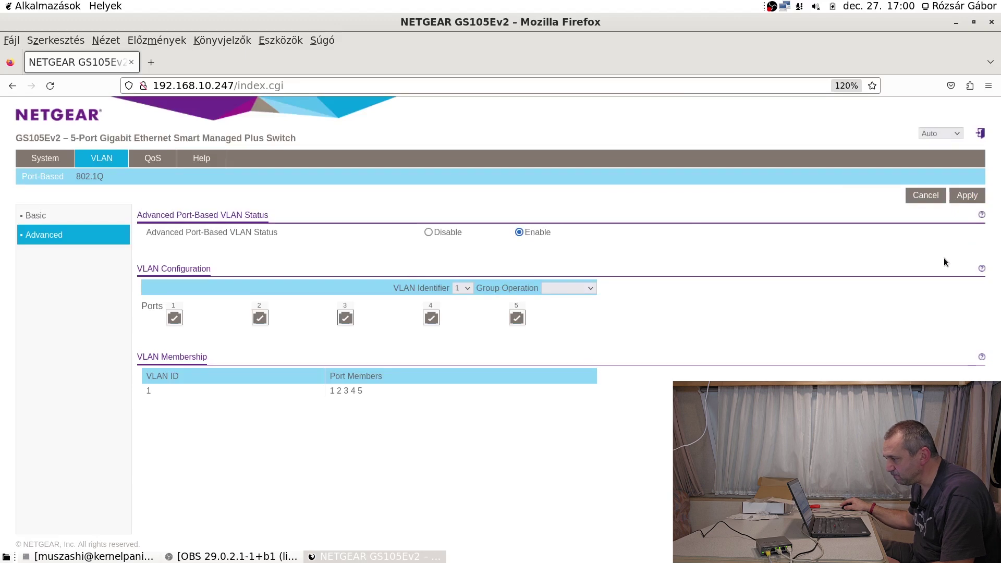
# Compare the basic and advanced port-based VLAN pages without changing anything.
pyautogui.click(469, 288)
pyautogui.click(469, 288)
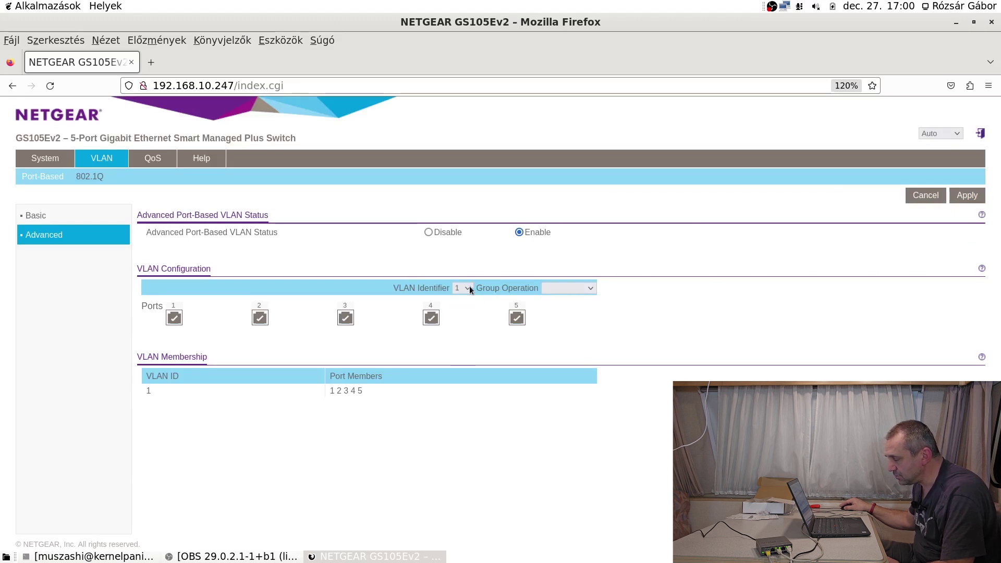
pyautogui.click(29, 216)
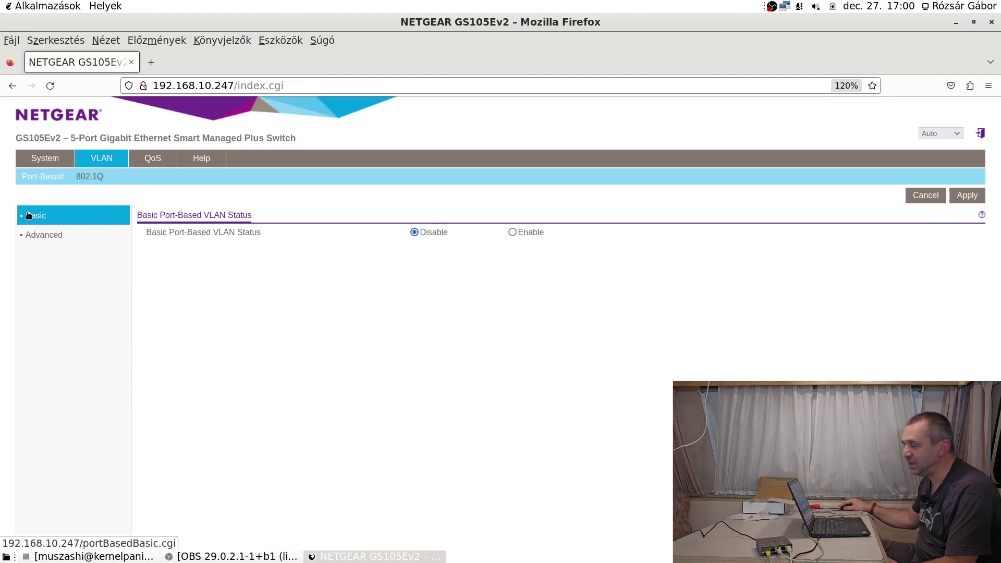
pyautogui.click(46, 234)
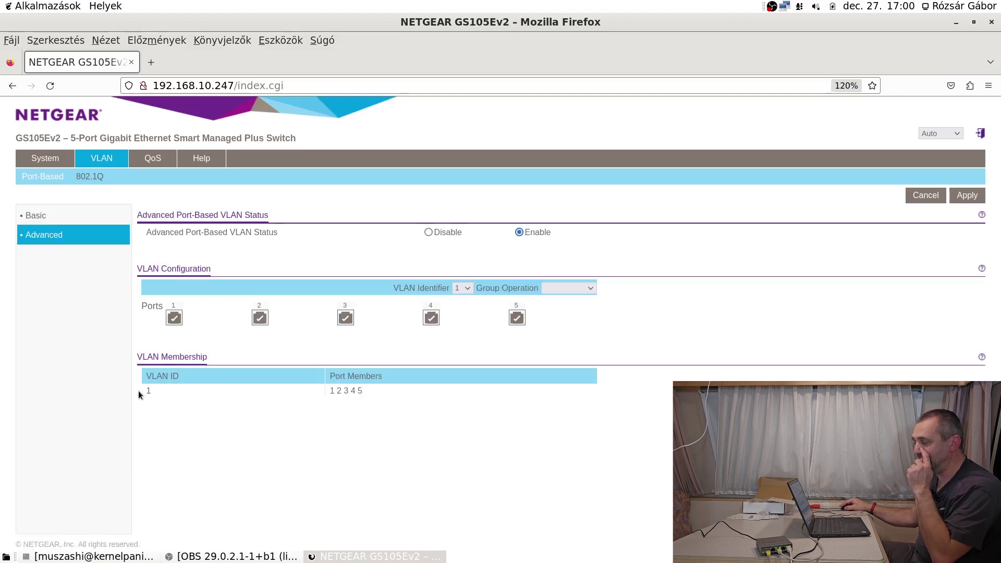
pyautogui.click(50, 224)
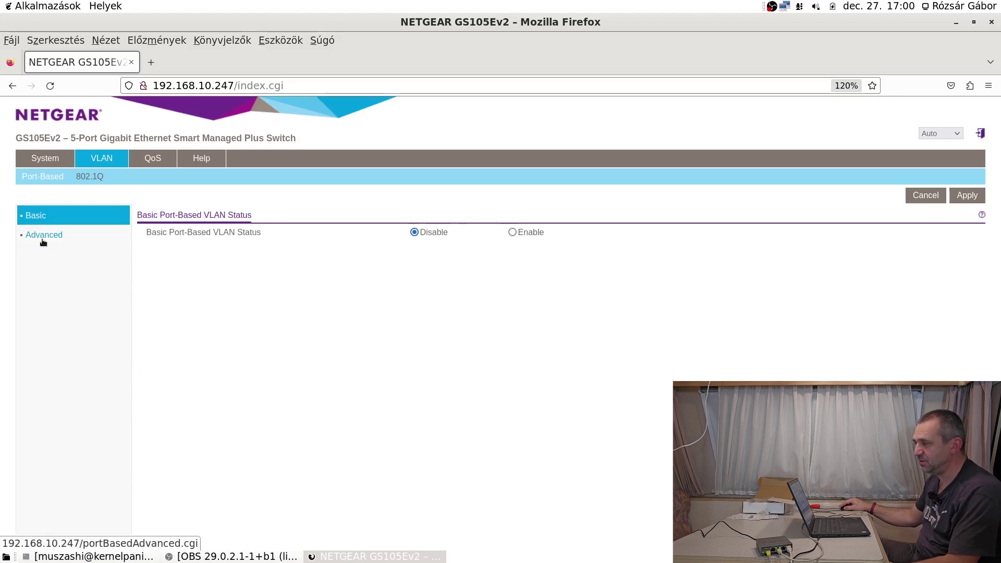
pyautogui.click(44, 236)
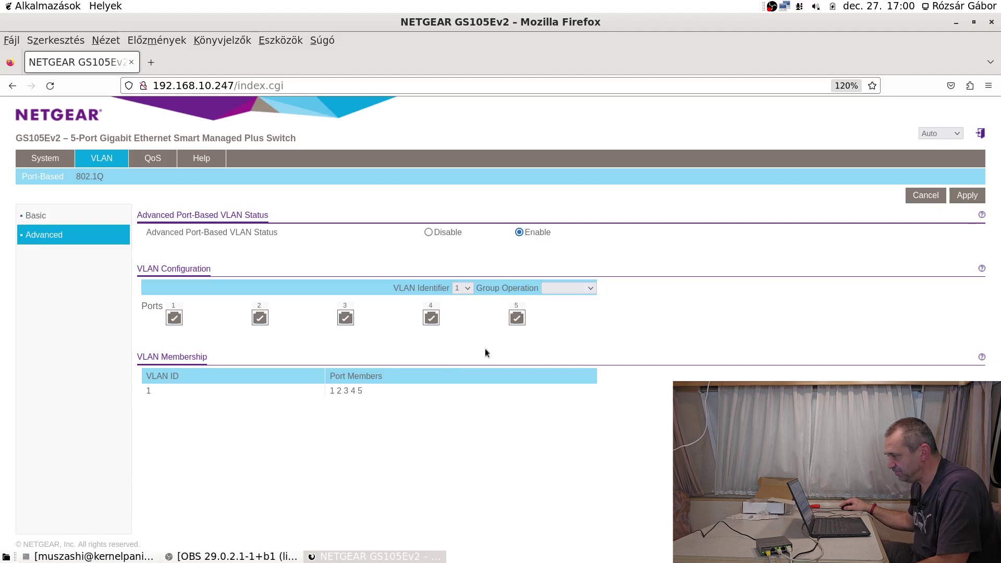
# Check the VLAN ID and Group Operation lists, closing both unchanged.
pyautogui.click(466, 289)
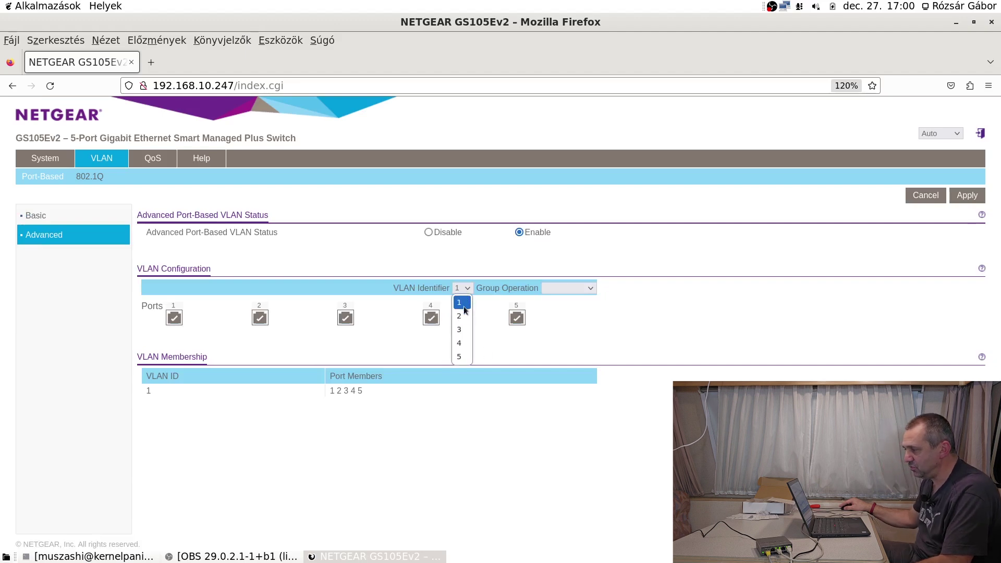
pyautogui.click(677, 321)
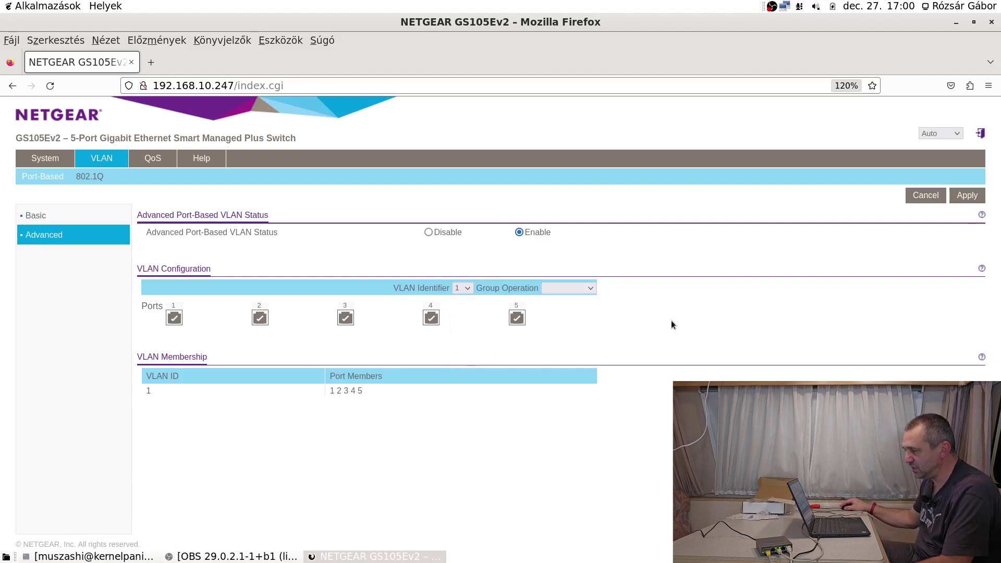
pyautogui.click(587, 290)
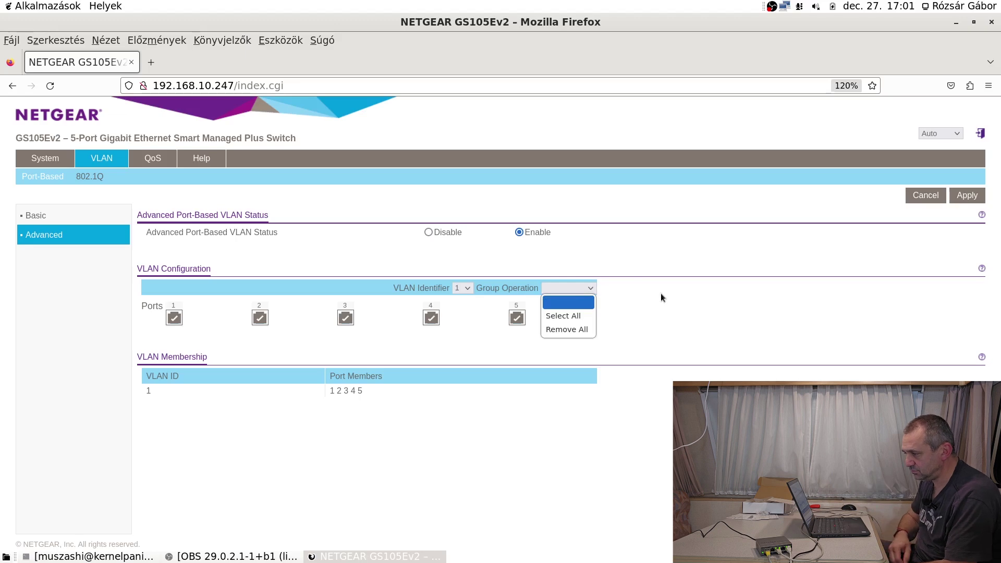
pyautogui.click(718, 327)
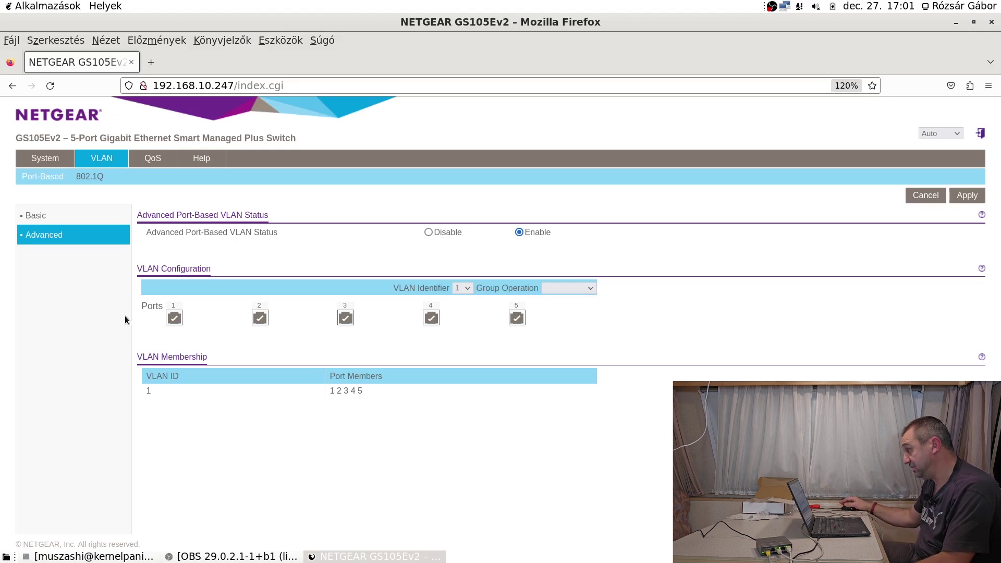
# Leave only port 3 in VLAN 1 and apply.
pyautogui.click(173, 318)
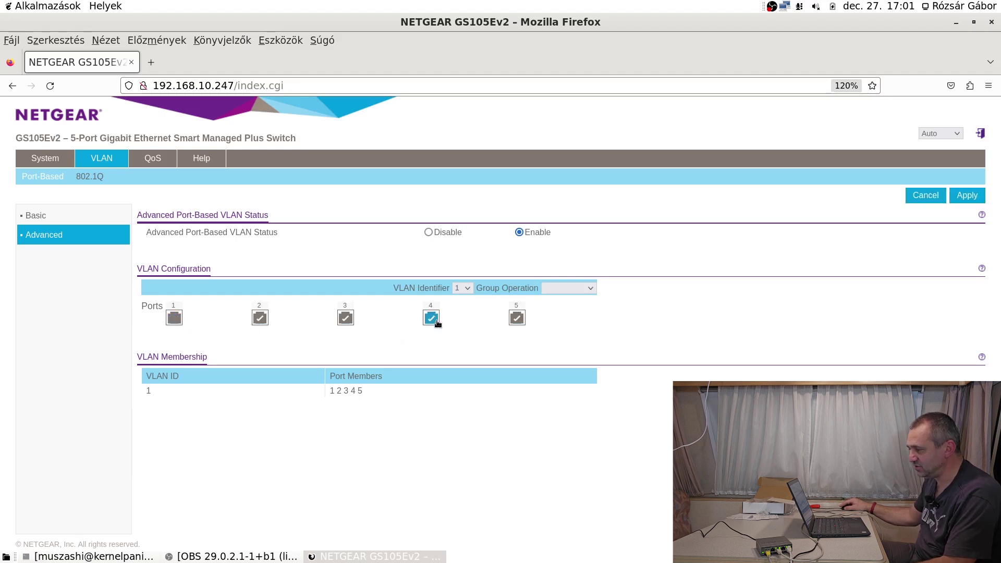
pyautogui.click(261, 319)
pyautogui.click(514, 325)
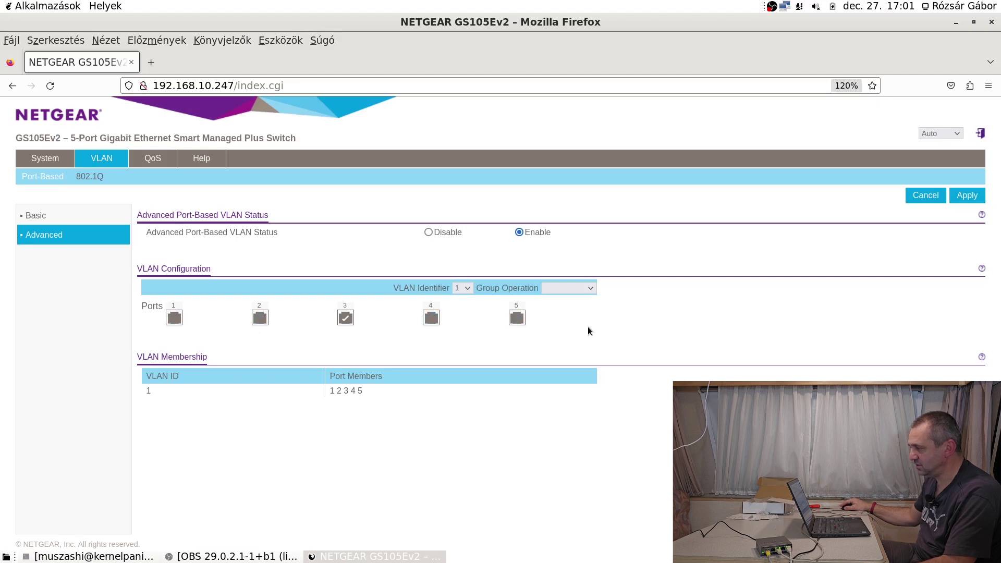
pyautogui.click(966, 195)
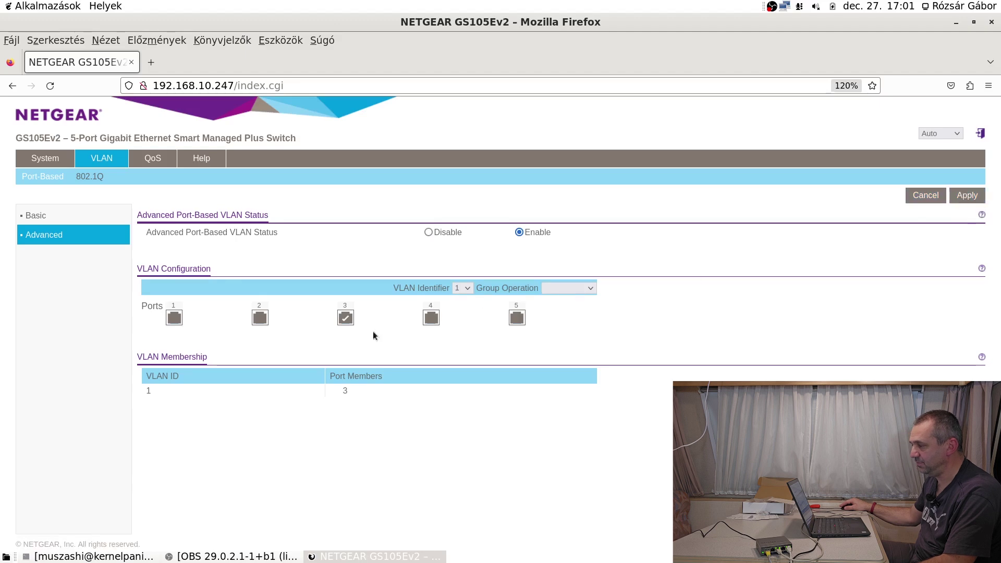
# Put ports 1 and 2 in VLAN 4 and apply.
pyautogui.click(469, 288)
pyautogui.click(461, 343)
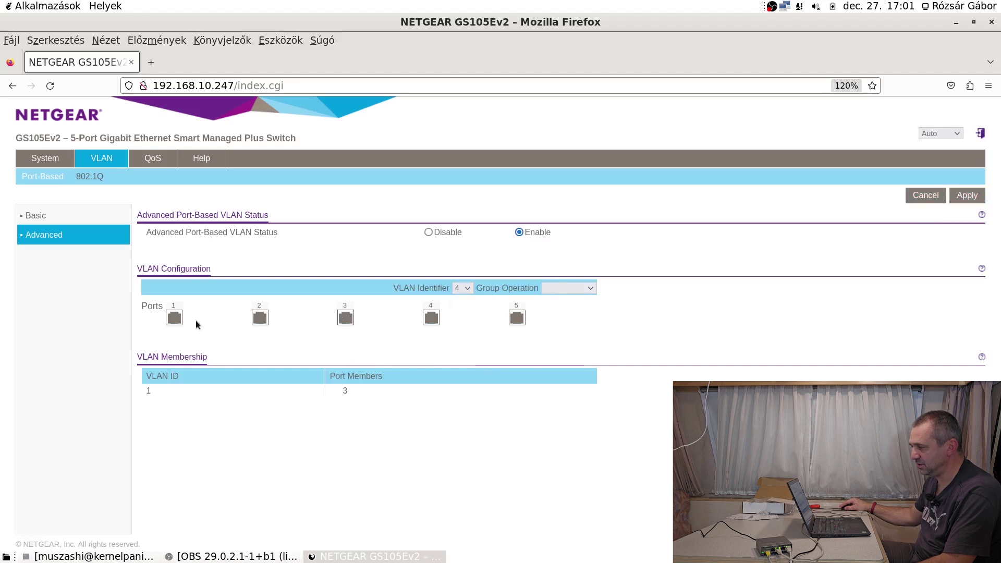
pyautogui.click(180, 319)
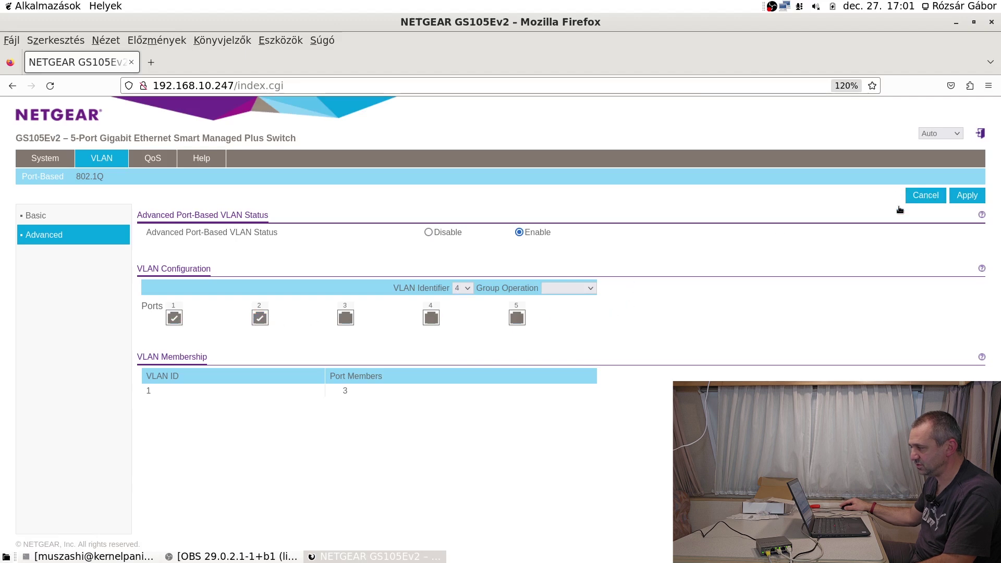
pyautogui.click(586, 291)
pyautogui.click(585, 288)
pyautogui.click(585, 288)
pyautogui.click(585, 288)
pyautogui.click(967, 195)
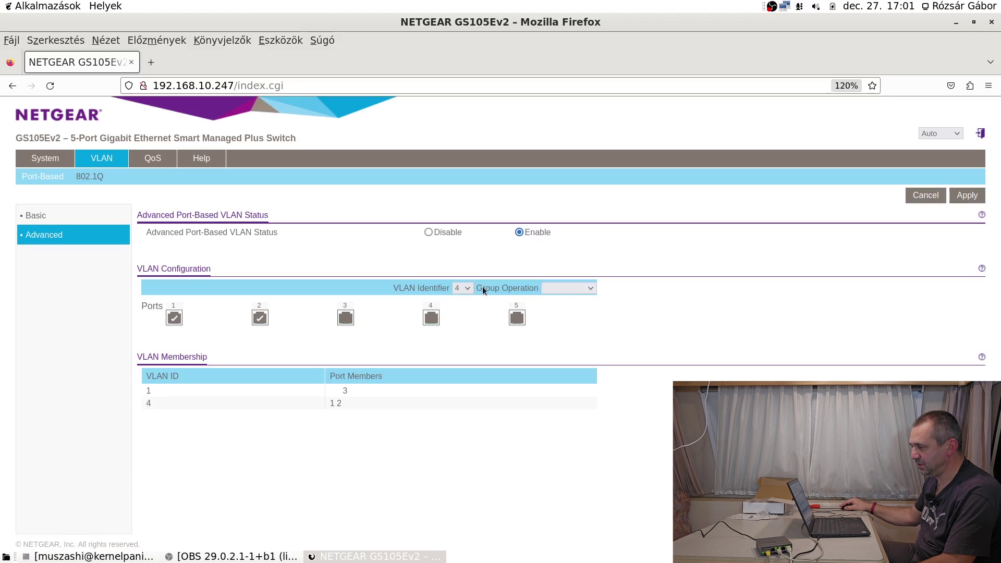
# Put ports 4 and 5 in VLAN 5, apply, and reselect VLAN 1.
pyautogui.click(470, 288)
pyautogui.click(461, 353)
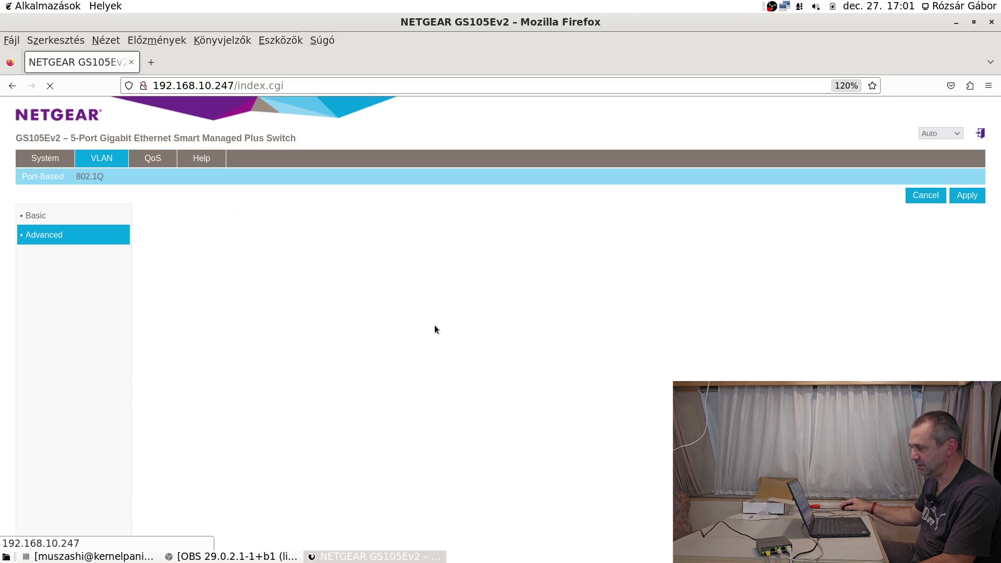
pyautogui.click(436, 319)
pyautogui.click(517, 318)
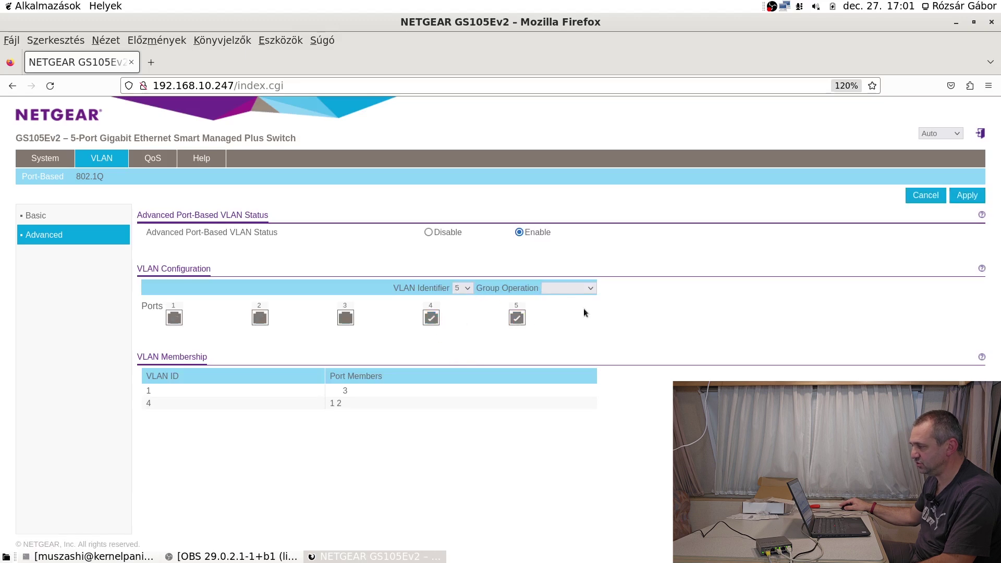
pyautogui.click(967, 195)
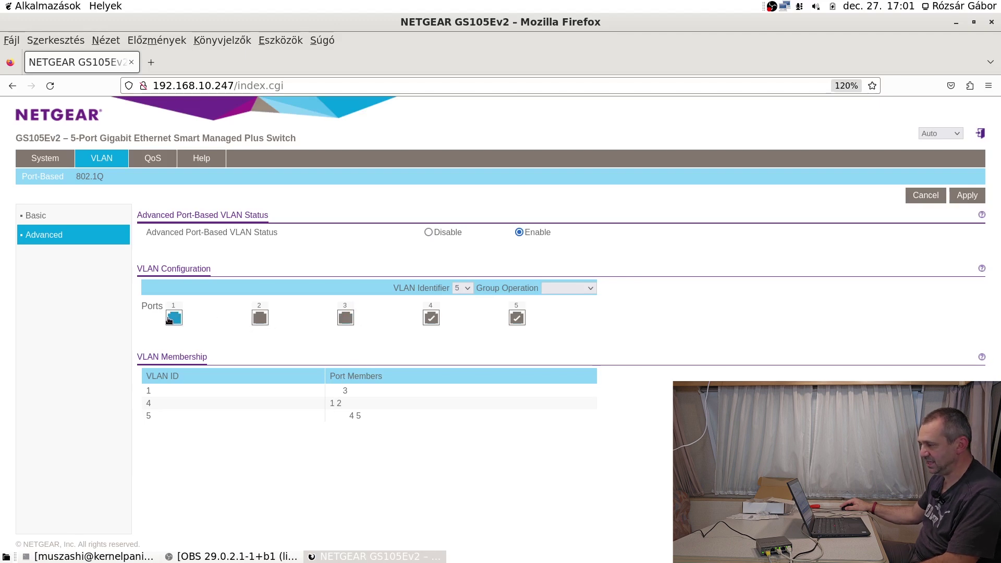
pyautogui.click(462, 288)
pyautogui.click(461, 301)
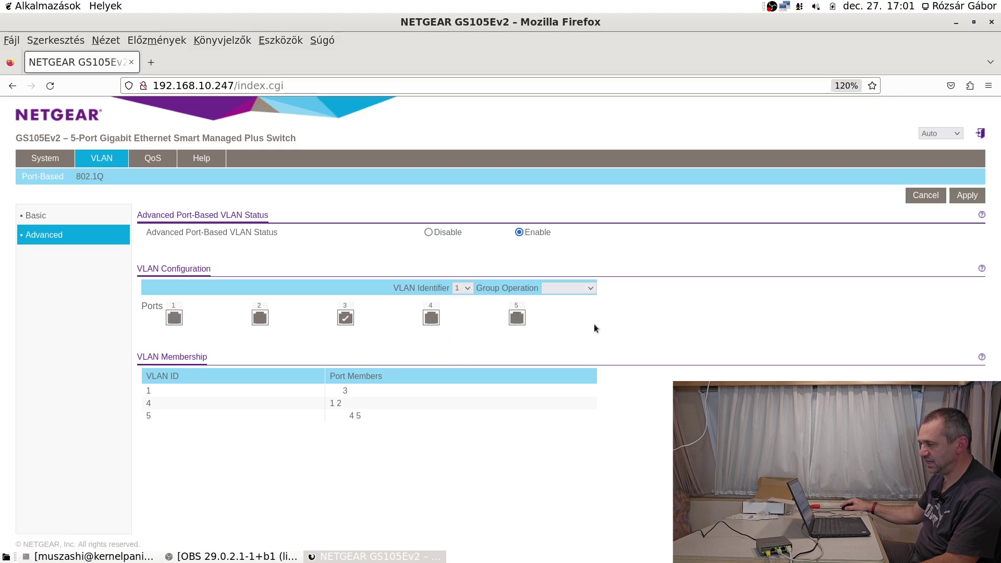
# Add port 1 to VLAN 1 and port 3 to VLAN 5, applying each.
pyautogui.click(175, 319)
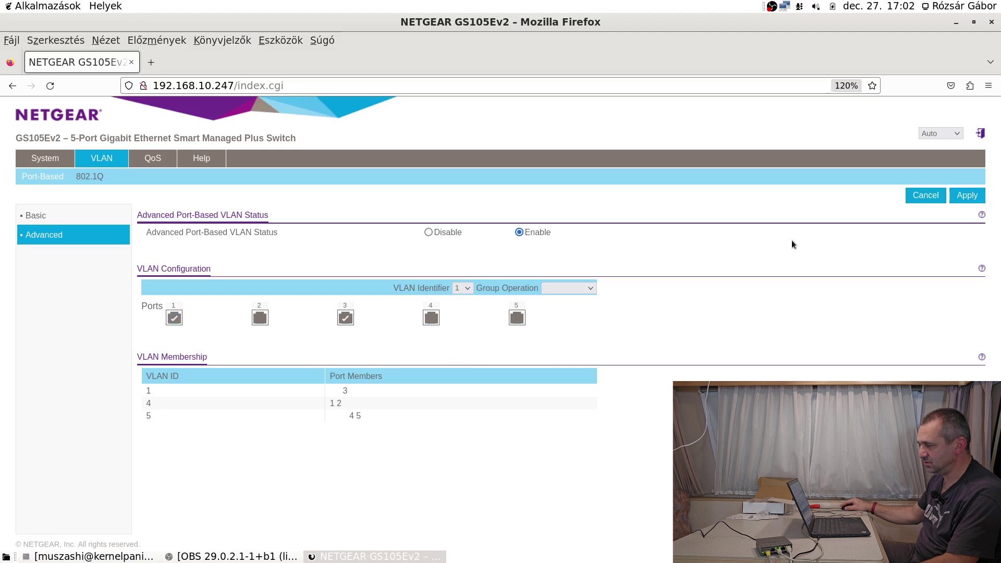
pyautogui.click(965, 195)
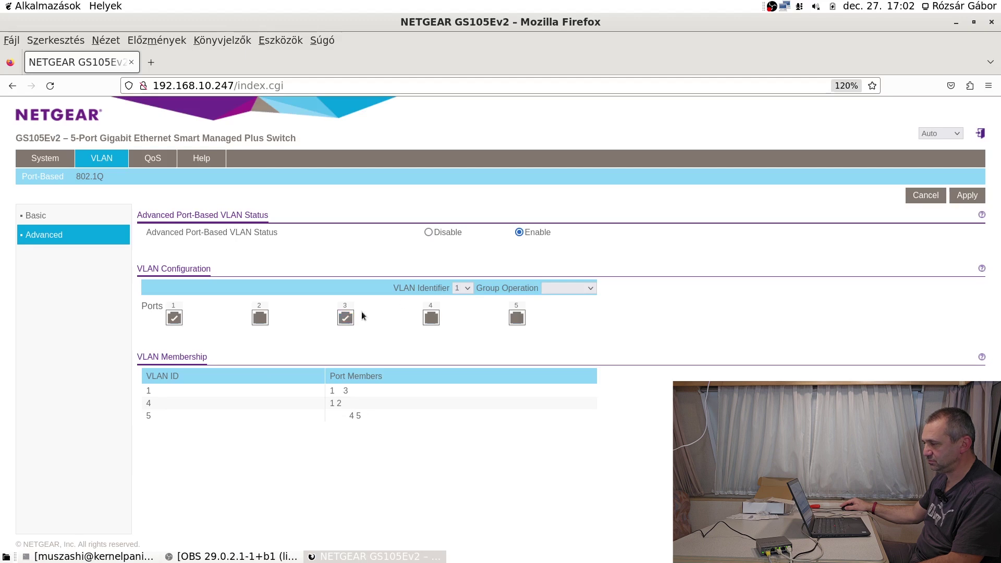
pyautogui.click(471, 288)
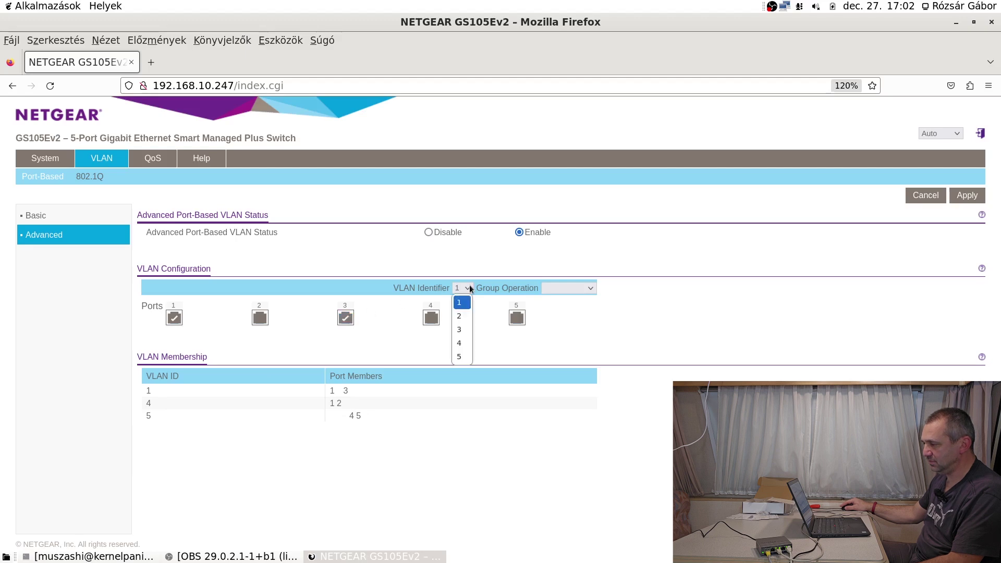
pyautogui.click(462, 357)
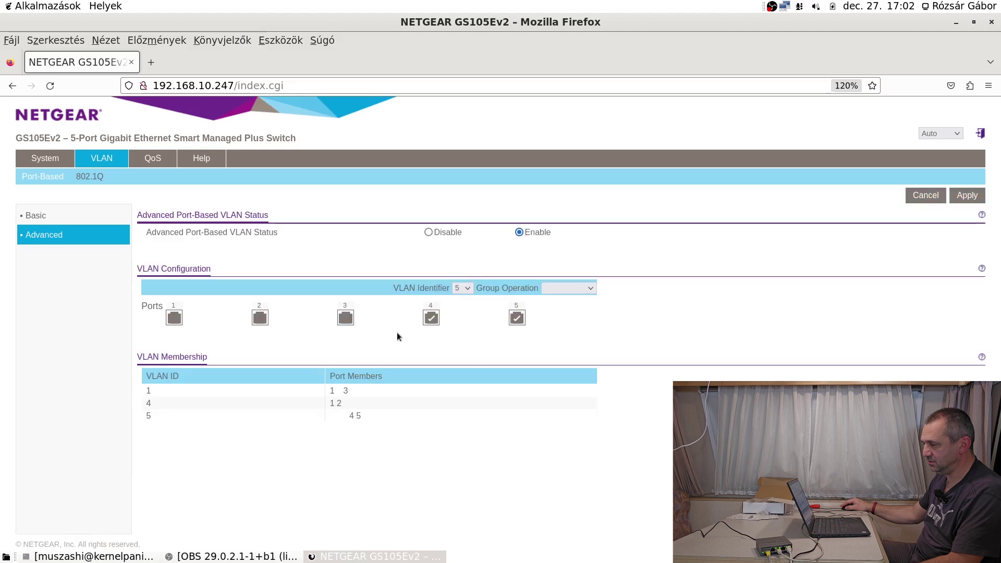
pyautogui.click(344, 321)
pyautogui.click(967, 195)
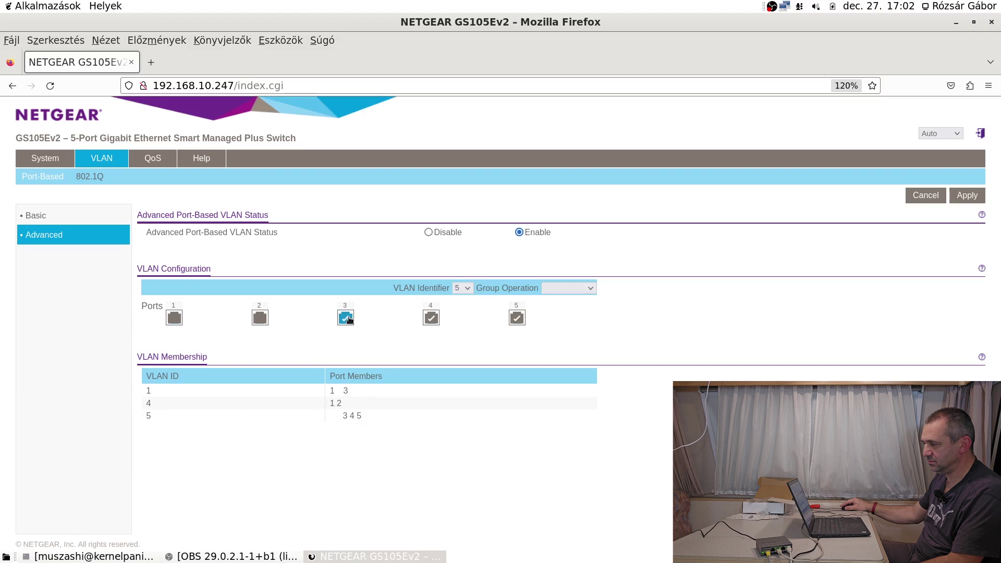
# Remove port 3 from VLAN 1 so it holds only port 1.
pyautogui.click(468, 286)
pyautogui.click(459, 299)
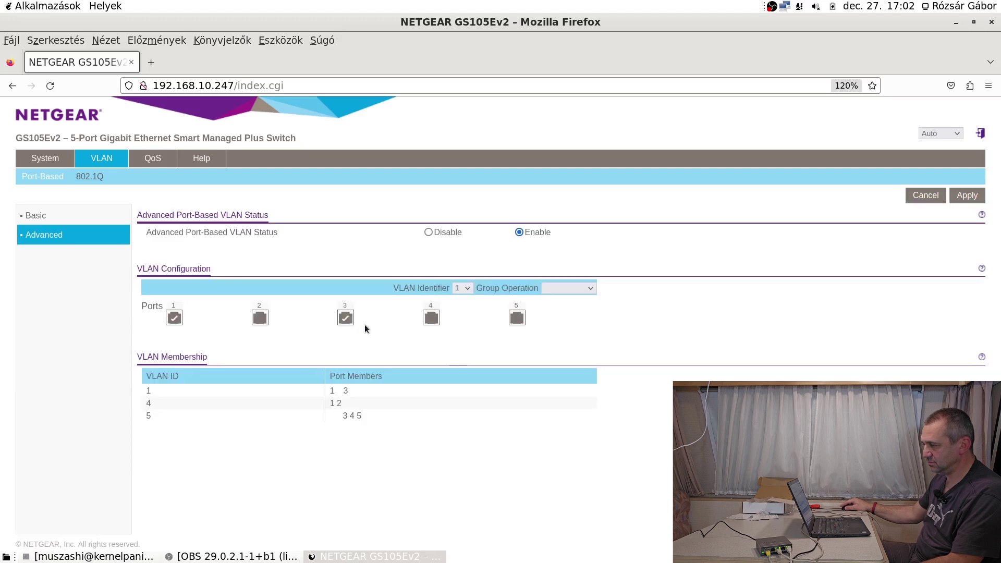
pyautogui.click(344, 319)
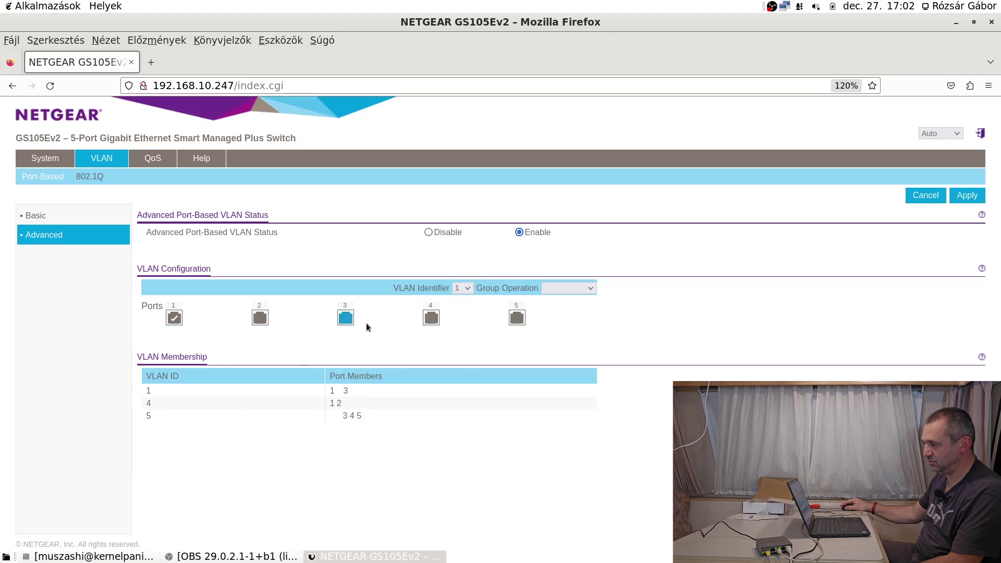
pyautogui.click(967, 196)
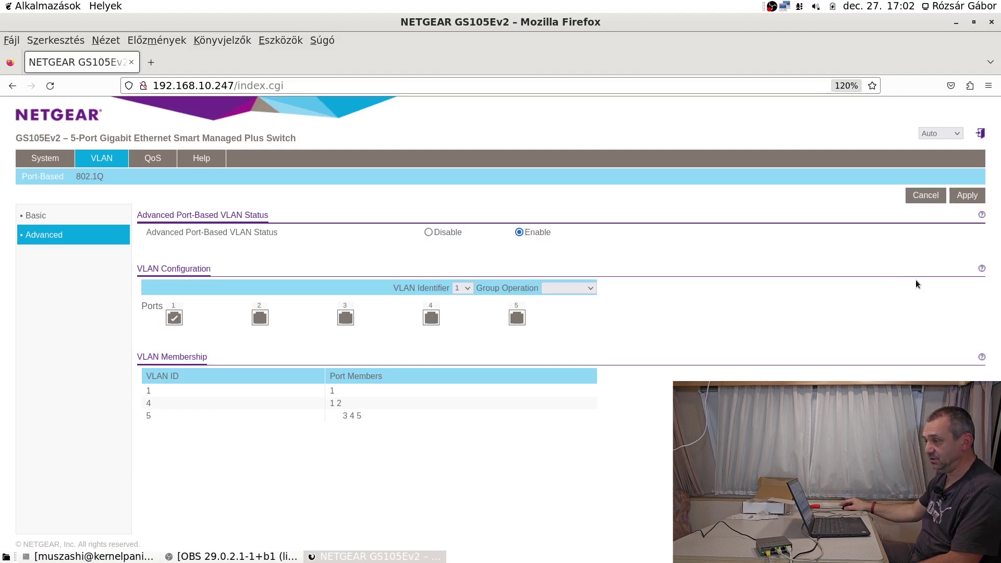
# Browse the VLAN, QoS and switch information pages, ending on the Basic 802.1Q VLAN page.
pyautogui.click(36, 216)
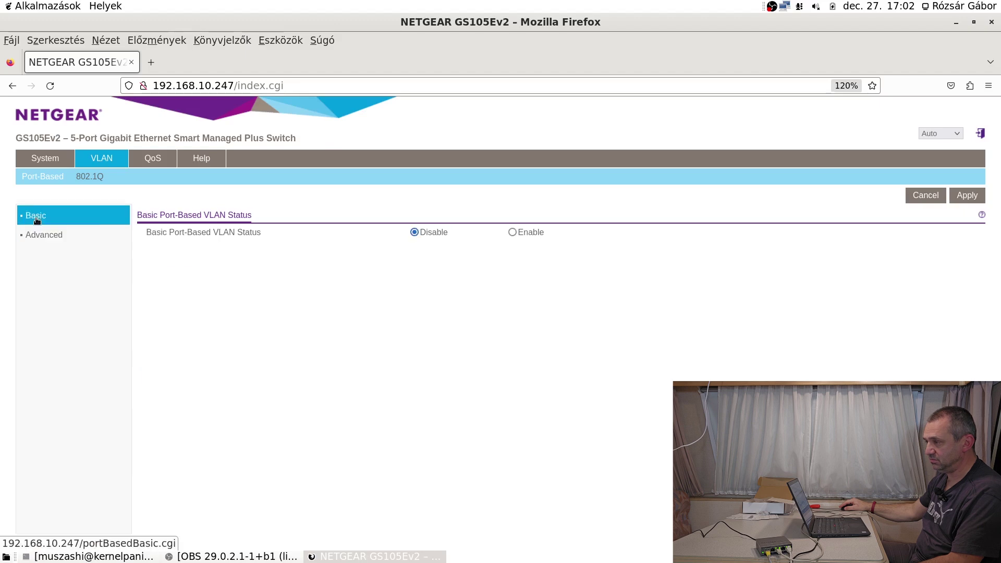
pyautogui.click(159, 159)
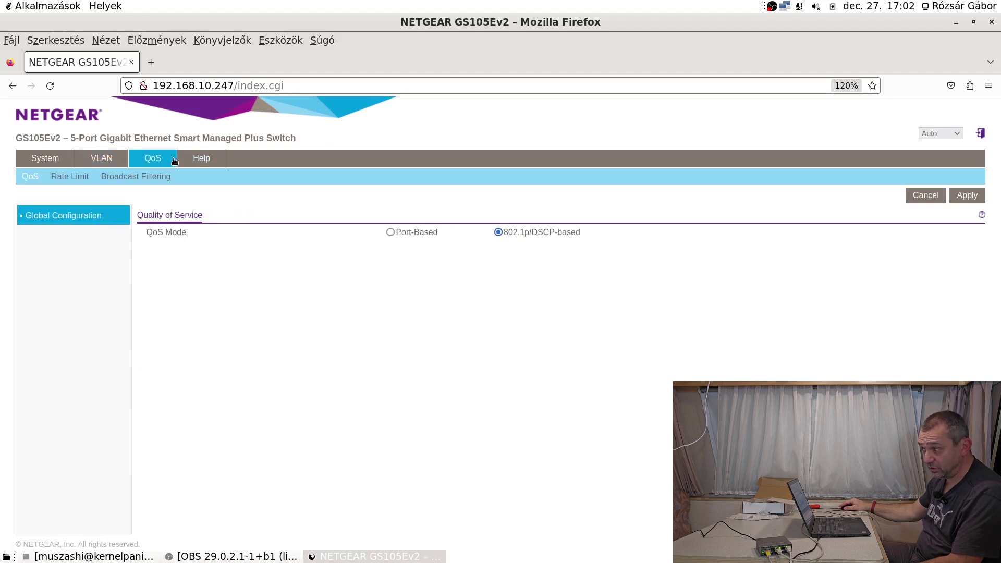
pyautogui.click(119, 162)
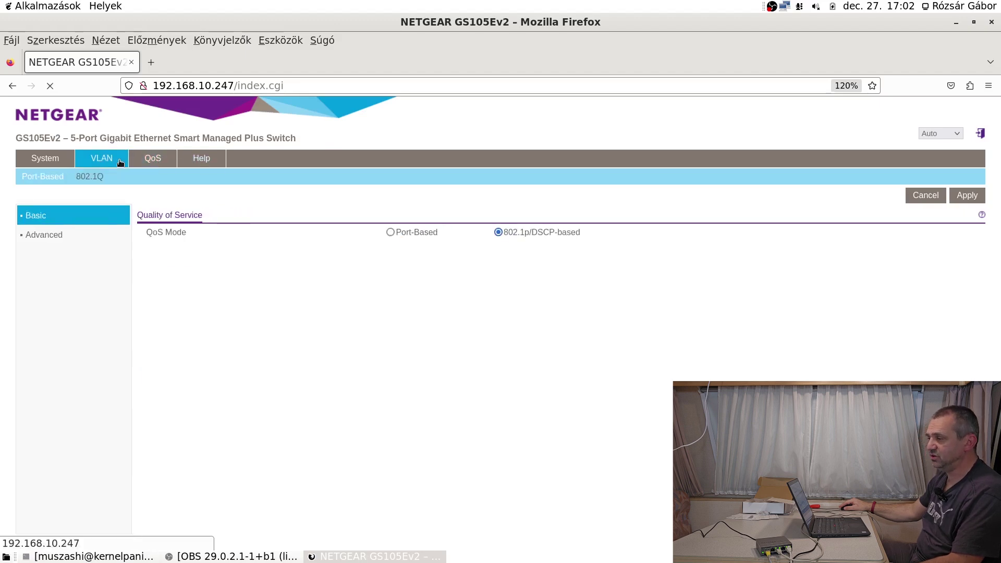
pyautogui.click(47, 162)
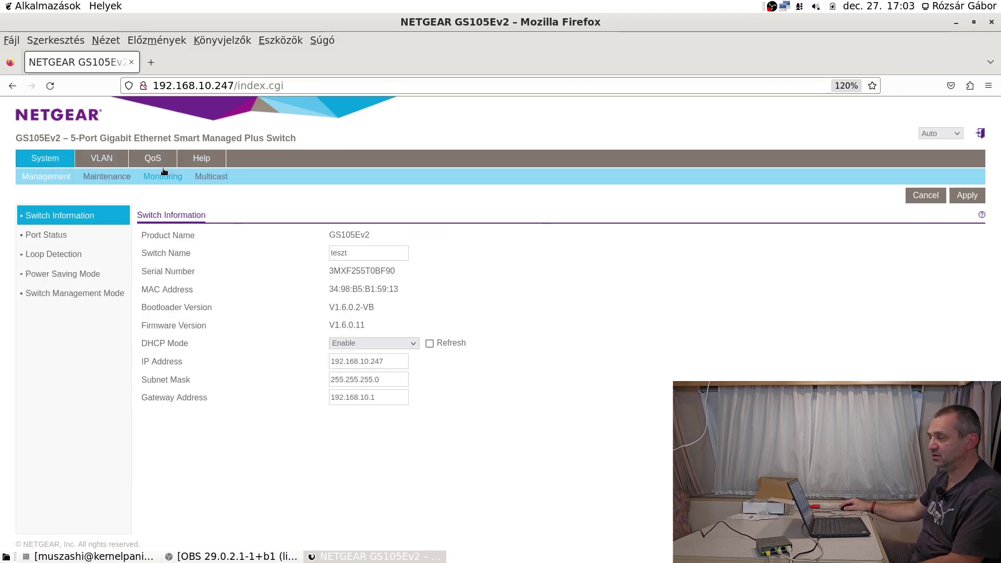
pyautogui.click(146, 166)
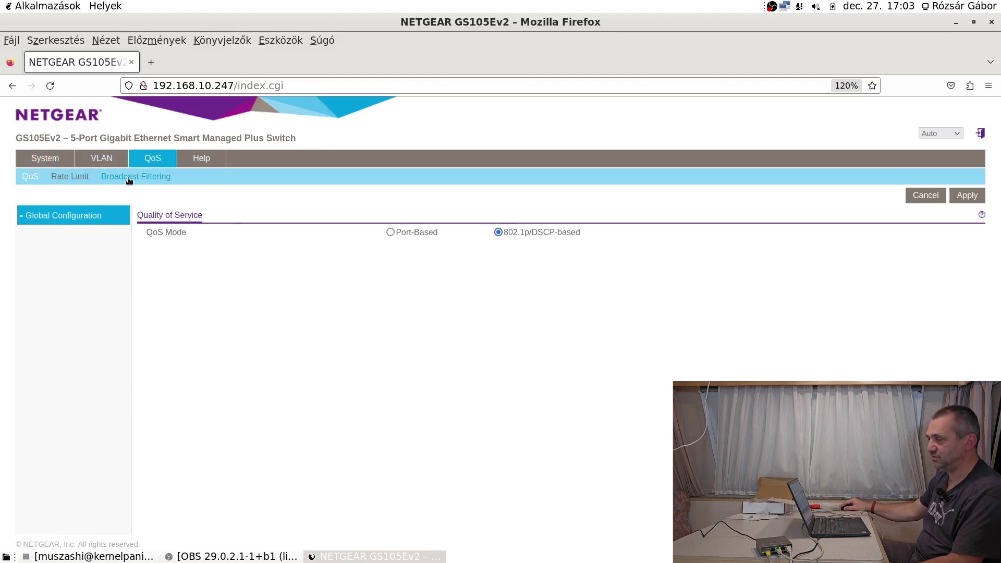
pyautogui.click(120, 162)
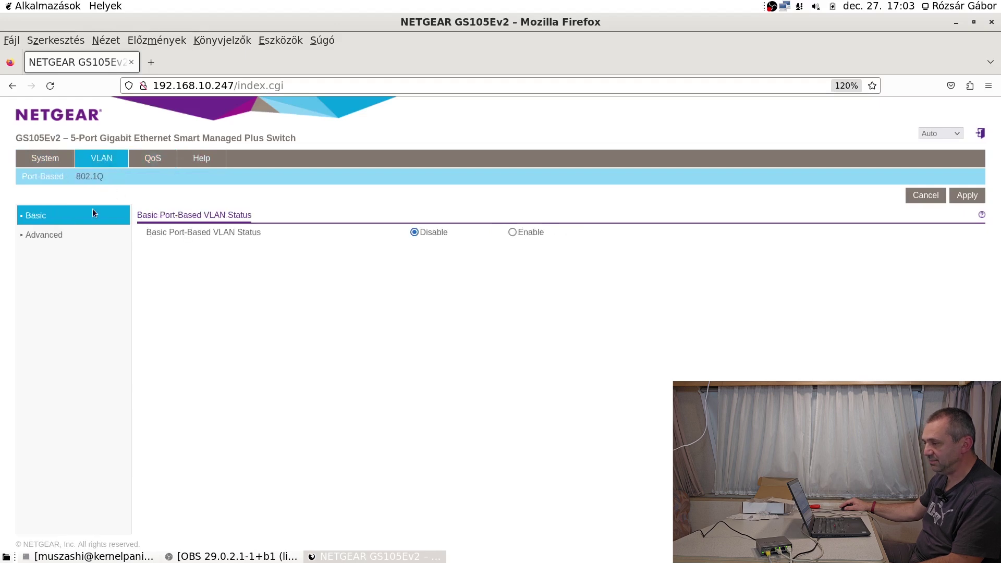
pyautogui.click(59, 237)
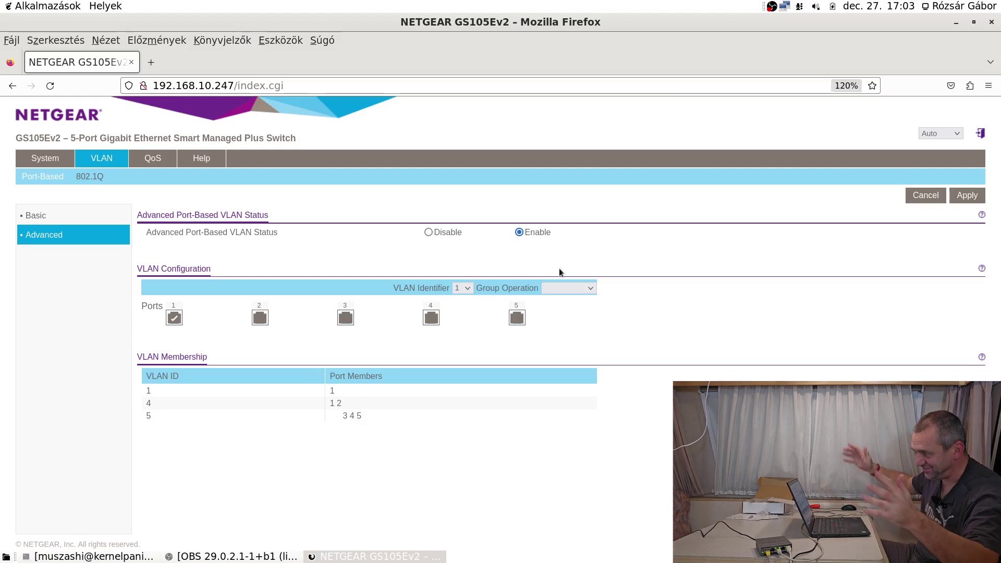
pyautogui.click(50, 86)
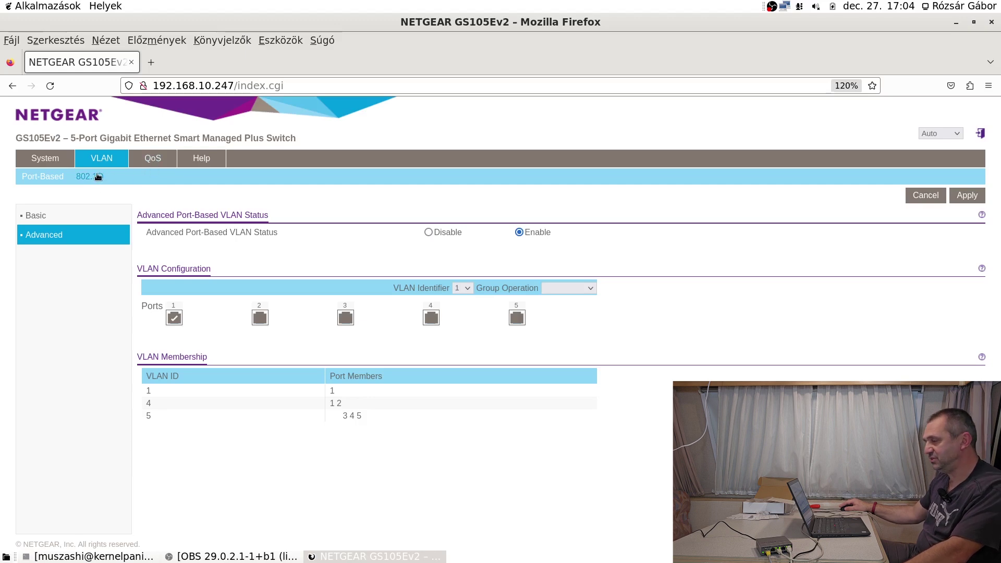
pyautogui.click(155, 160)
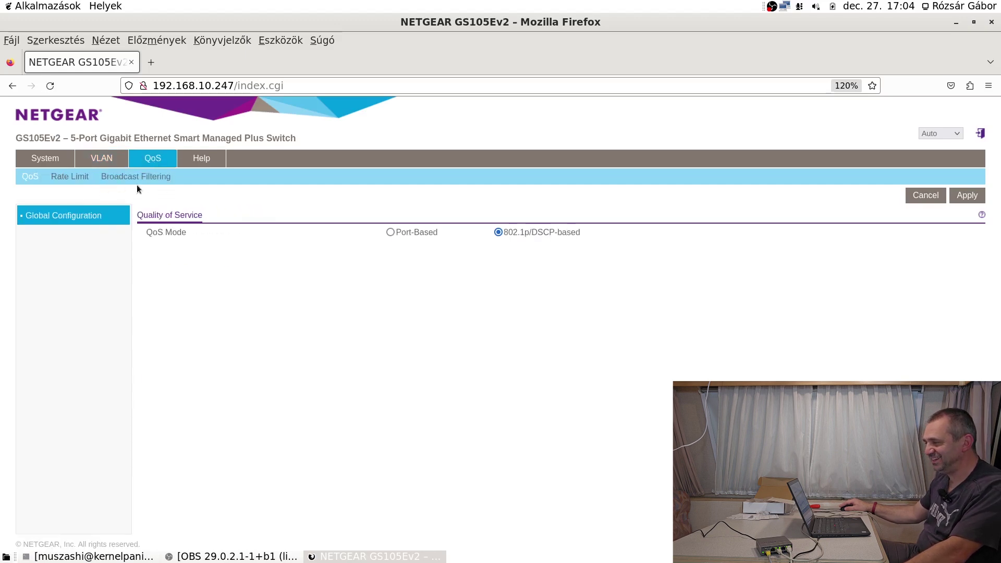
pyautogui.click(107, 165)
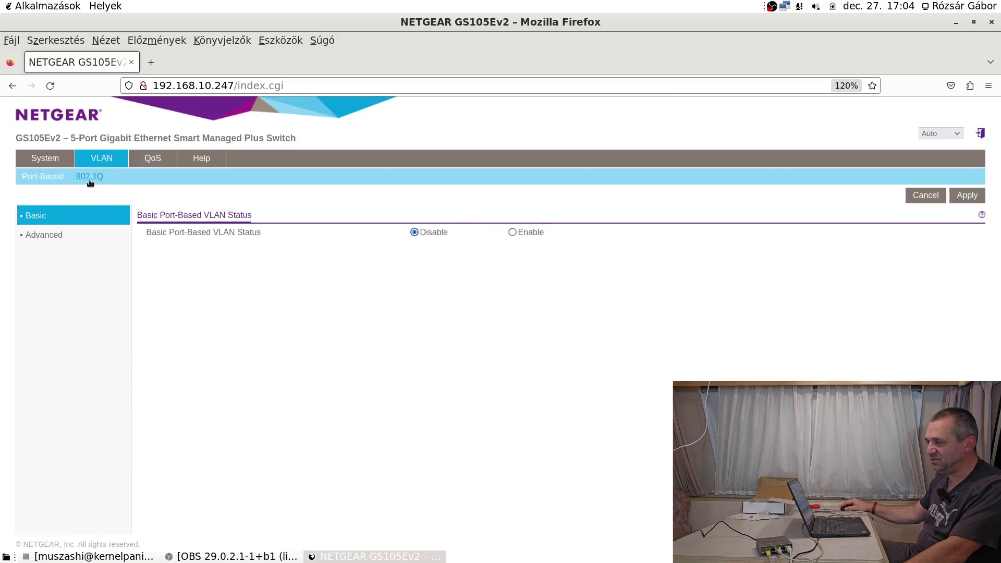
pyautogui.click(92, 177)
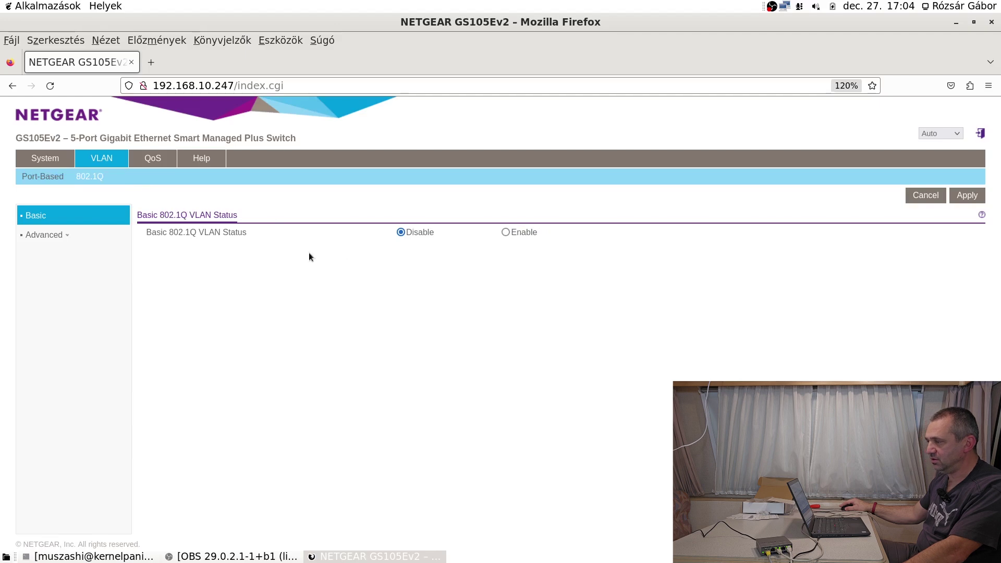
# Enable Basic 802.1Q VLAN Status and accept the erase warning, leaving ports 1–5 on VLAN ID 1.
pyautogui.click(505, 232)
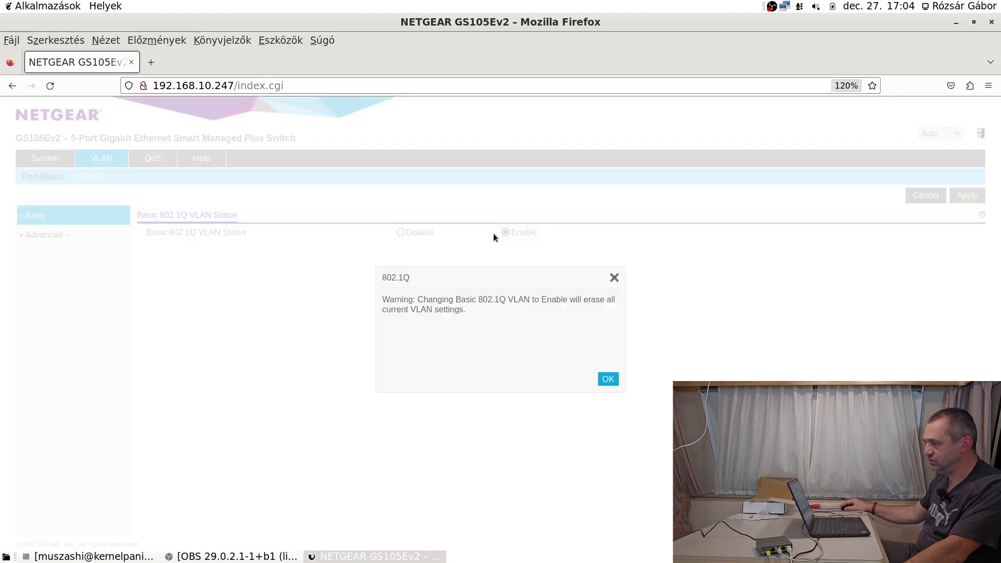
pyautogui.click(609, 380)
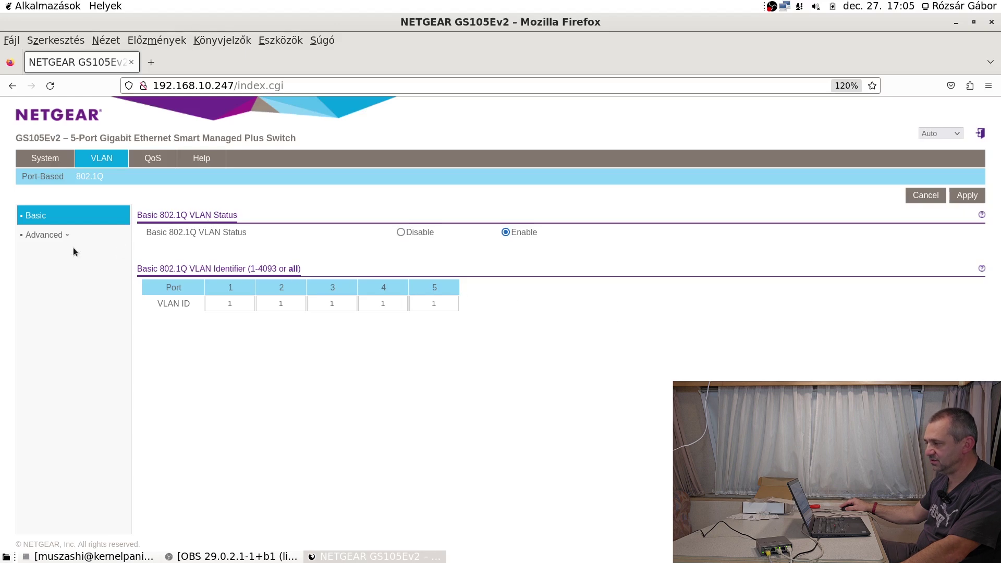
pyautogui.click(58, 239)
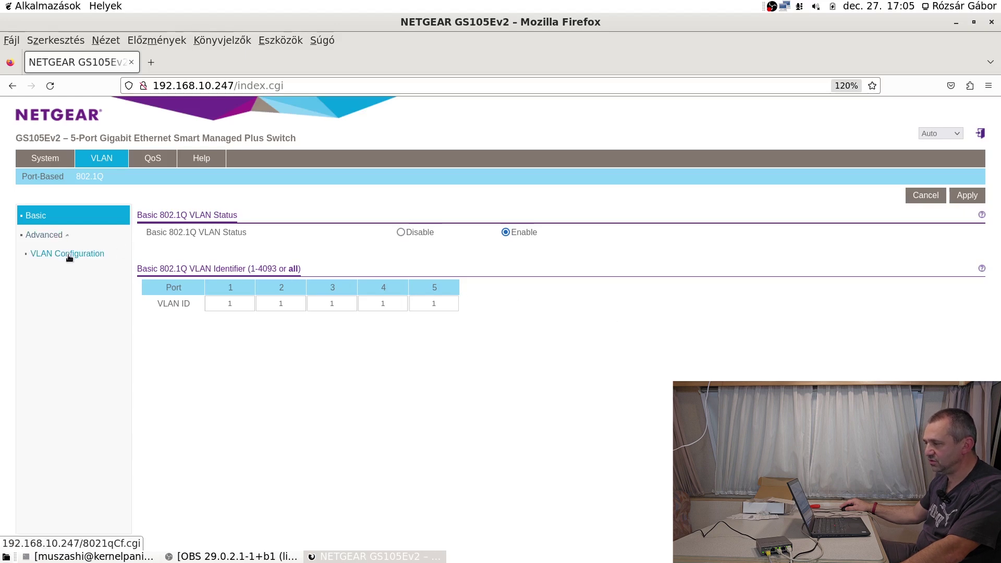
pyautogui.click(46, 236)
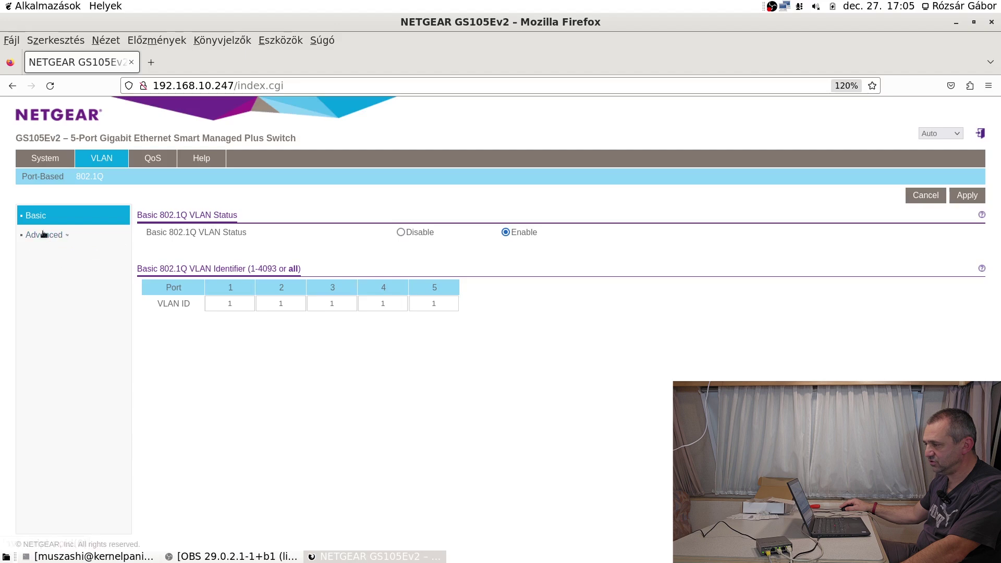
# Enable Advanced 802.1Q VLAN on the VLAN Configuration page and confirm the warning.
pyautogui.click(46, 236)
pyautogui.click(63, 255)
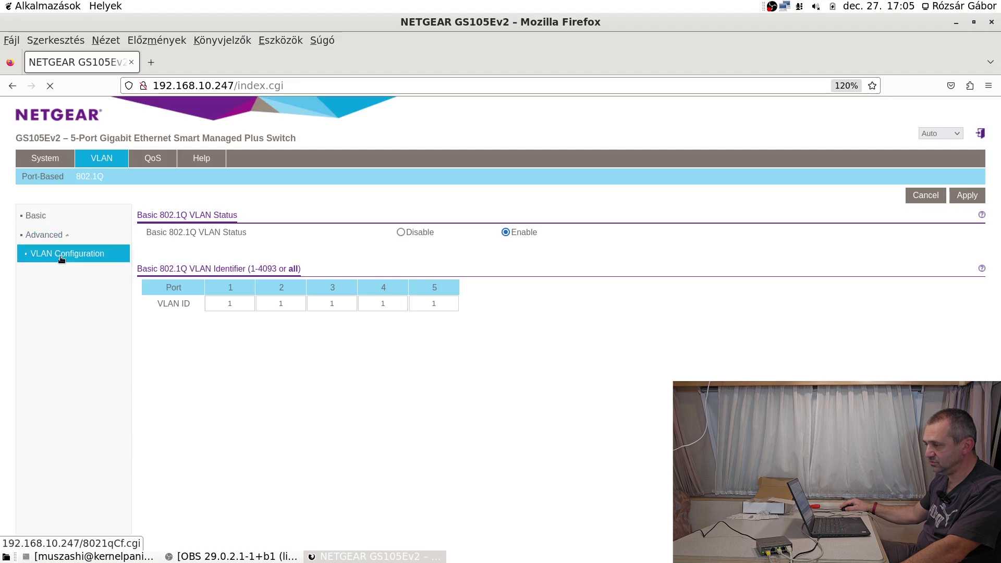
pyautogui.click(502, 233)
pyautogui.click(609, 379)
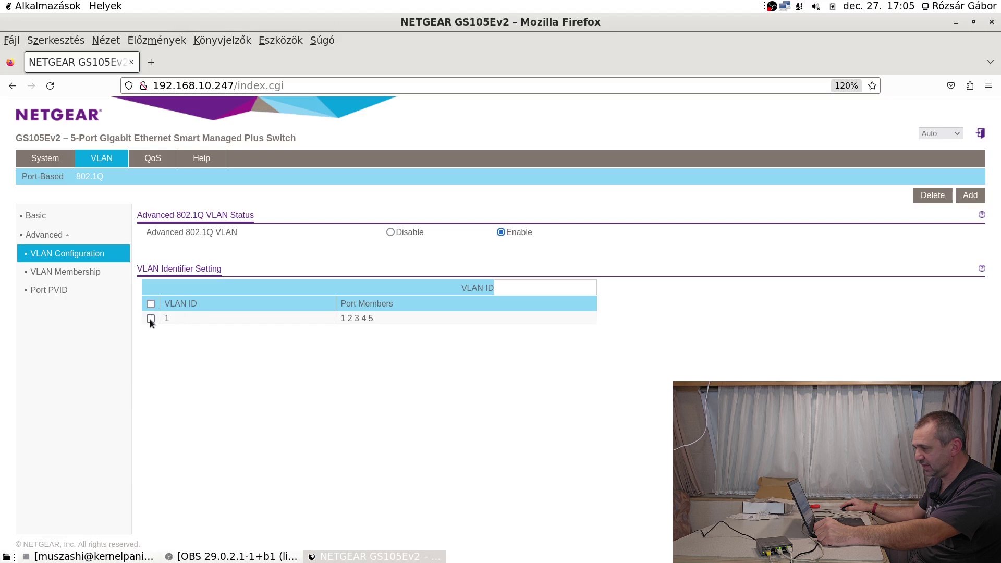
# Add a new VLAN with ID 100 to the VLAN table.
pyautogui.click(523, 287)
pyautogui.write('100')
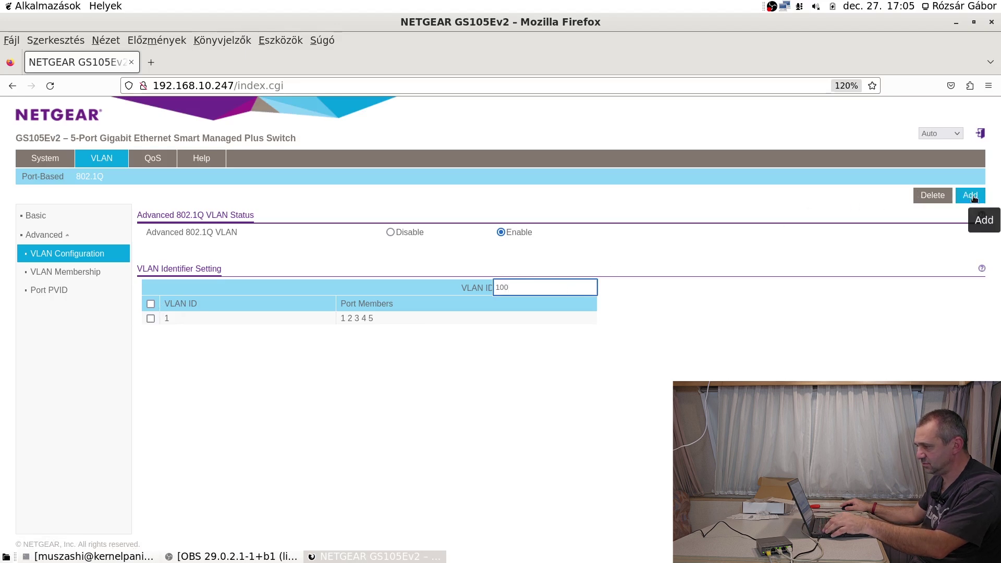
pyautogui.click(973, 198)
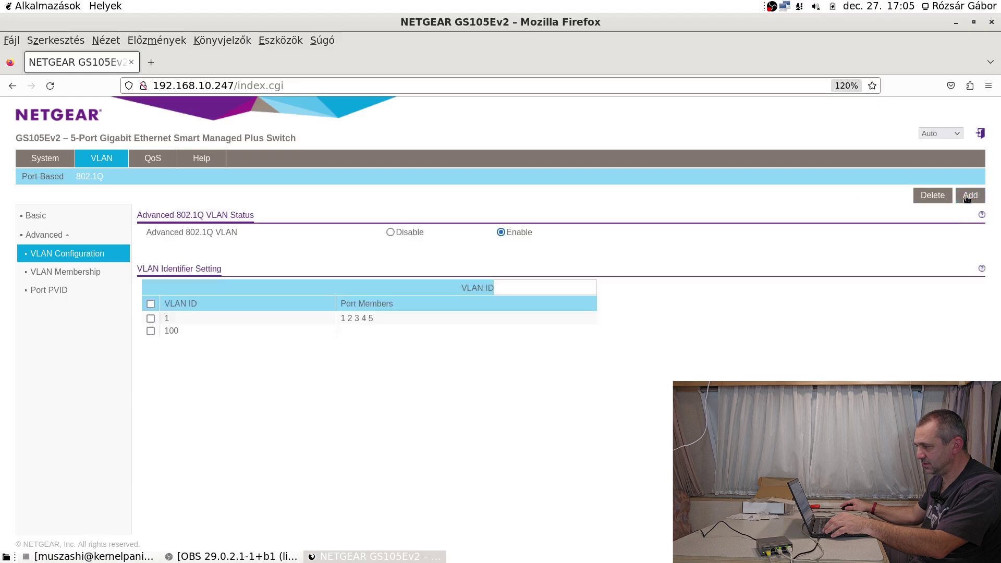
pyautogui.click(151, 331)
pyautogui.click(151, 331)
# Make port 5 an untagged (U) member of VLAN 100 and apply.
pyautogui.click(66, 273)
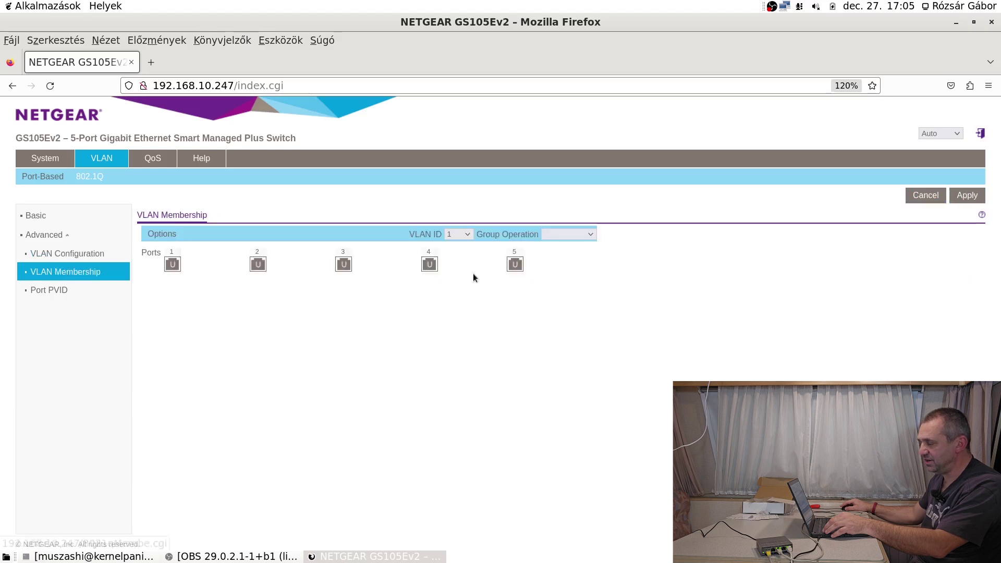
pyautogui.click(579, 234)
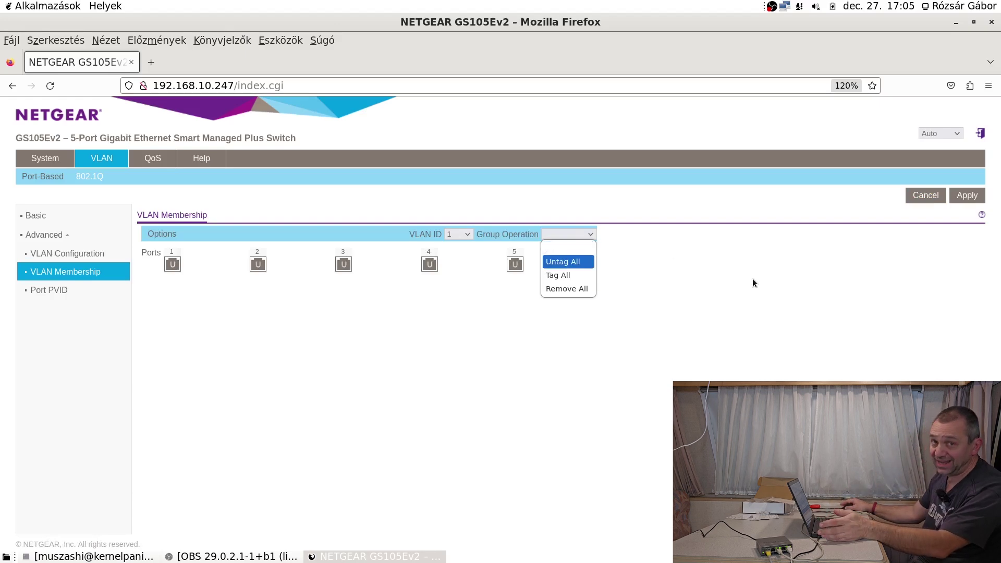
pyautogui.click(521, 255)
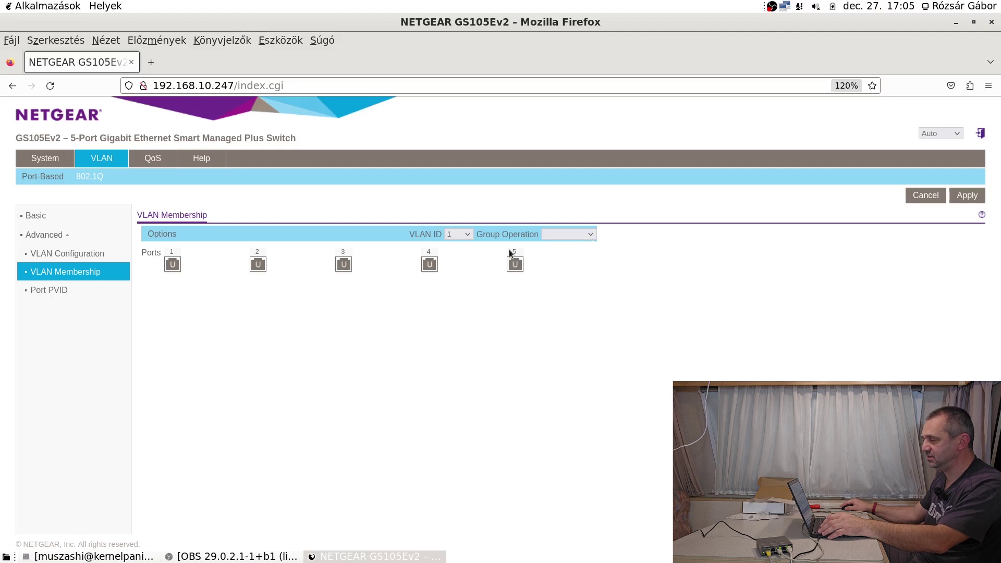
pyautogui.click(464, 233)
pyautogui.click(456, 261)
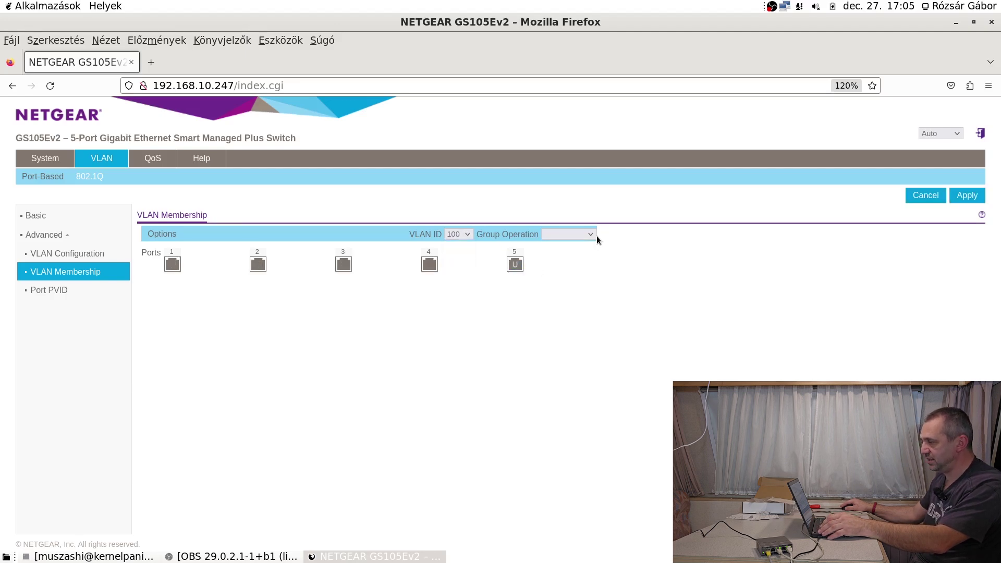
pyautogui.click(592, 234)
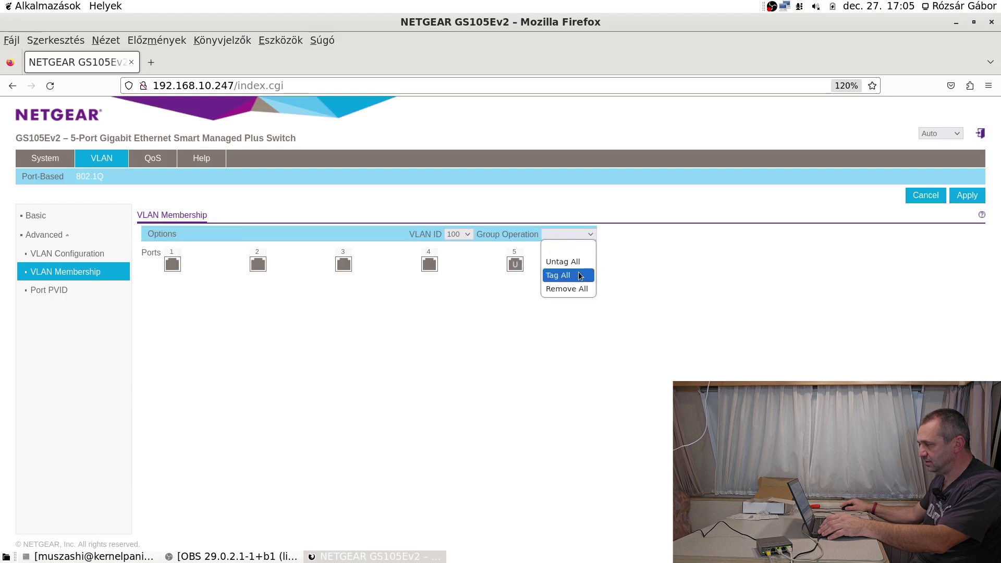
pyautogui.click(724, 256)
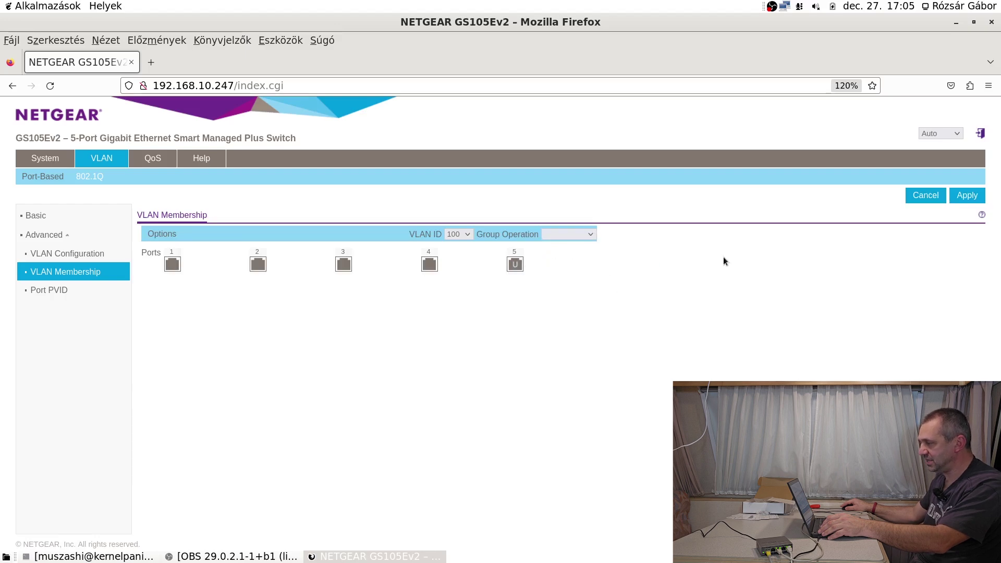
pyautogui.click(581, 234)
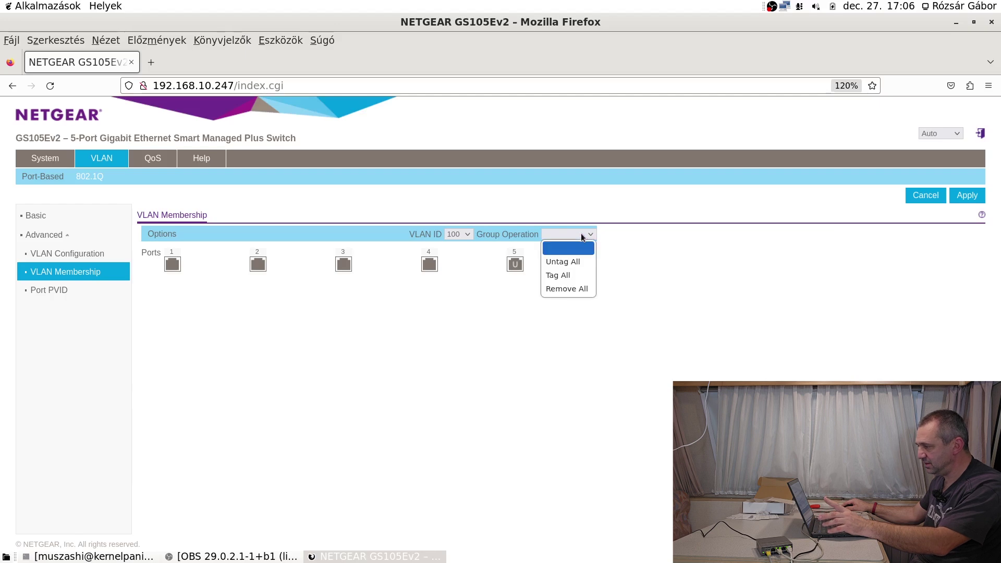
pyautogui.click(716, 249)
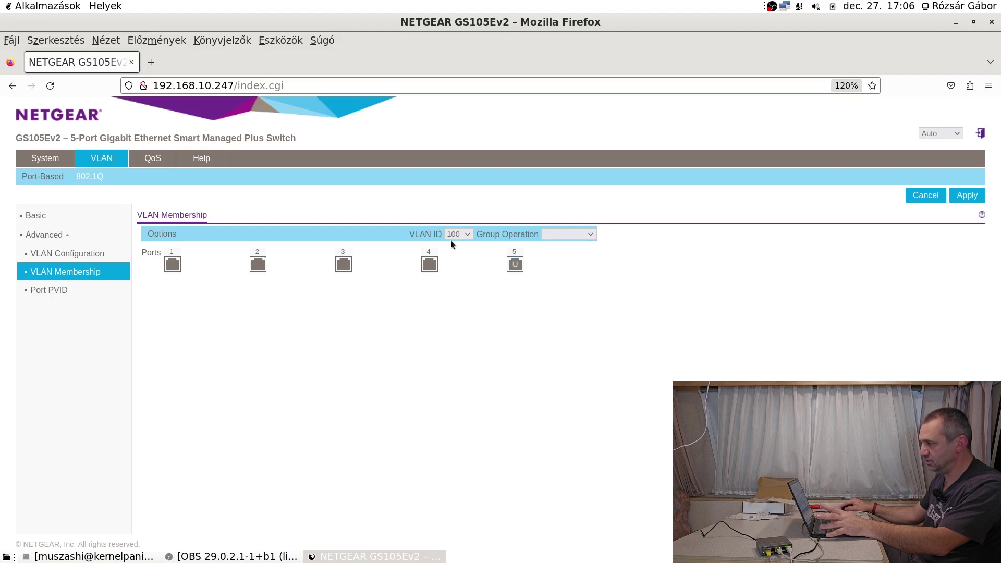
pyautogui.click(956, 202)
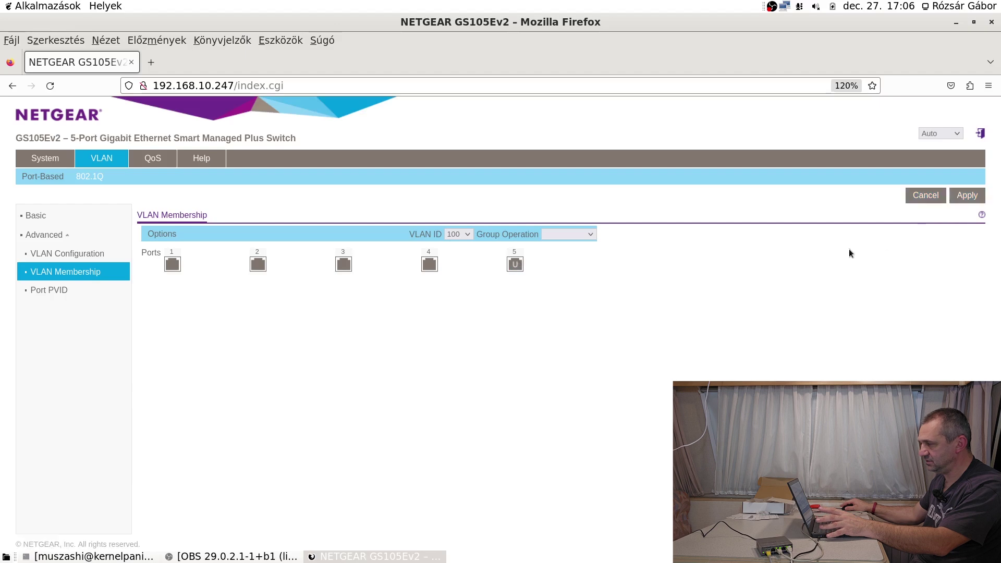
pyautogui.click(104, 260)
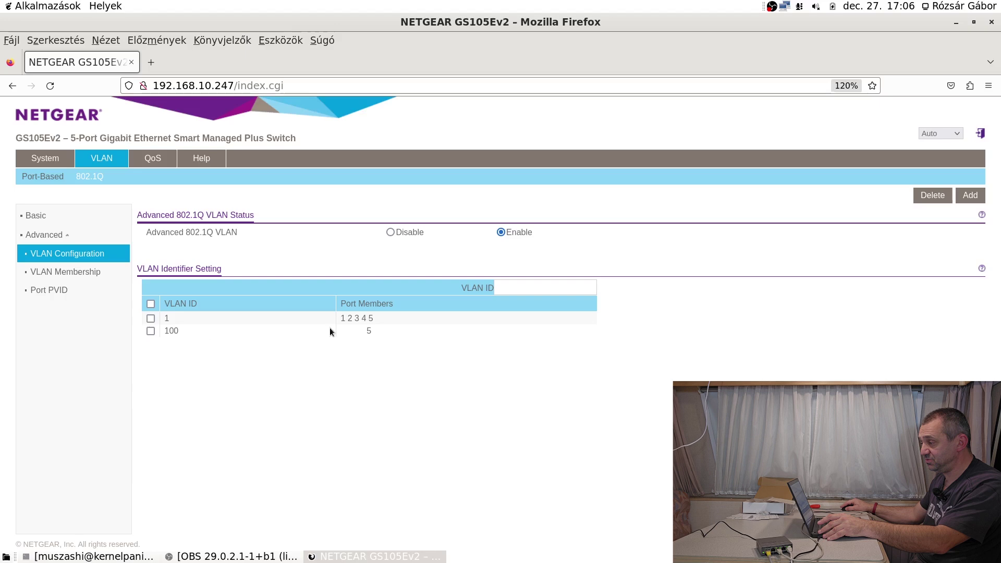
# Try setting port 1's PVID to 100 and dismiss the port-not-a-member alert.
pyautogui.click(60, 291)
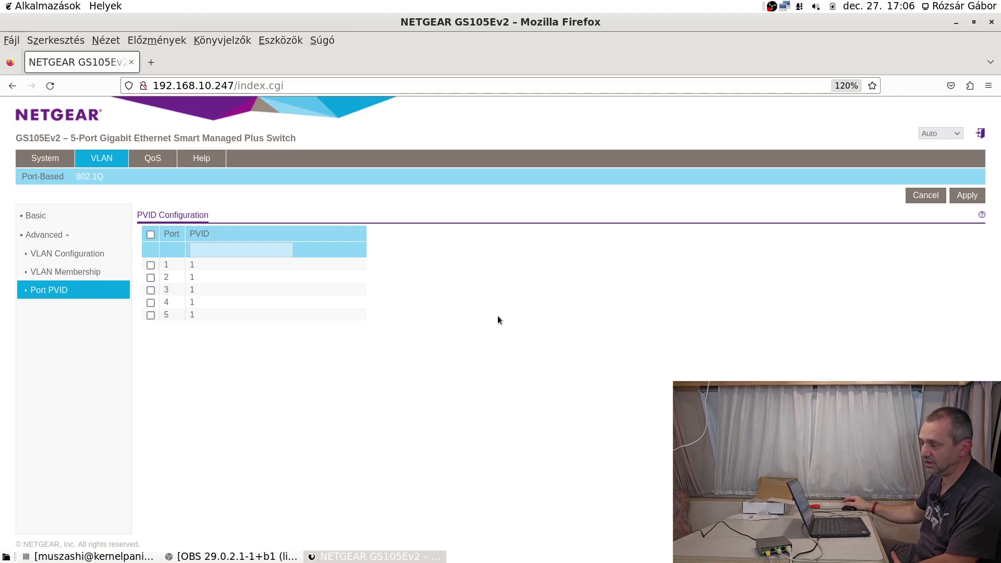
pyautogui.click(150, 265)
pyautogui.click(215, 253)
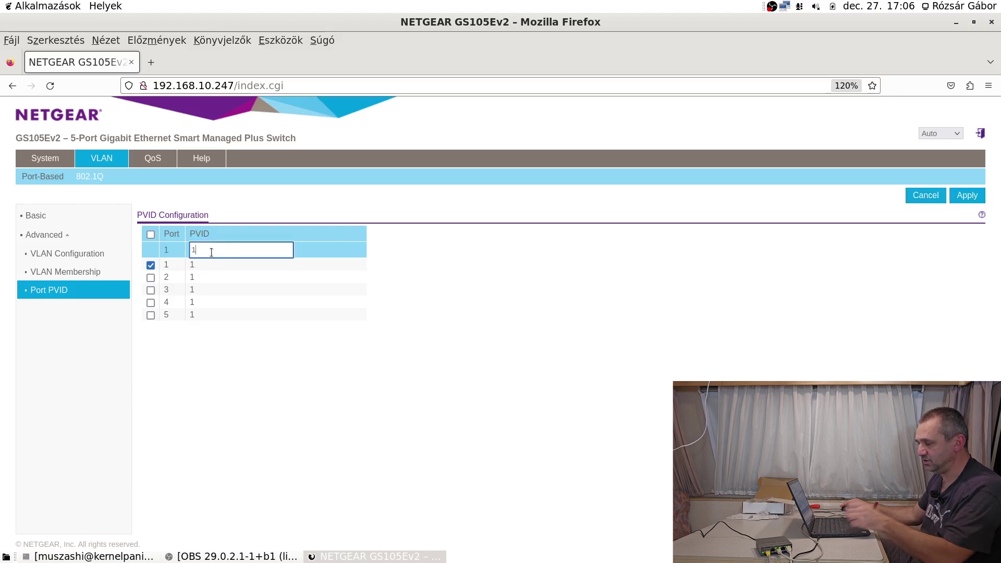
pyautogui.write('00')
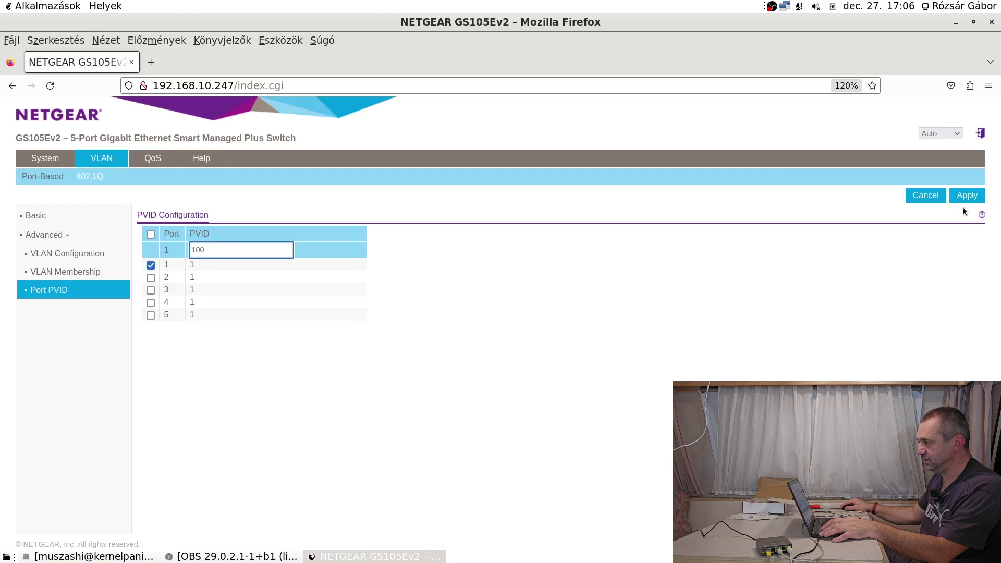
pyautogui.click(975, 198)
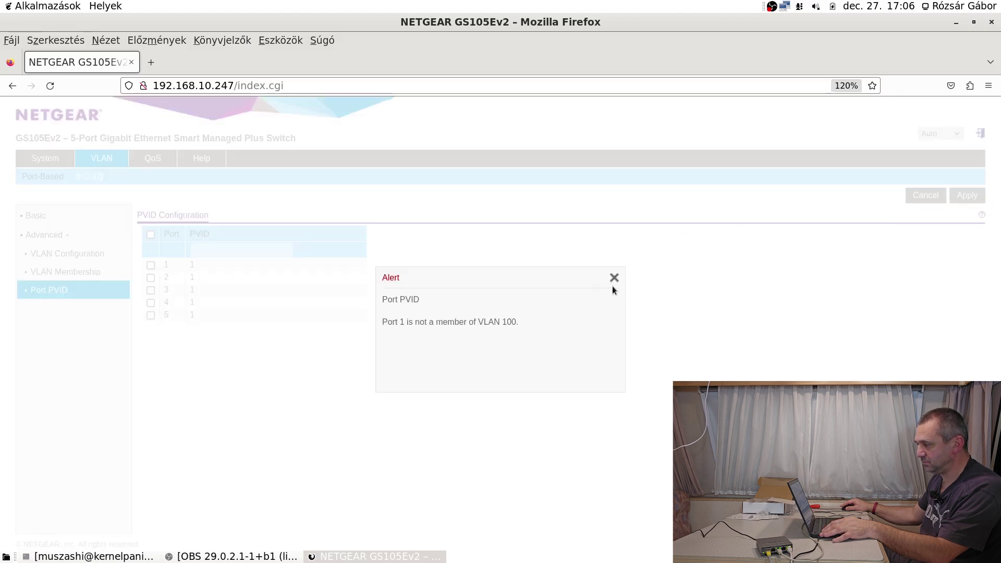
pyautogui.click(614, 278)
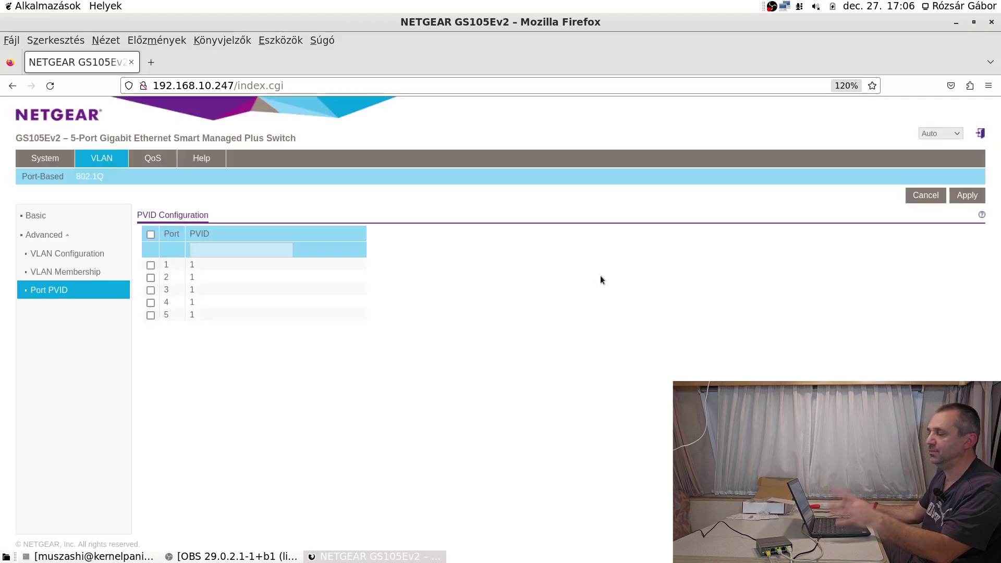
# Set port 5's PVID to 100 and apply.
pyautogui.click(152, 314)
pyautogui.click(229, 250)
pyautogui.write('00')
pyautogui.click(689, 289)
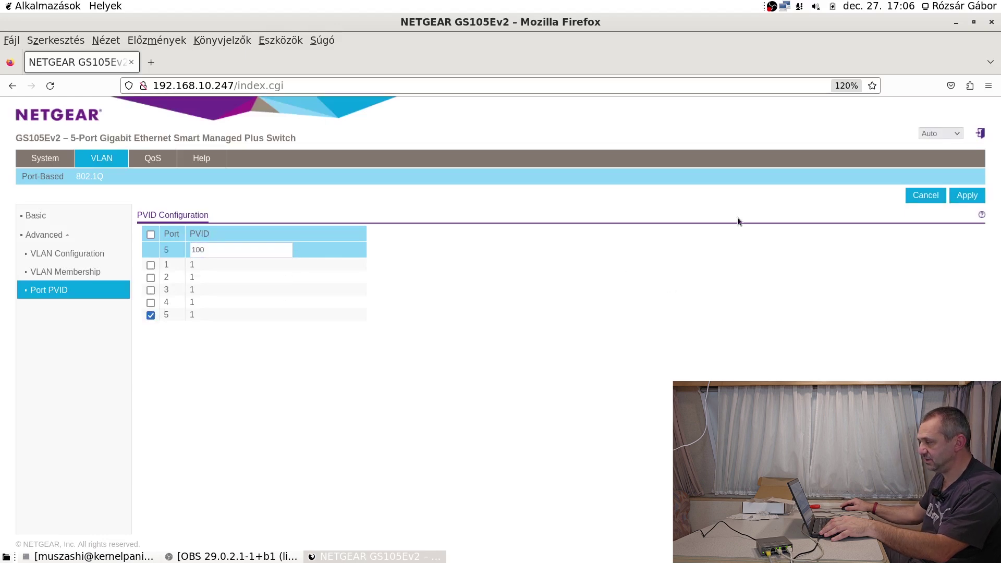
pyautogui.click(968, 196)
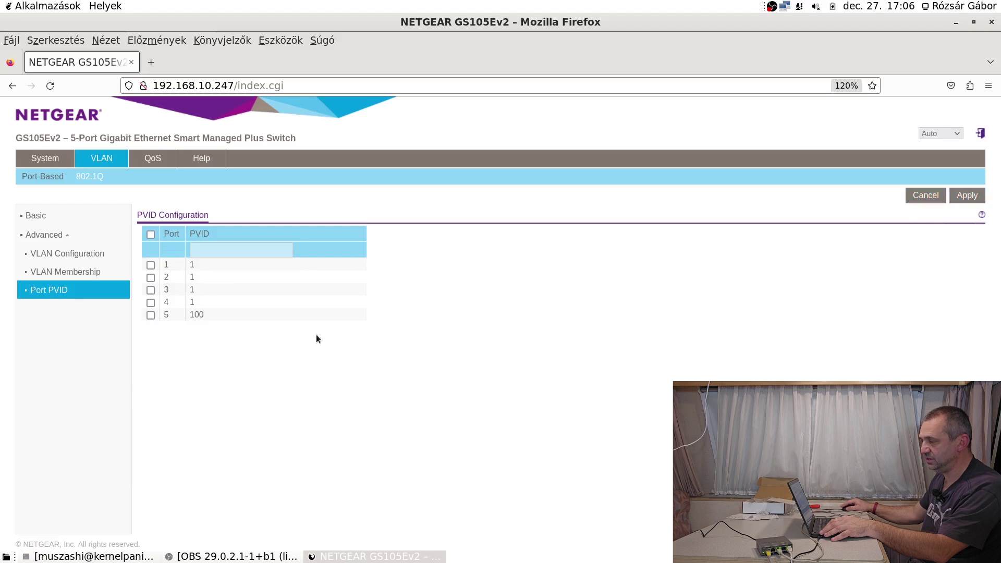
# Move through the Advanced 802.1Q sidebar pages to the Port PVID table.
pyautogui.click(55, 272)
pyautogui.click(53, 254)
pyautogui.click(44, 236)
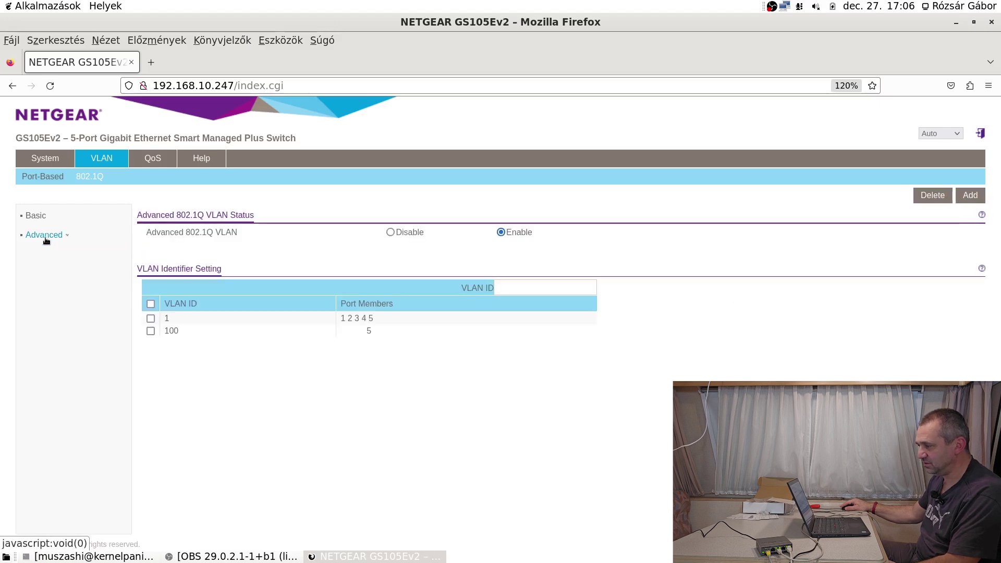
pyautogui.click(46, 235)
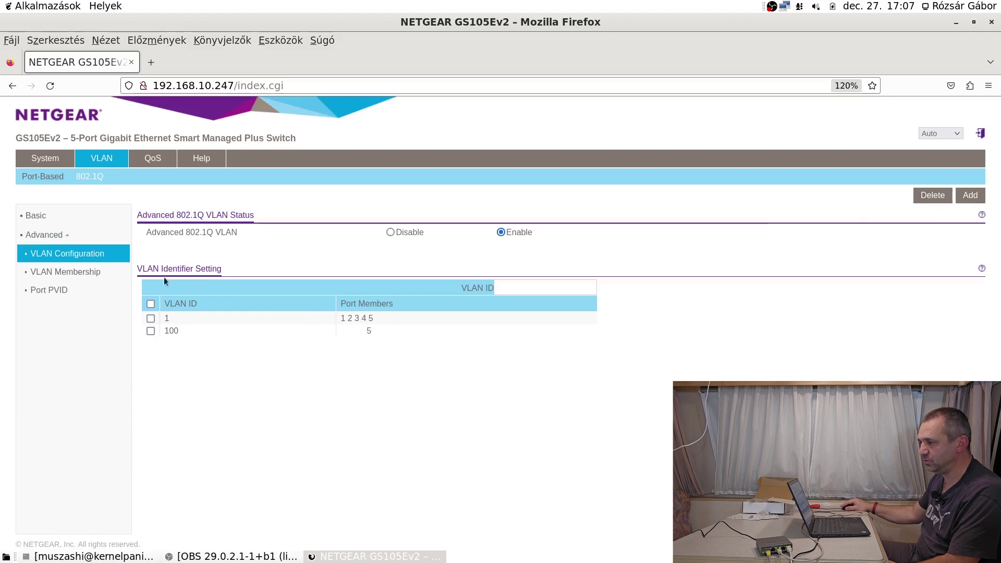
pyautogui.click(64, 272)
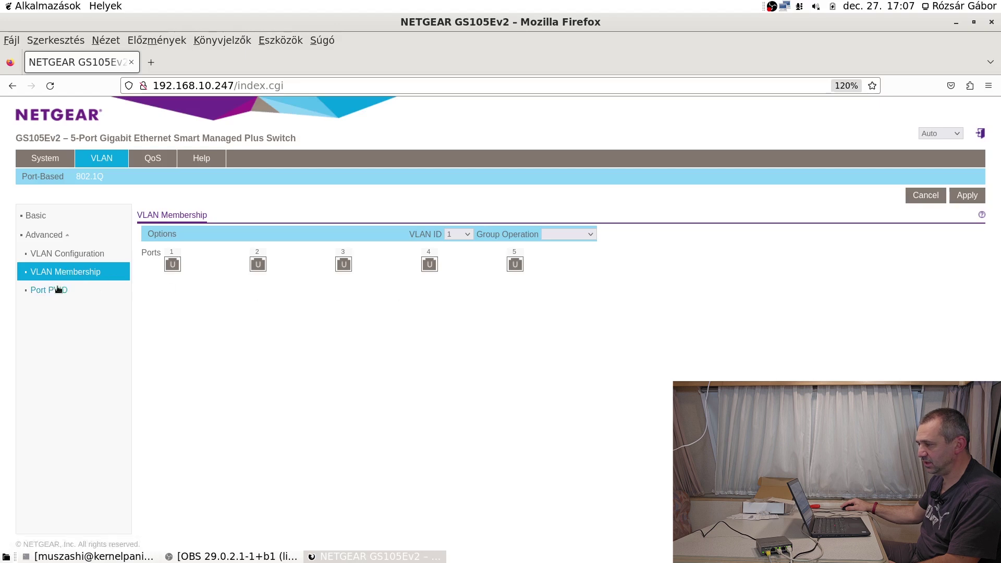
pyautogui.click(59, 290)
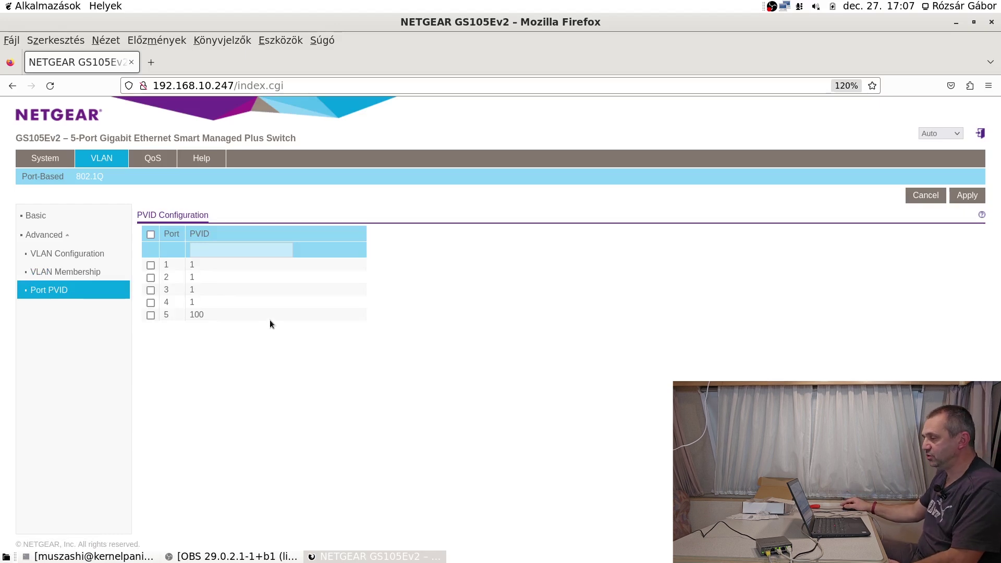
# Switch QoS to Port-Based mode and view port 1's priority levels without changing them.
pyautogui.click(153, 160)
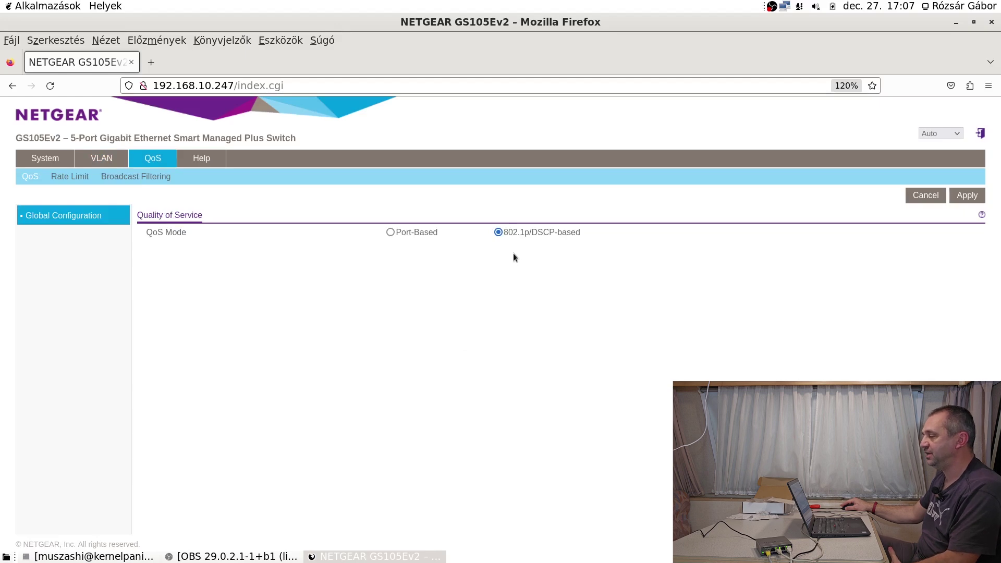
pyautogui.click(389, 233)
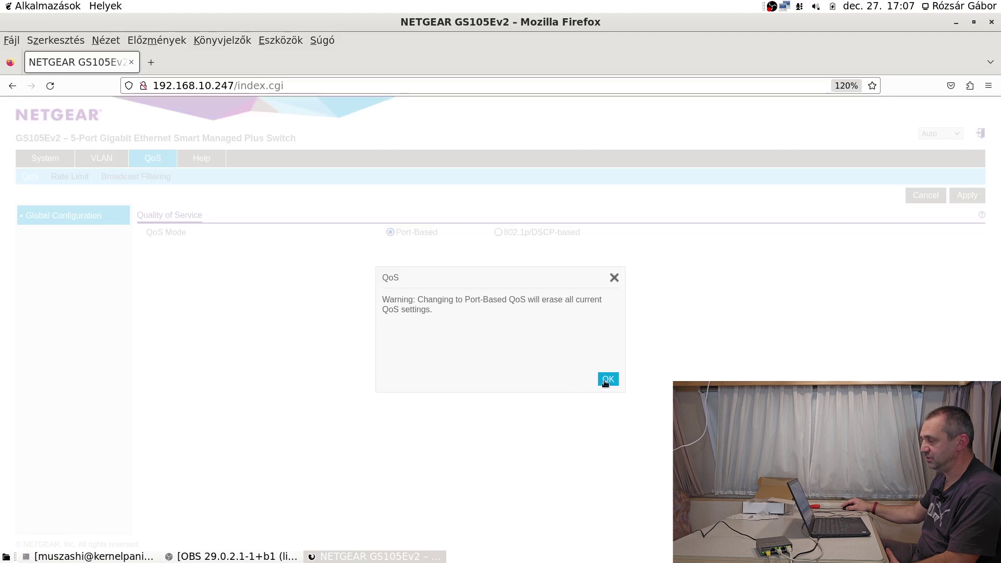
pyautogui.click(608, 380)
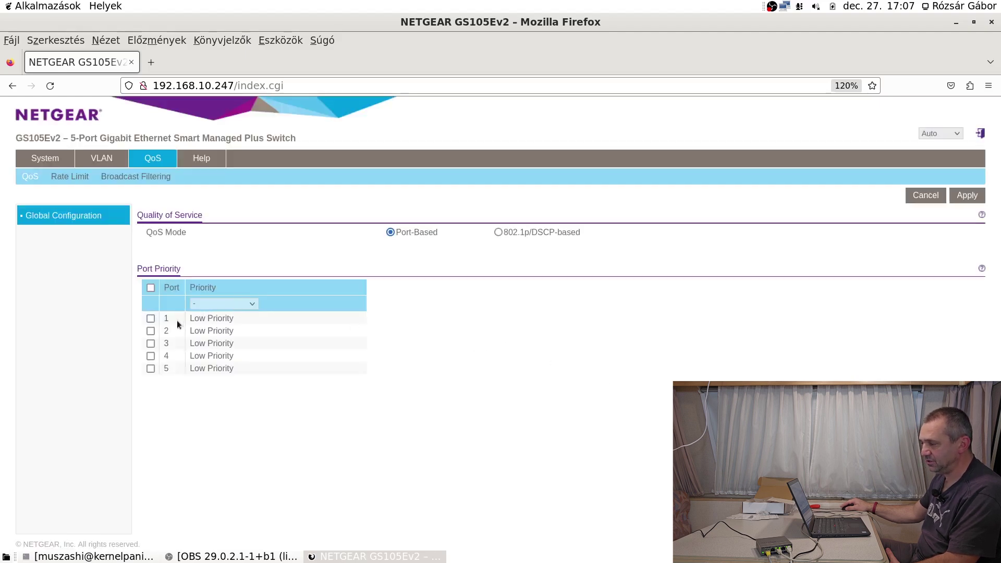
pyautogui.click(151, 318)
pyautogui.click(253, 303)
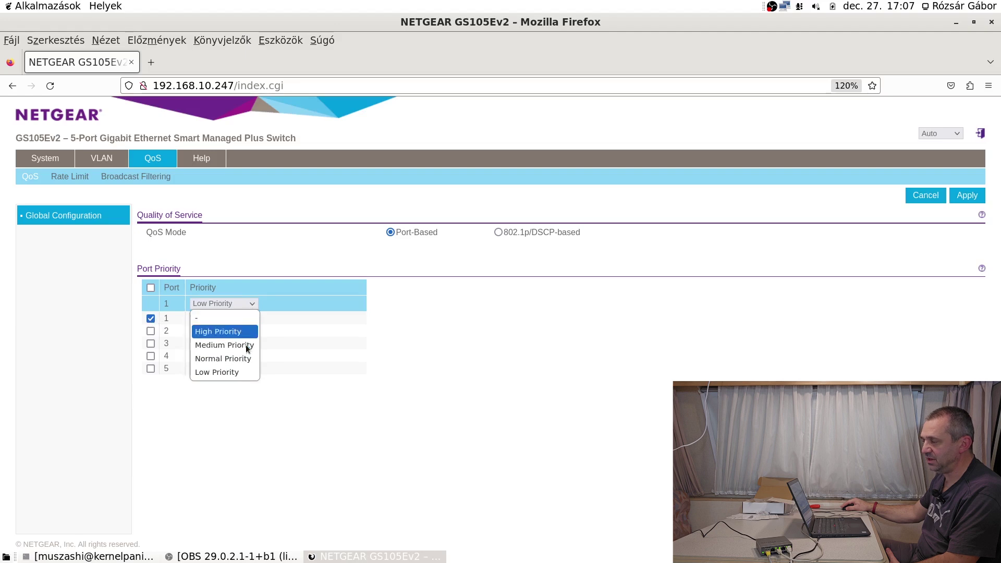
pyautogui.click(546, 355)
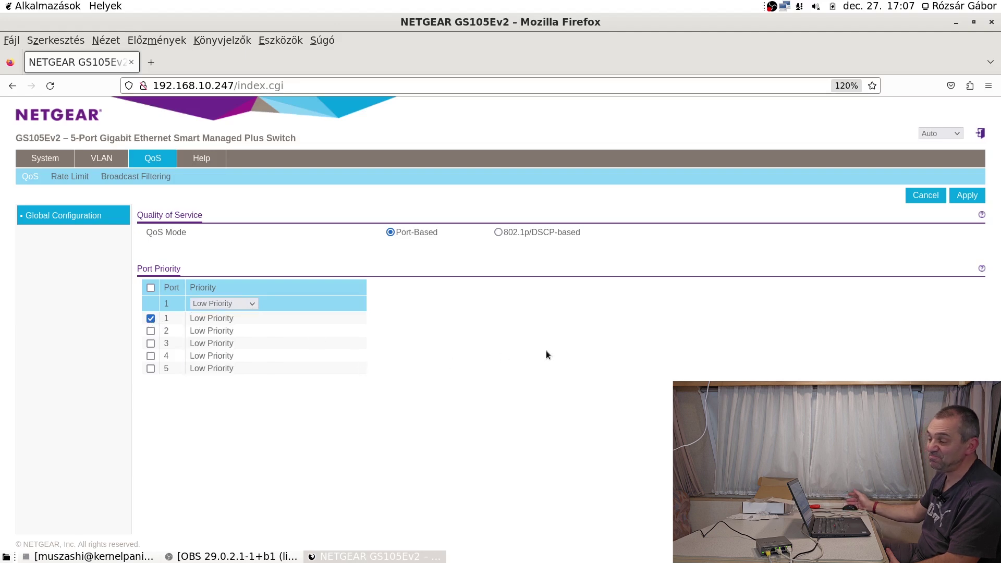
# Switch QoS back to 802.1p/DSCP-based mode and open the Rate Limit page.
pyautogui.click(498, 233)
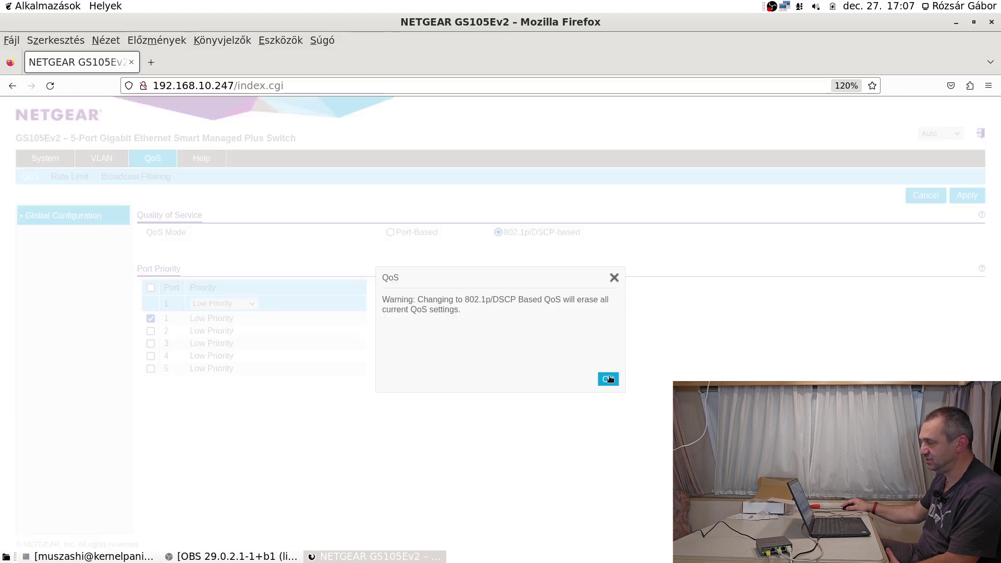
pyautogui.click(608, 380)
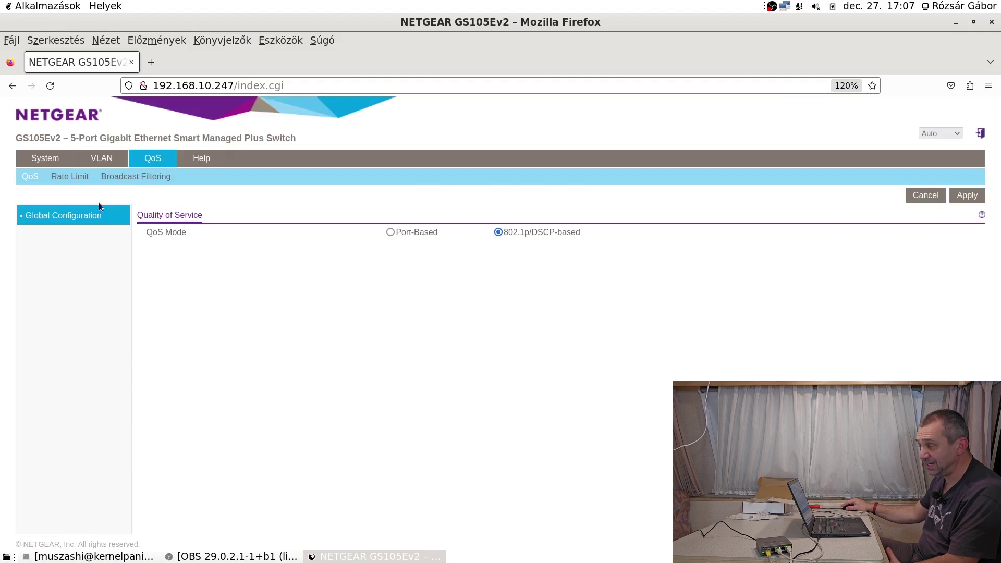
pyautogui.click(73, 178)
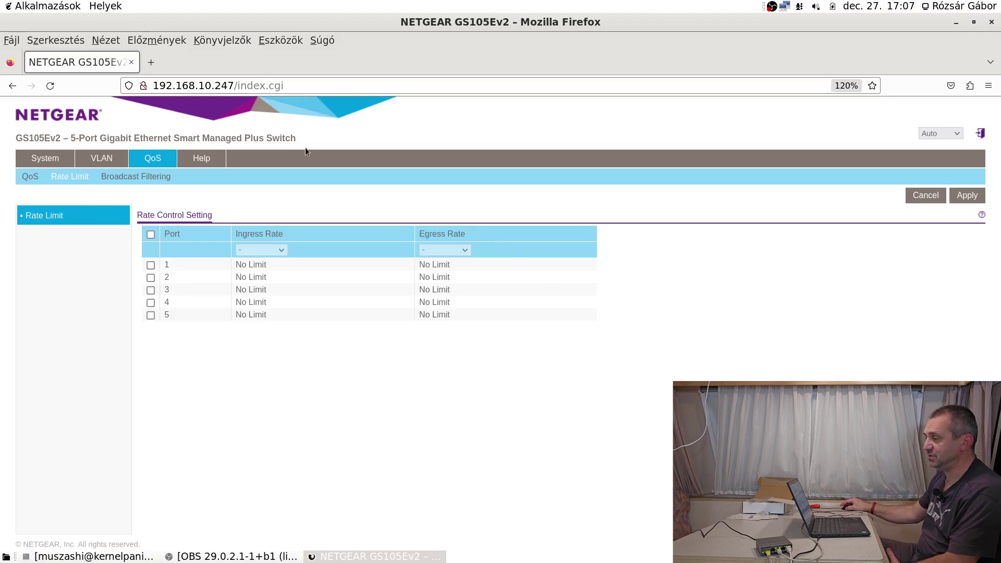
pyautogui.click(153, 64)
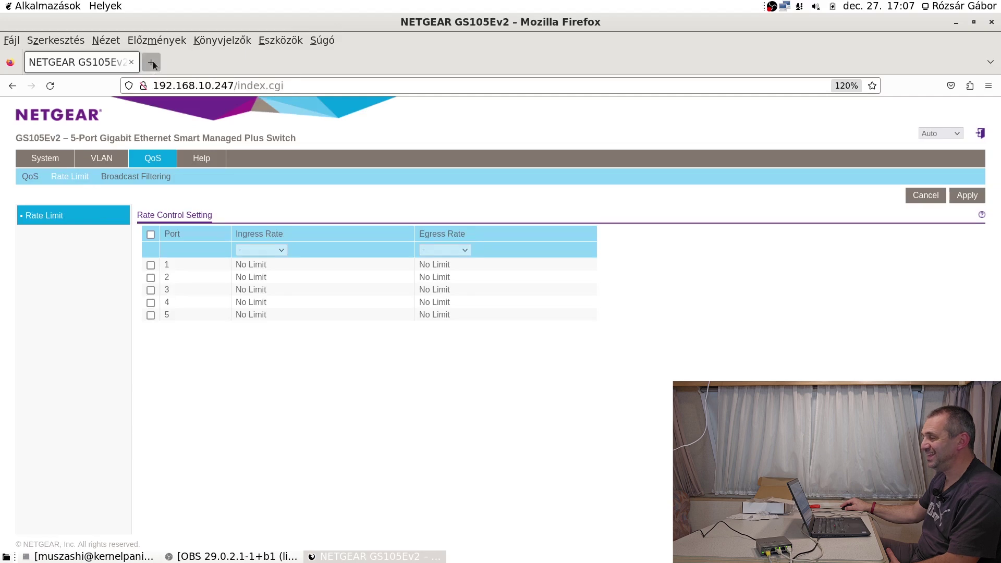
pyautogui.write('jacsa.net/')
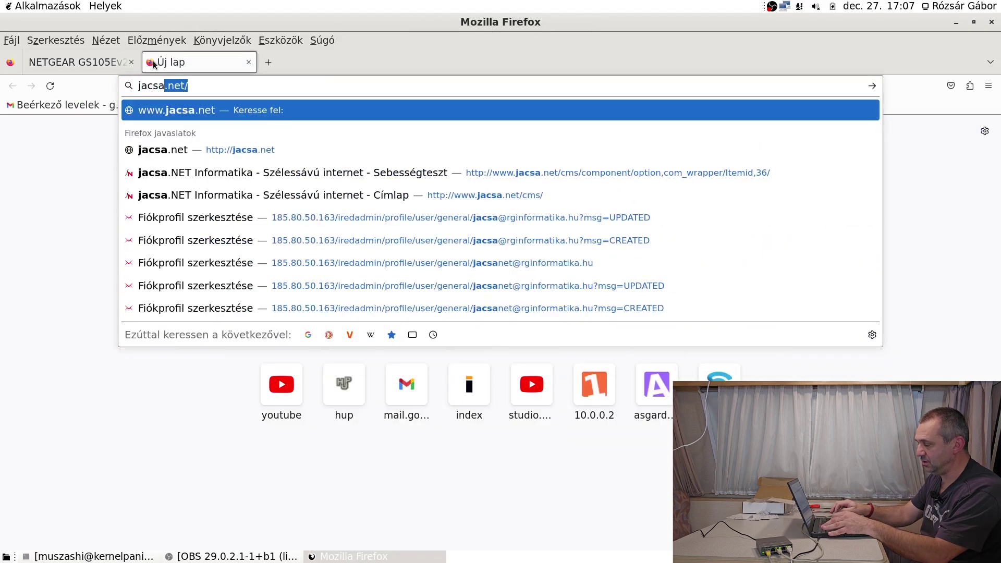
pyautogui.press('Return')
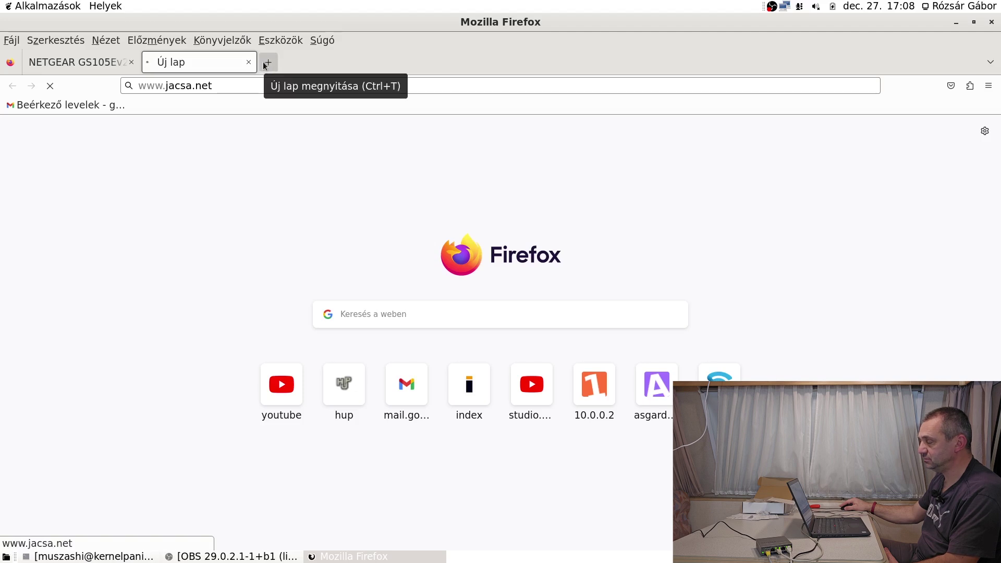
pyautogui.click(267, 62)
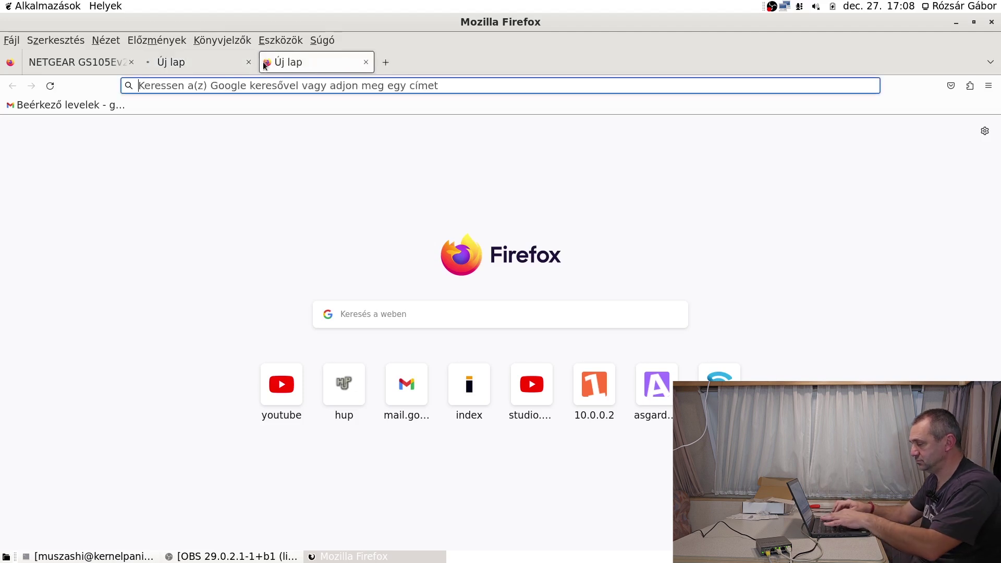
pyautogui.write('hzup.h')
pyautogui.press('BackSpace')
pyautogui.press('BackSpace')
pyautogui.press('BackSpace')
pyautogui.press('BackSpace')
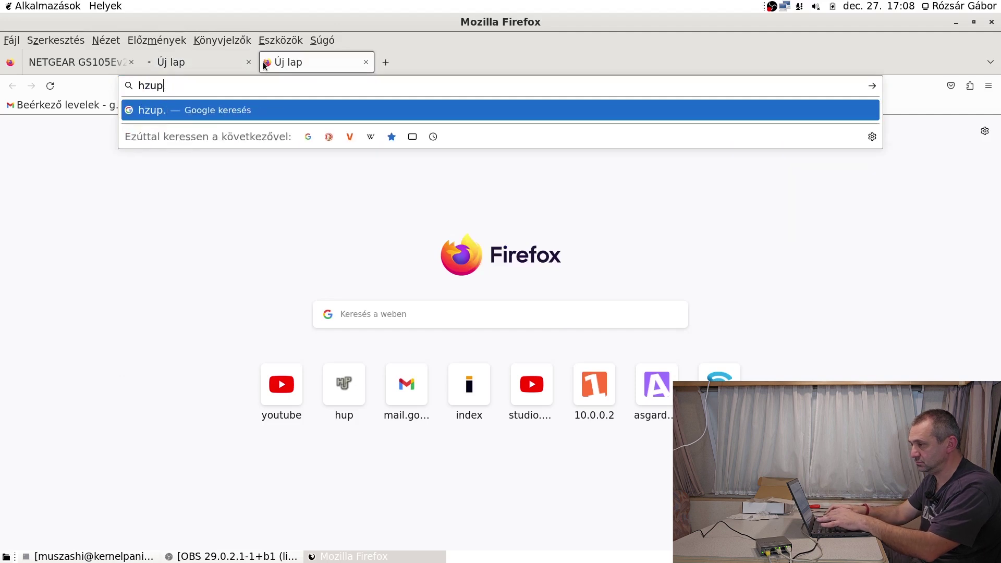
pyautogui.press('BackSpace')
pyautogui.write('up.hu/')
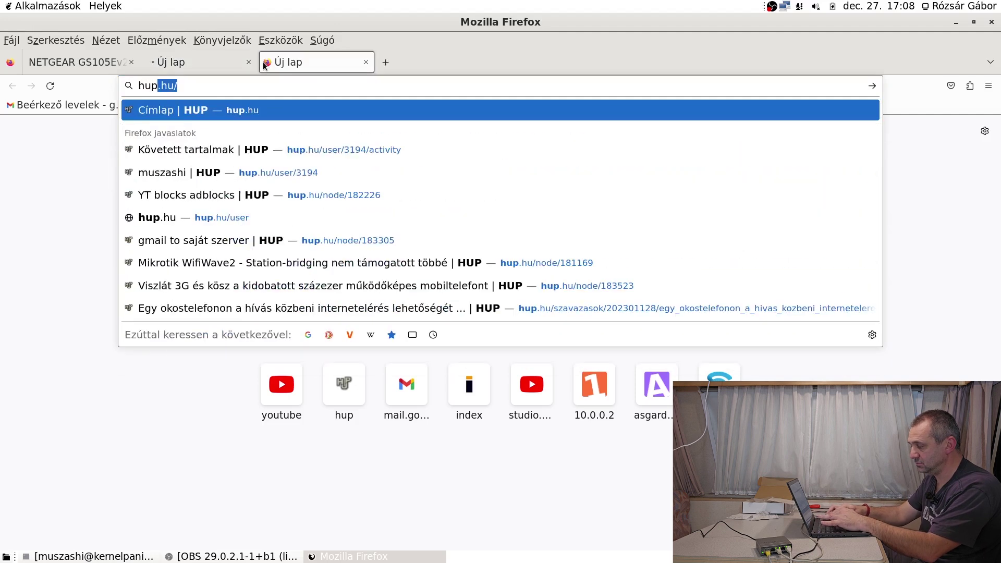
pyautogui.press('Return')
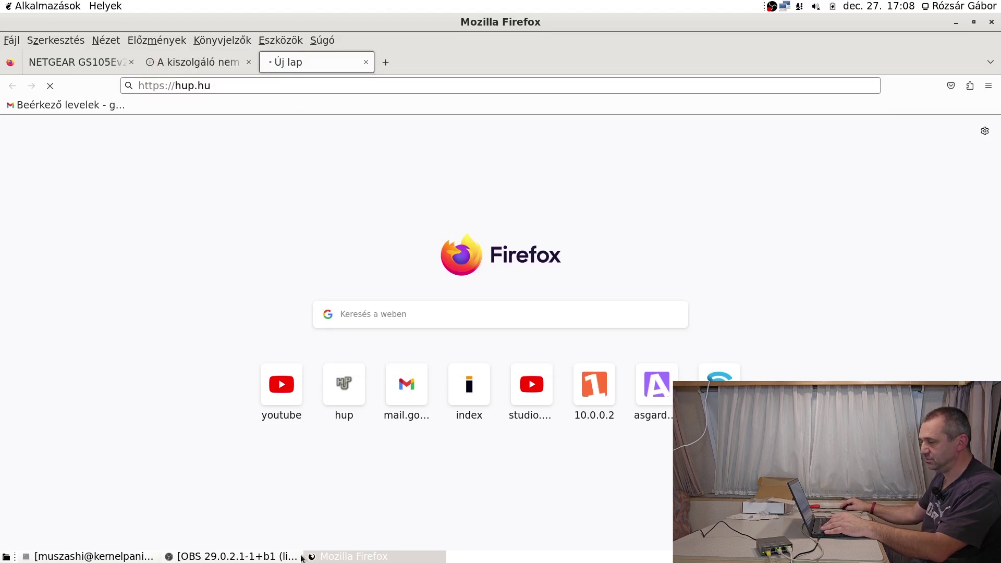
pyautogui.click(143, 557)
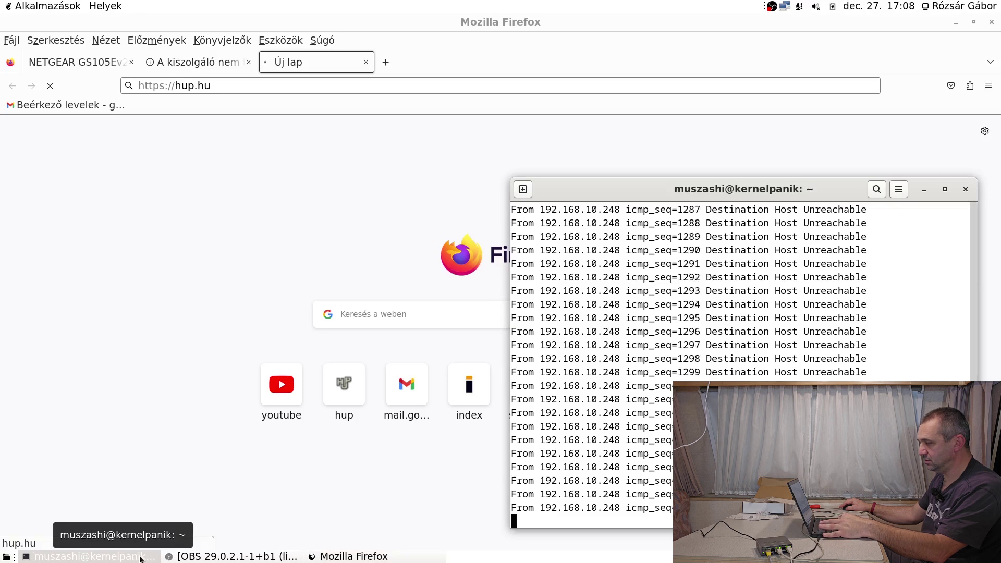
# Stop and rerun ping 10.0.0.1 twice until it gets replies instead of Destination Host Unreachable.
pyautogui.hotkey('ctrl', 'c')
pyautogui.press('Up')
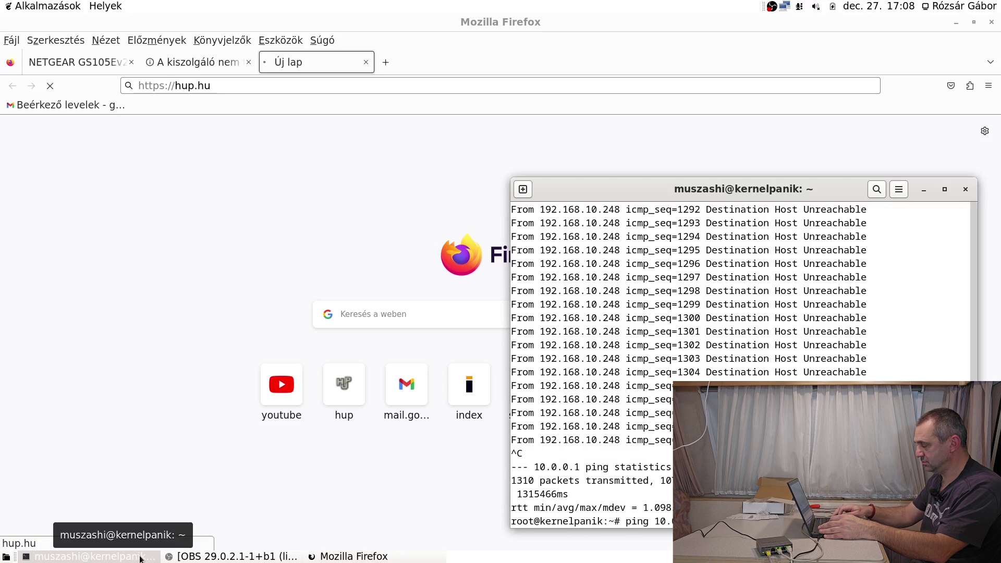
pyautogui.press('Return')
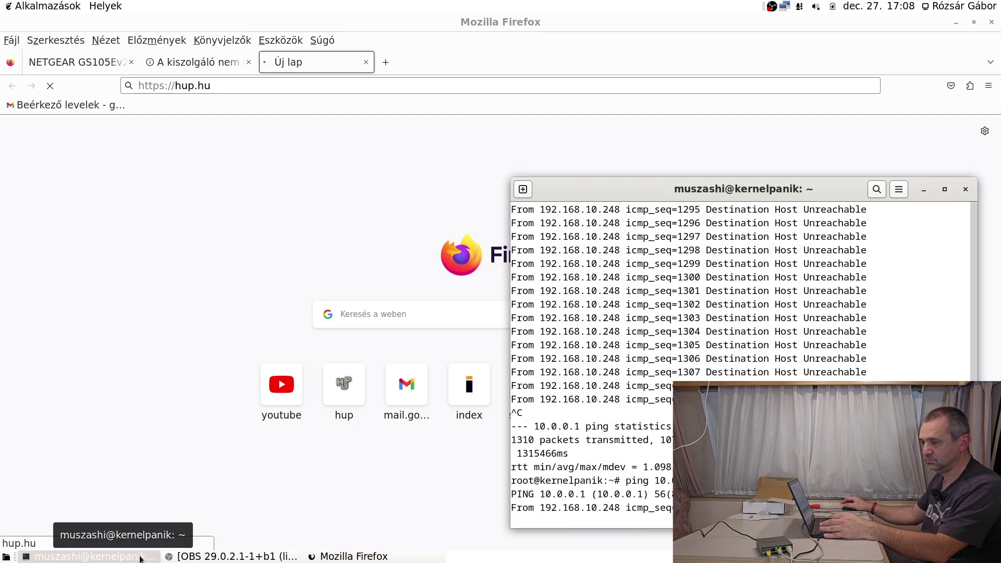
pyautogui.hotkey('ctrl', 'c')
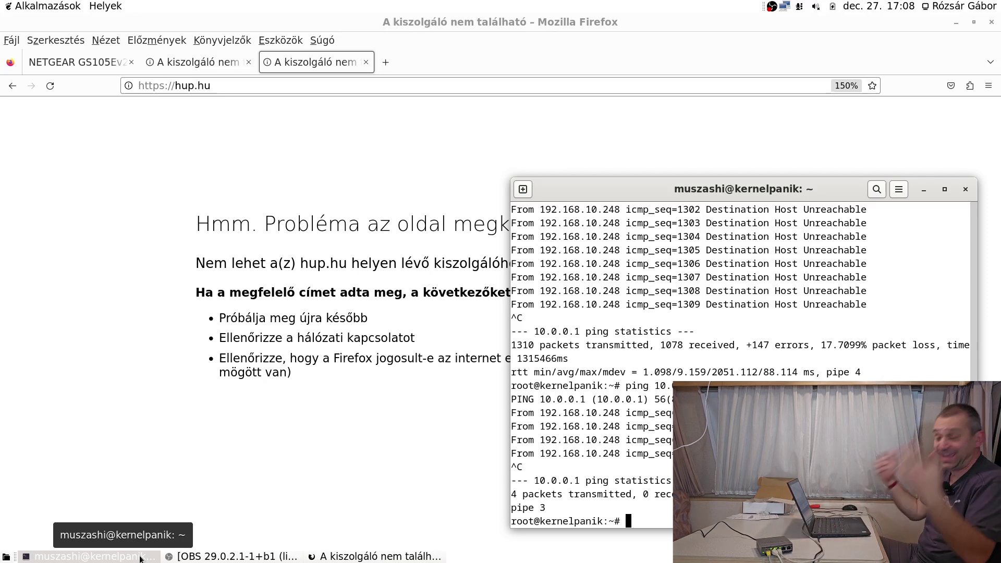
pyautogui.press('Up')
pyautogui.press('Return')
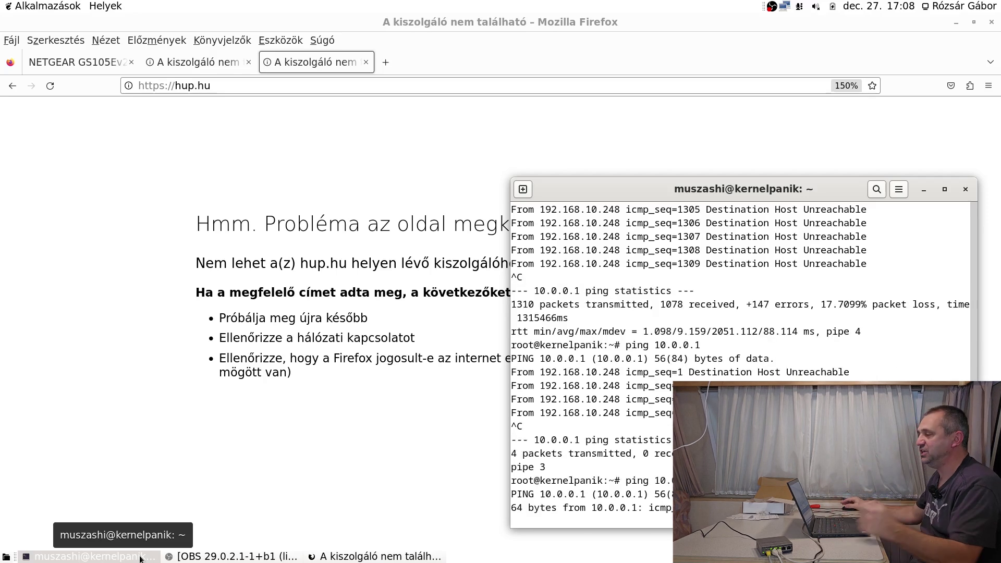
pyautogui.click(380, 49)
pyautogui.click(366, 62)
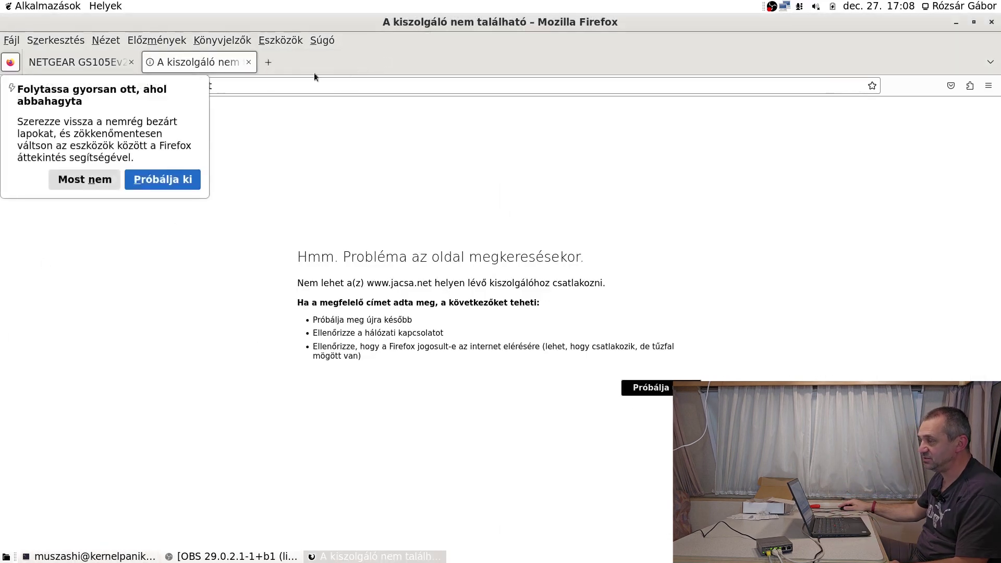
pyautogui.click(94, 179)
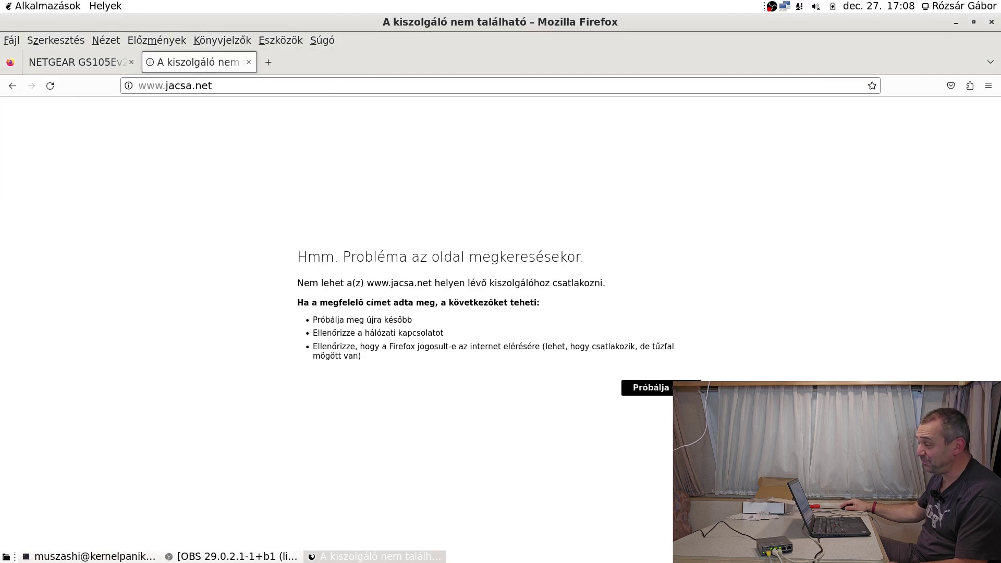
pyautogui.click(660, 387)
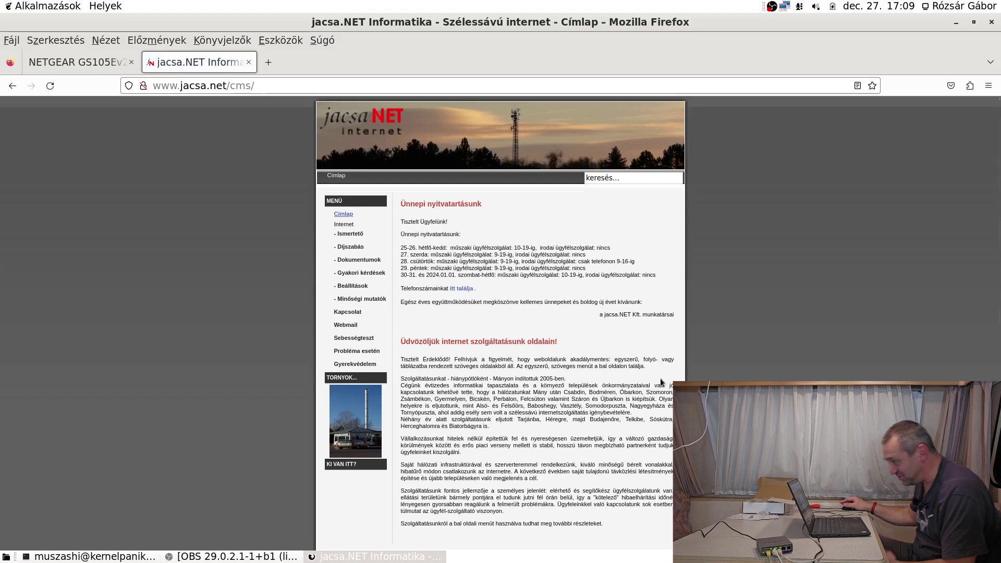
# Zoom the page to 120% and start the Sebességteszt download and upload speed test.
pyautogui.hotkey('ctrl', '+')
pyautogui.hotkey('ctrl', '+')
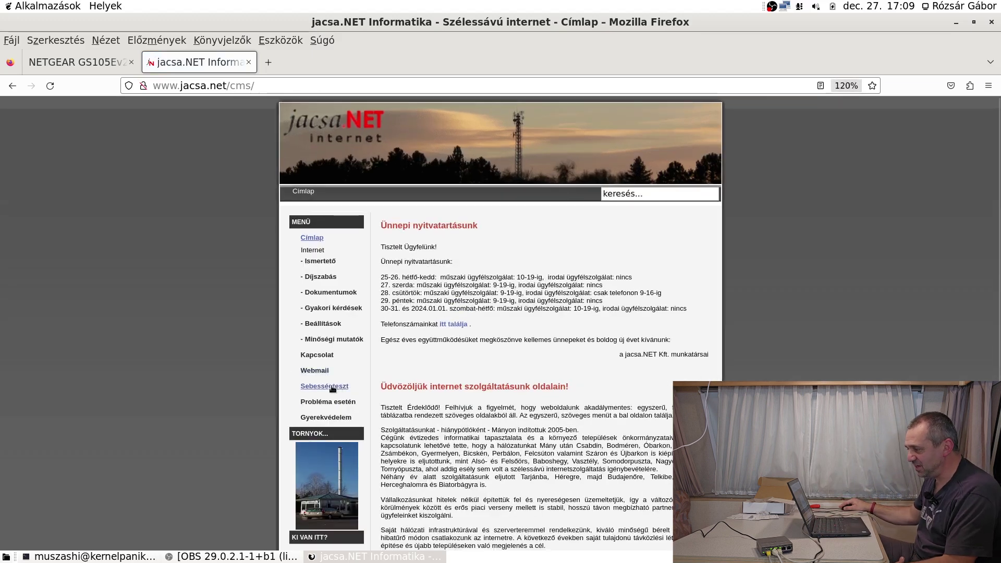
pyautogui.click(330, 387)
pyautogui.click(569, 417)
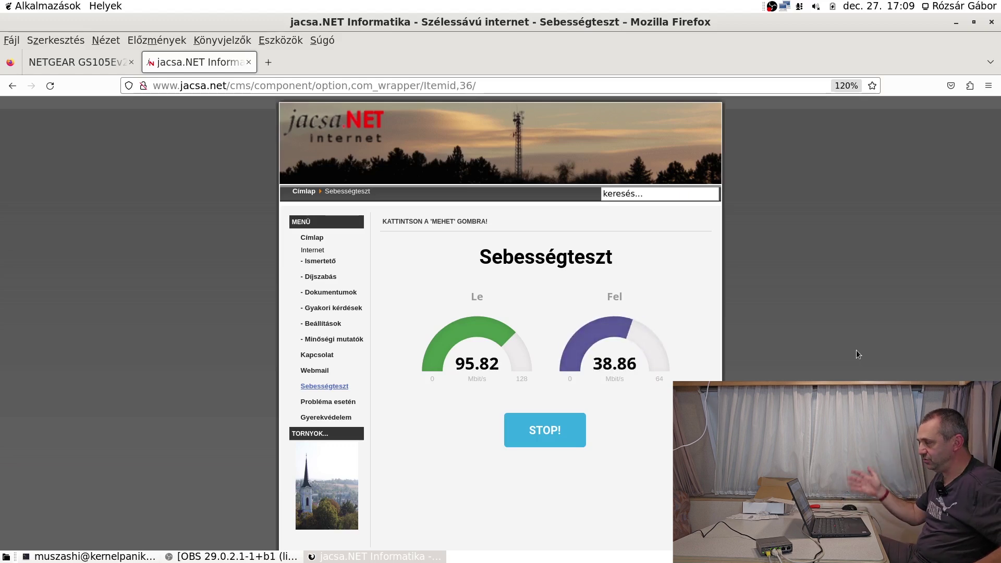
# Apply a rate limit of 8 Mbit/s ingress and 4 Mbit/s egress on port 3.
pyautogui.click(61, 61)
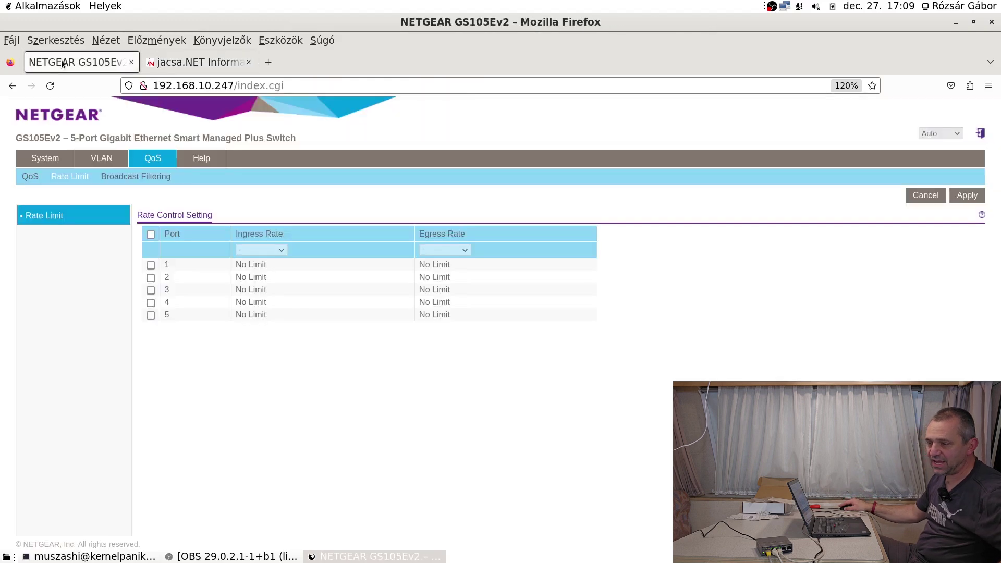
pyautogui.click(151, 291)
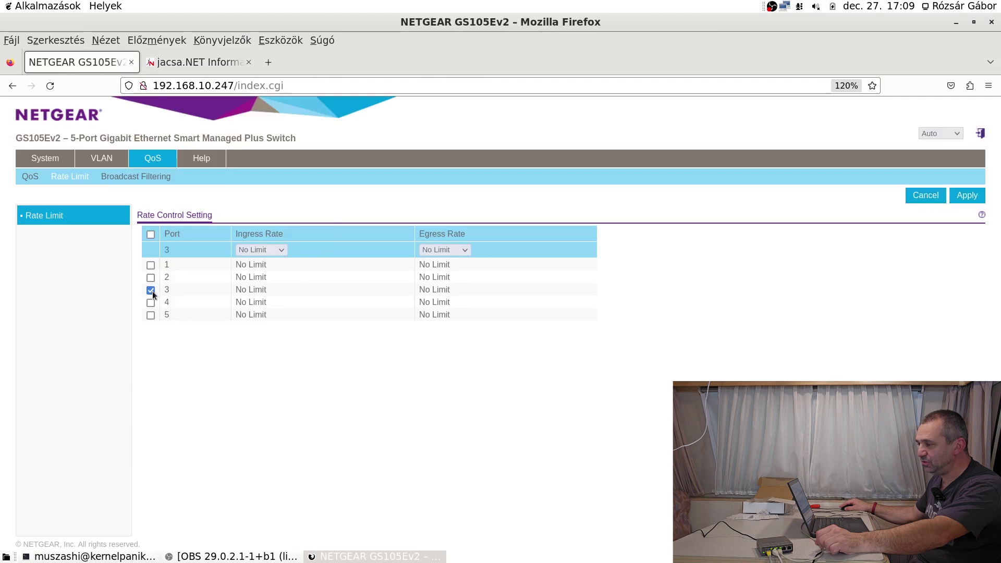
pyautogui.click(281, 251)
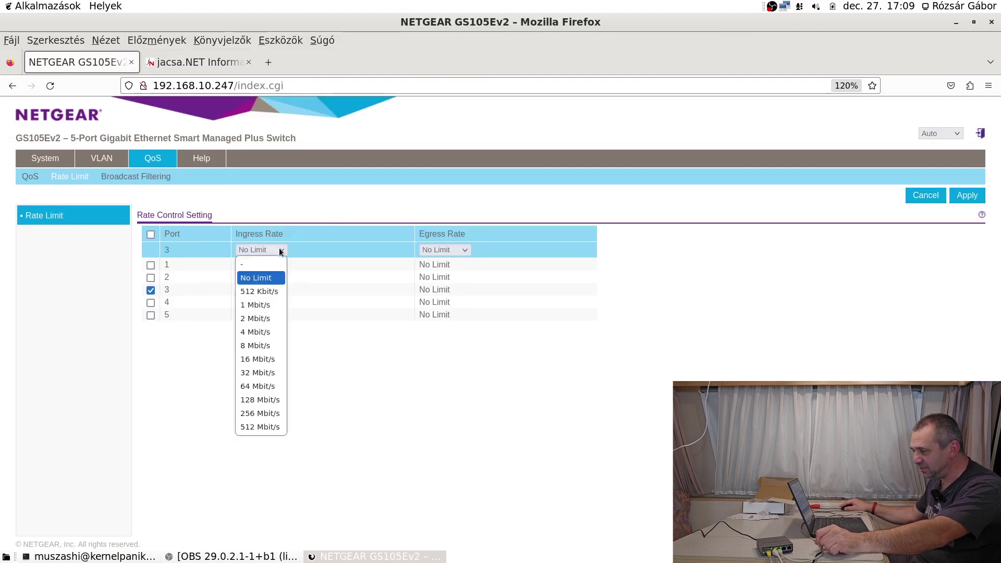
pyautogui.click(277, 346)
pyautogui.click(461, 250)
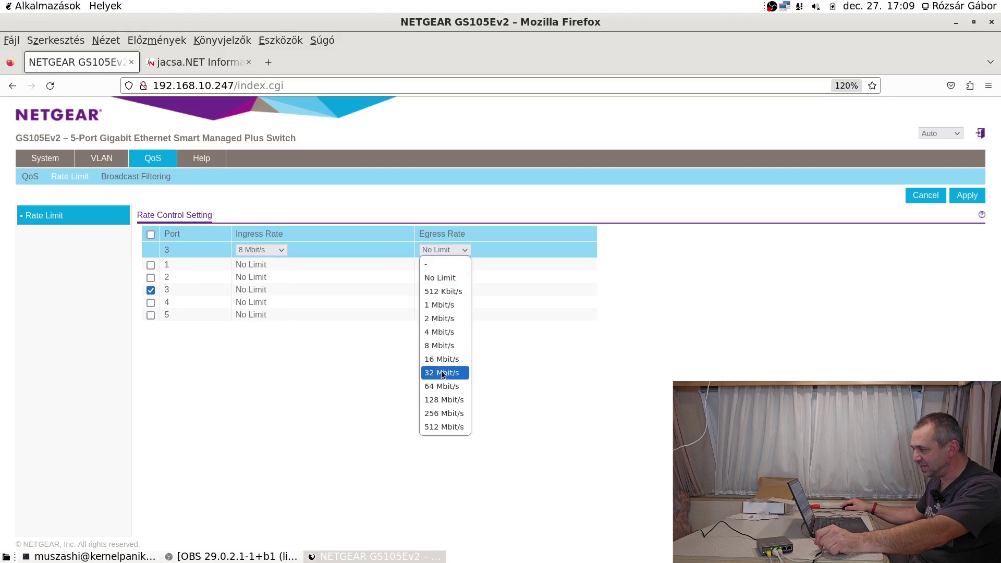
pyautogui.click(451, 337)
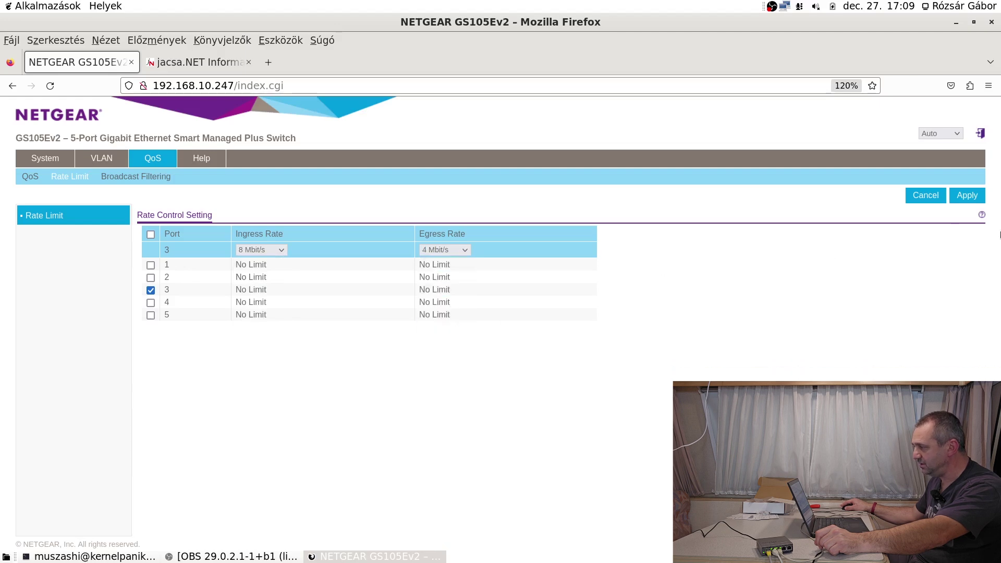
pyautogui.click(980, 196)
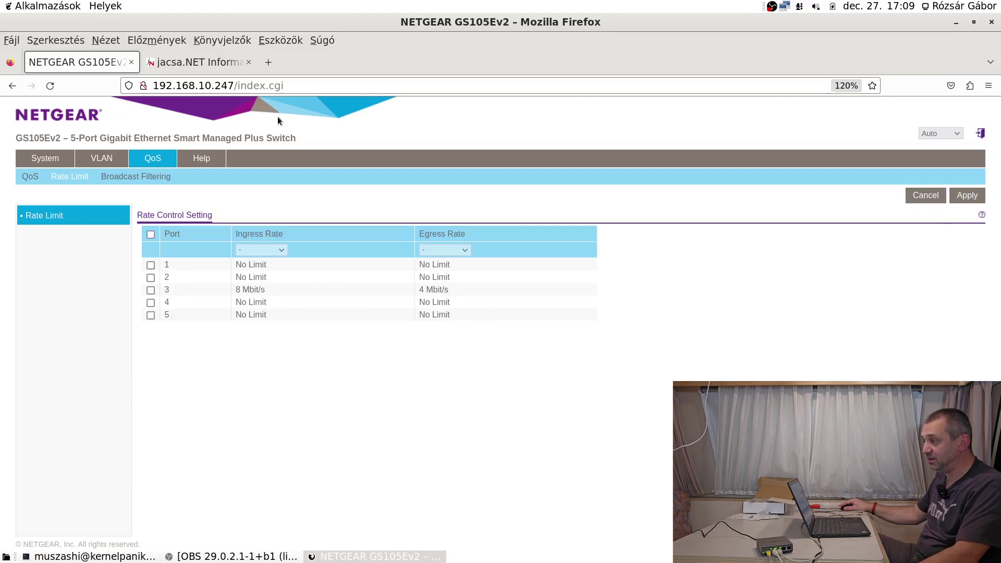
pyautogui.click(168, 63)
# Run and stop the jacsa.NET speed test under the limits, about 4.30 Mbit/s down and 8.49 up.
pyautogui.click(534, 429)
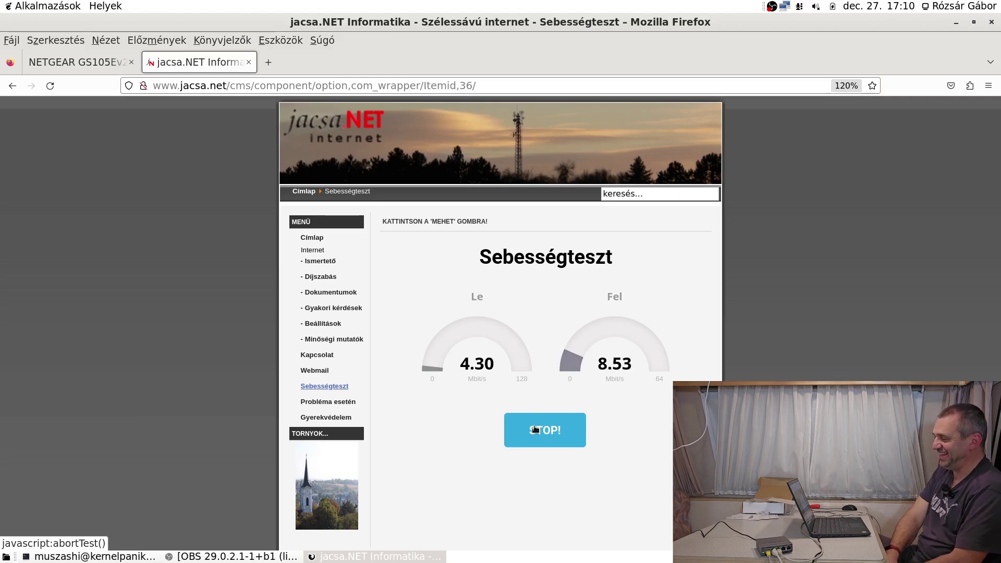
pyautogui.click(535, 430)
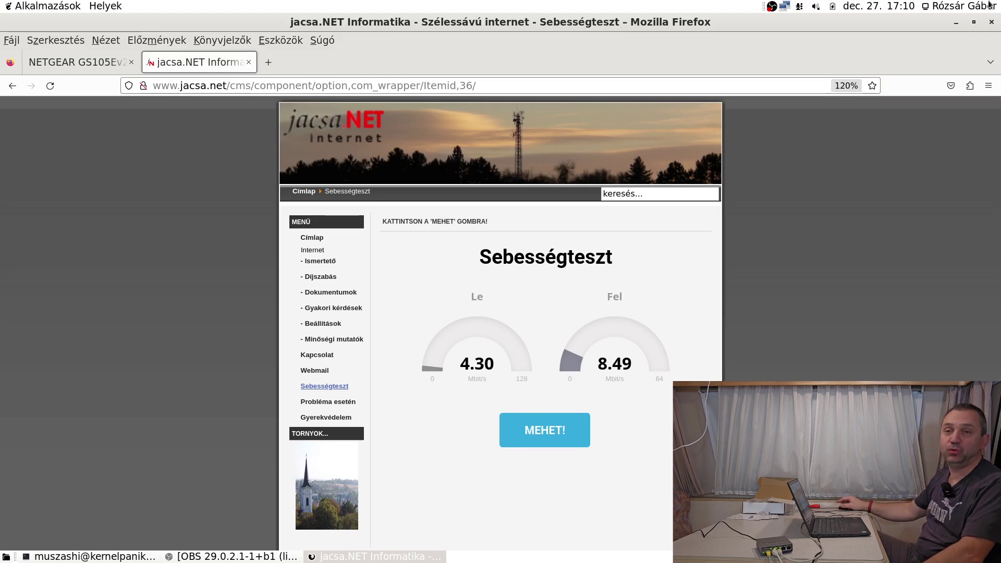
pyautogui.click(84, 63)
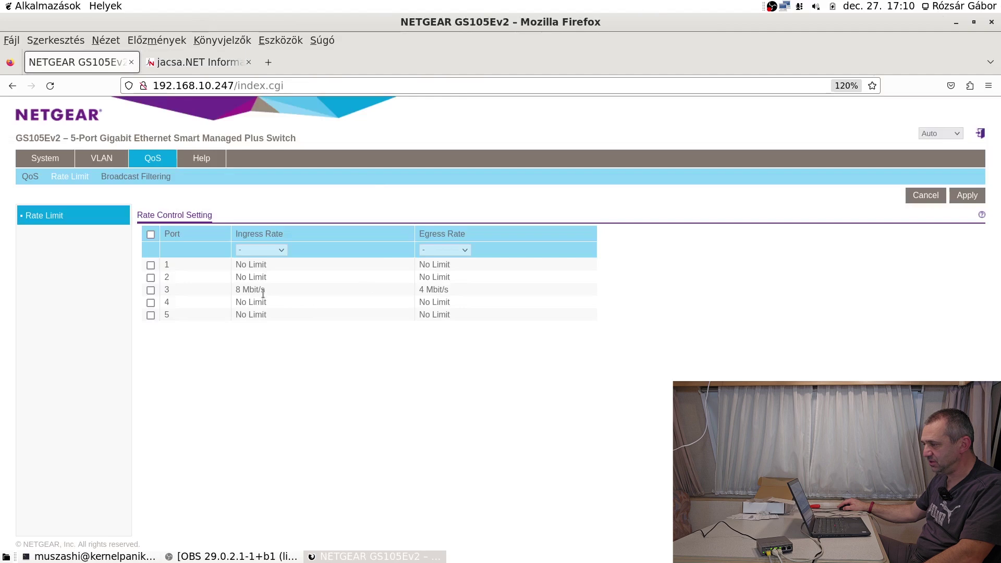
# Set port 3 ingress and egress rates back to No Limit and apply.
pyautogui.click(150, 291)
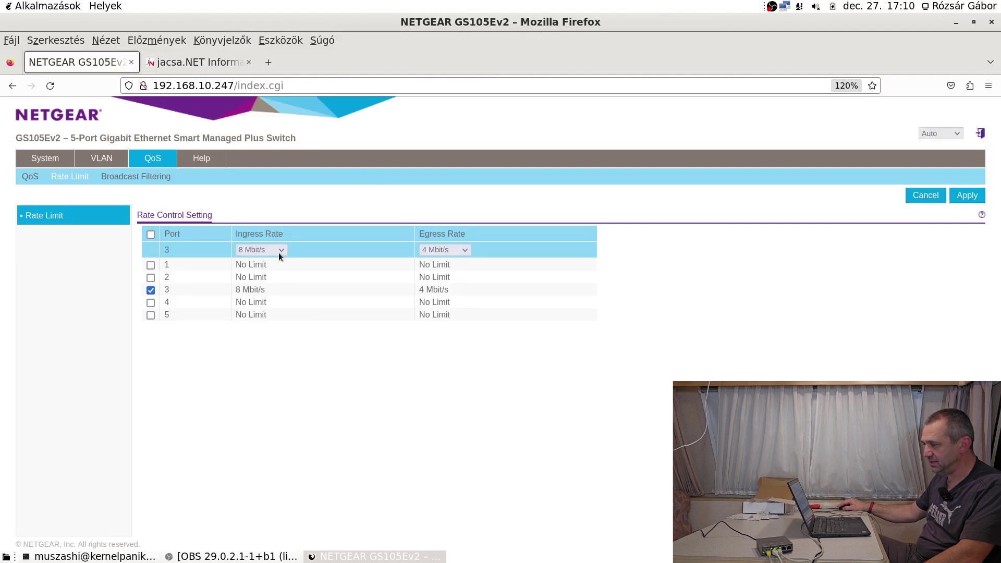
pyautogui.click(280, 252)
pyautogui.click(266, 277)
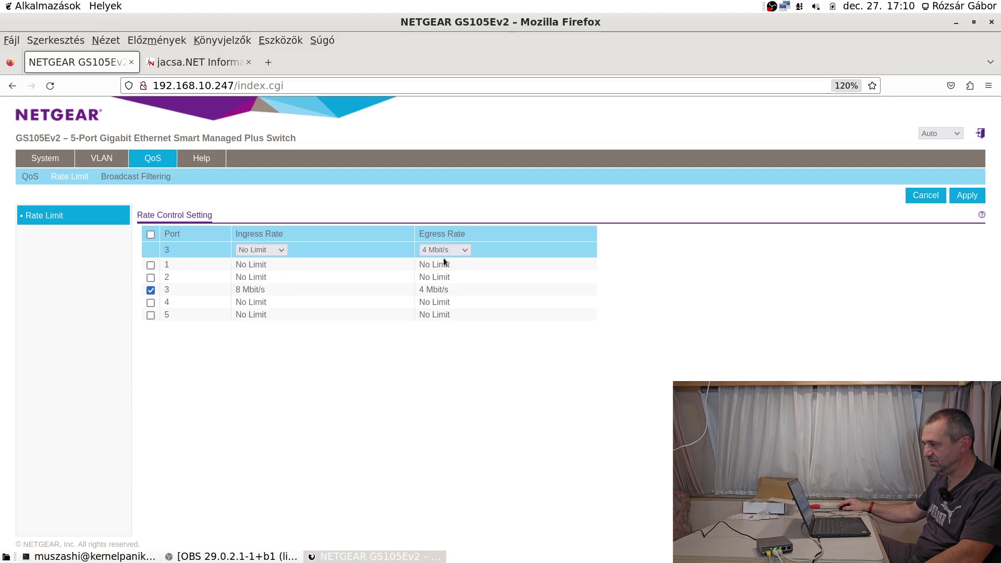
pyautogui.click(464, 251)
pyautogui.click(435, 274)
pyautogui.click(963, 195)
# Start a new jacsa.NET speed test, then go to the switch's Broadcast Filtering page.
pyautogui.click(199, 62)
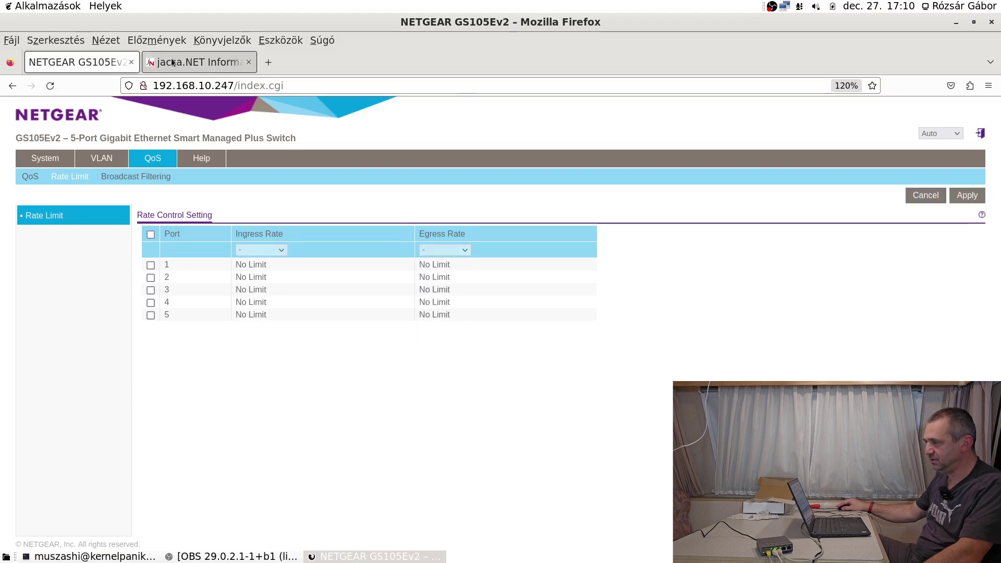
pyautogui.click(542, 430)
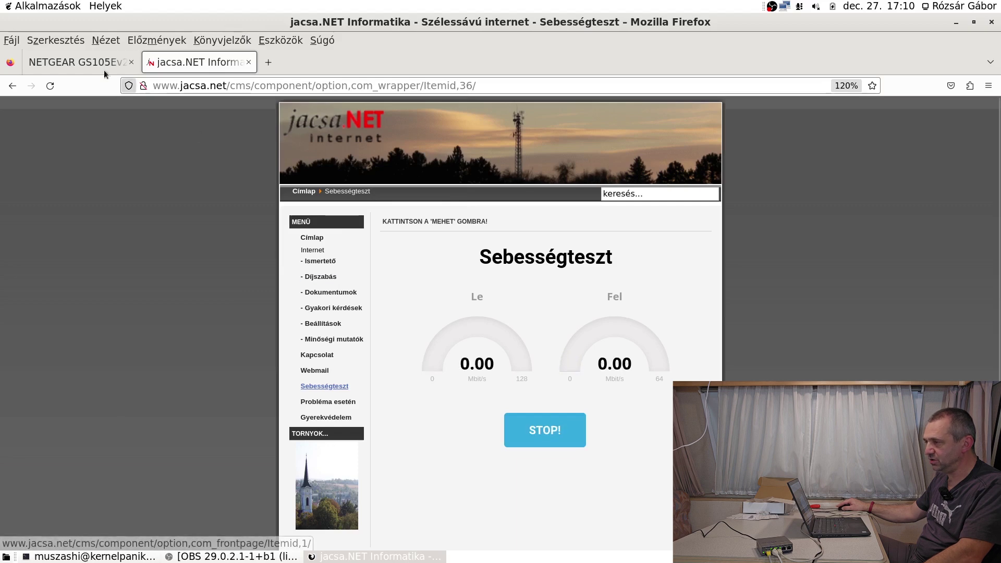
pyautogui.click(96, 60)
pyautogui.click(130, 179)
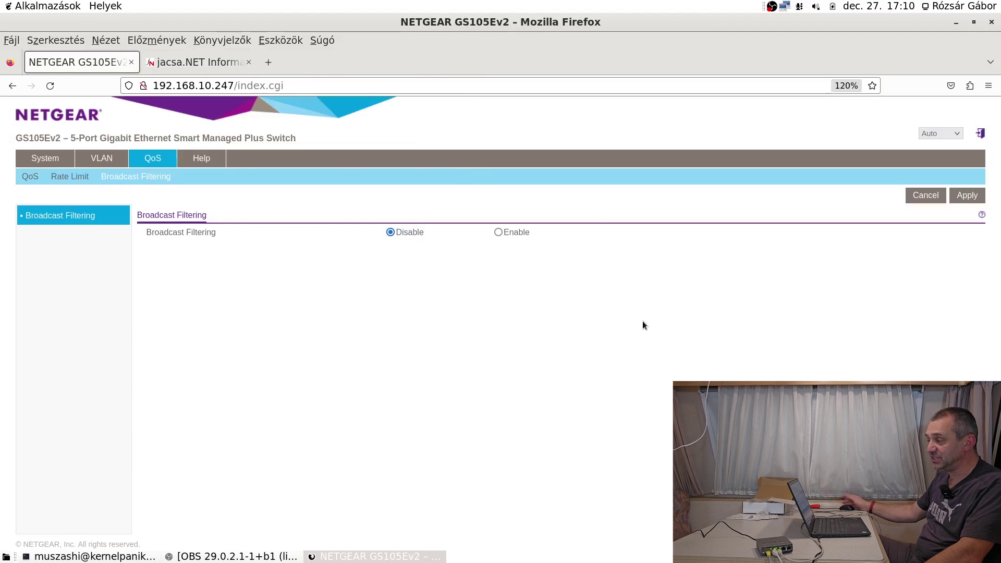
# Enable broadcast filtering, try 512 Kbps storm control on port 1, then deselect port 1 to discard it.
pyautogui.click(497, 233)
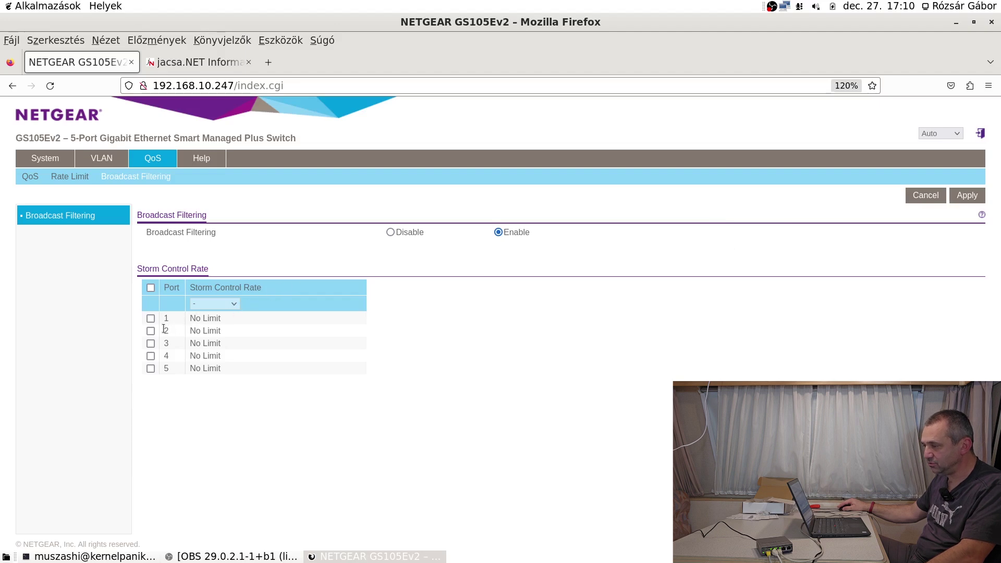
pyautogui.click(151, 318)
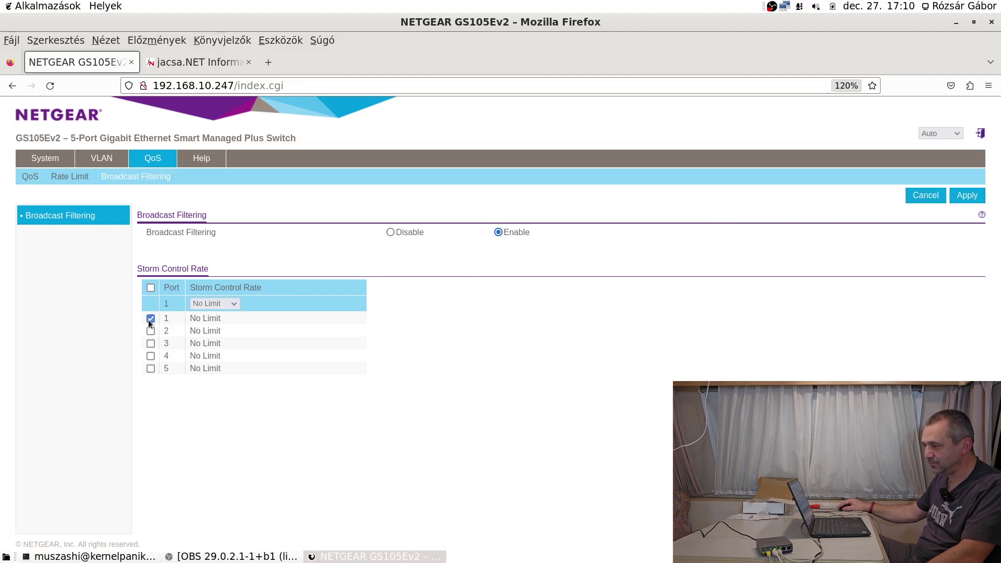
pyautogui.click(234, 304)
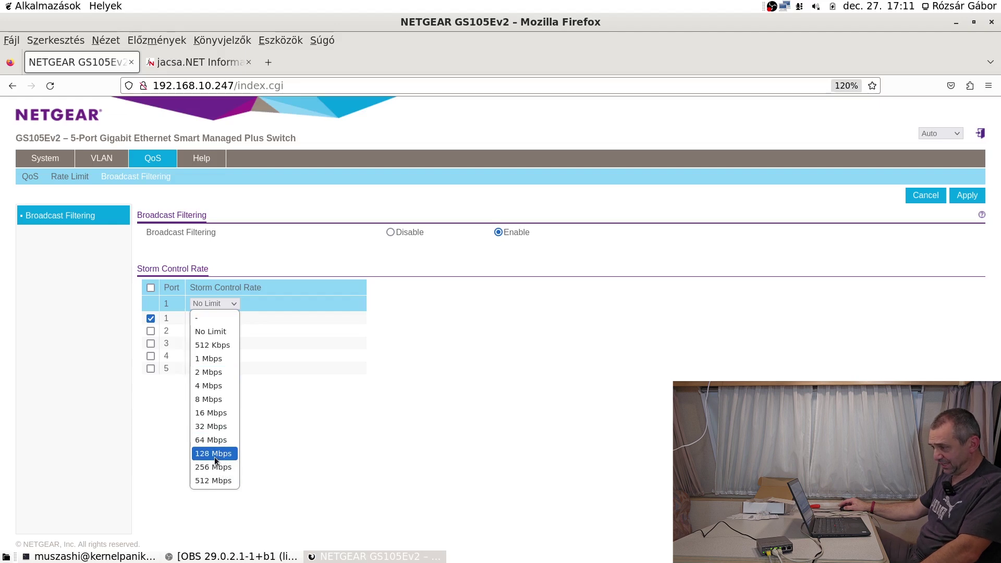
pyautogui.click(219, 349)
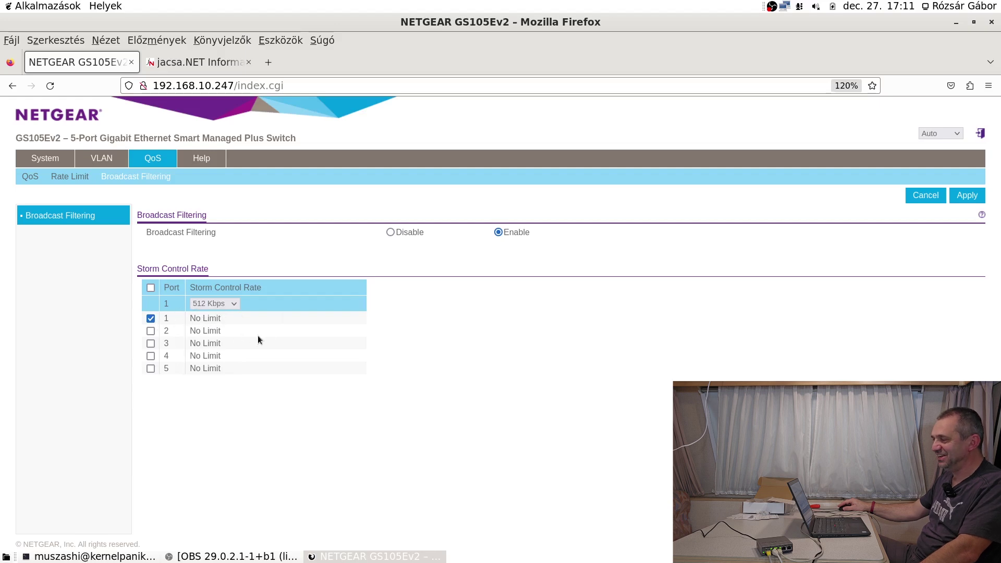
pyautogui.click(153, 320)
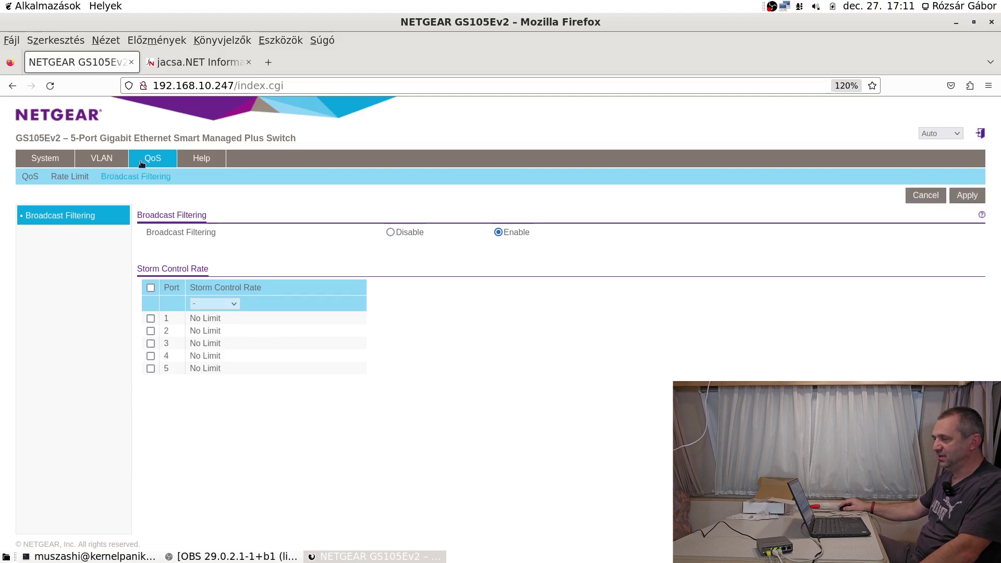
# Open the GS105Ev2 documentation on NETGEAR's support site, return to the switch tab, then bring OBS forward.
pyautogui.click(212, 162)
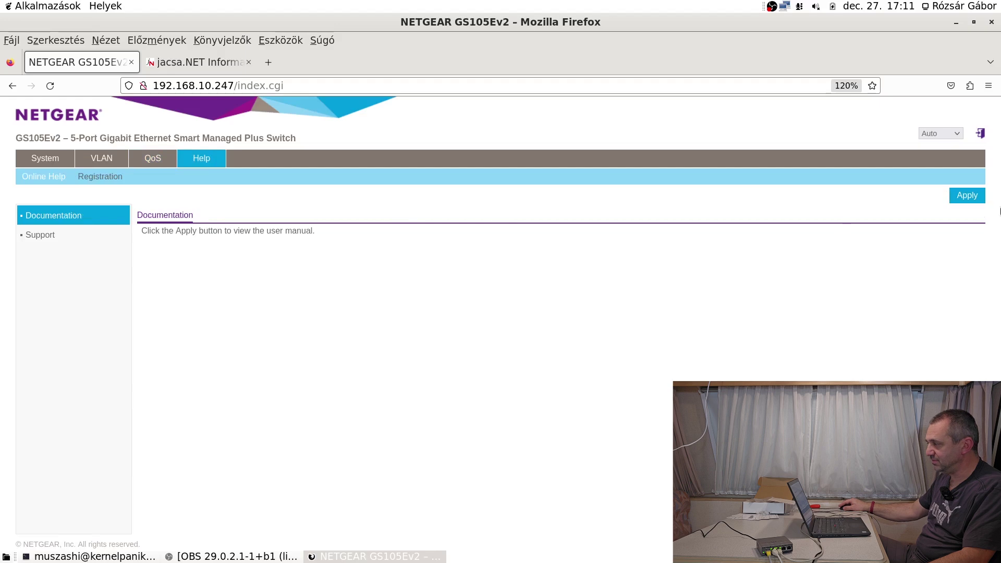
pyautogui.click(965, 197)
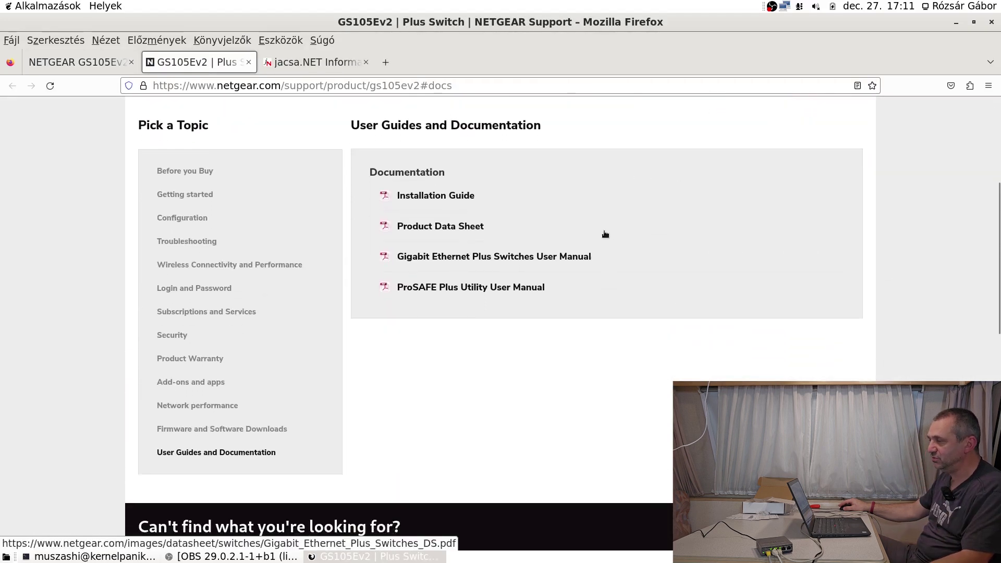
pyautogui.hotkey('ctrl', 'pageup')
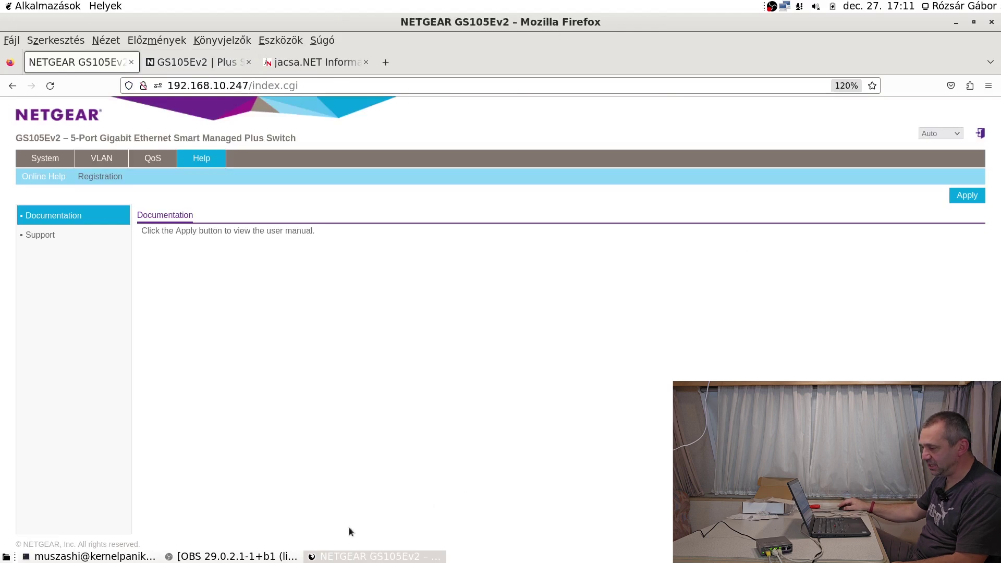
pyautogui.click(200, 557)
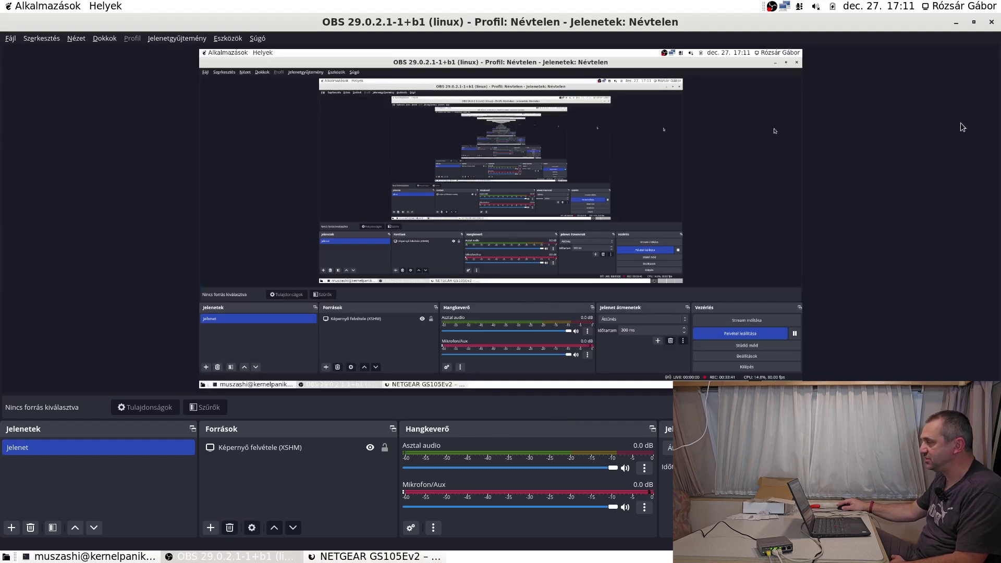
# Minimise OBS Studio to reveal the GS105Ev2 Help Documentation page in Firefox.
pyautogui.click(956, 22)
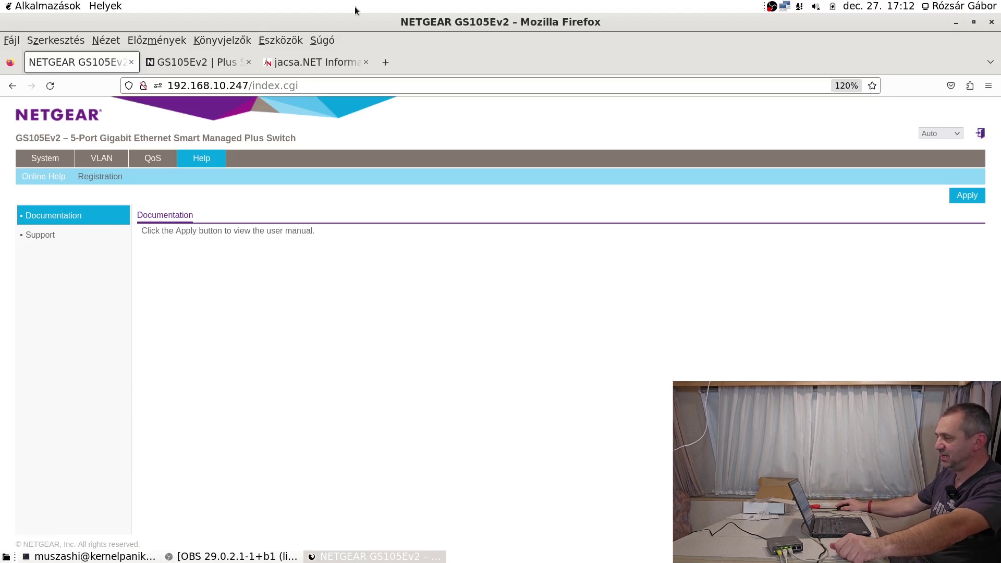
# Look through the QoS and VLAN tabs, ending on Switch Information showing name teszt and firmware V1.6.0.11.
pyautogui.click(148, 163)
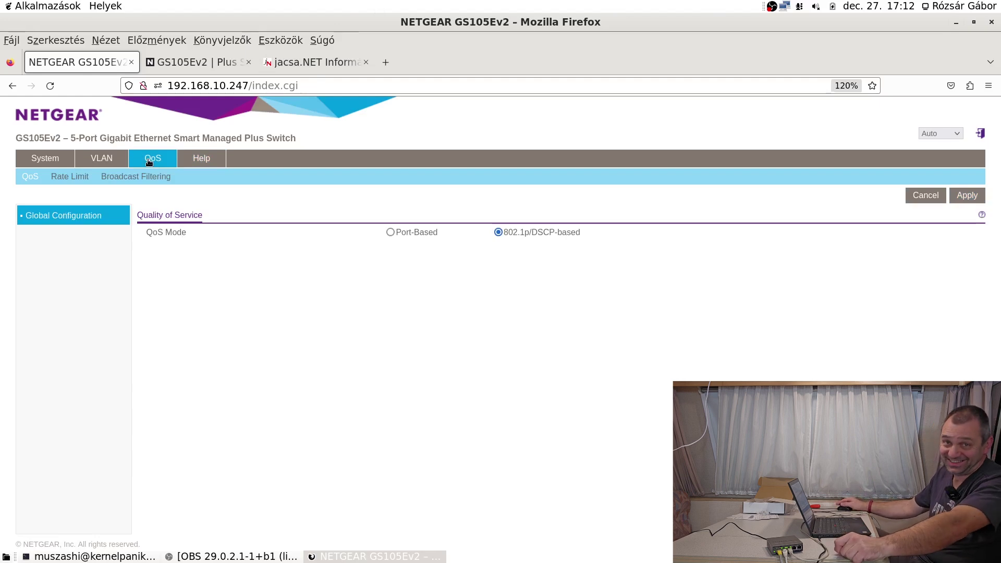
pyautogui.click(99, 161)
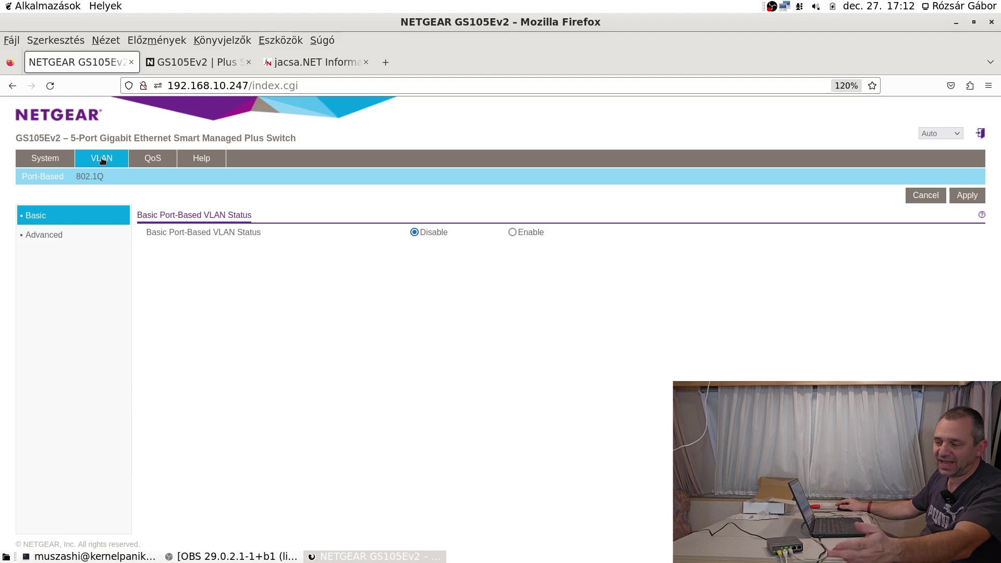
pyautogui.click(52, 160)
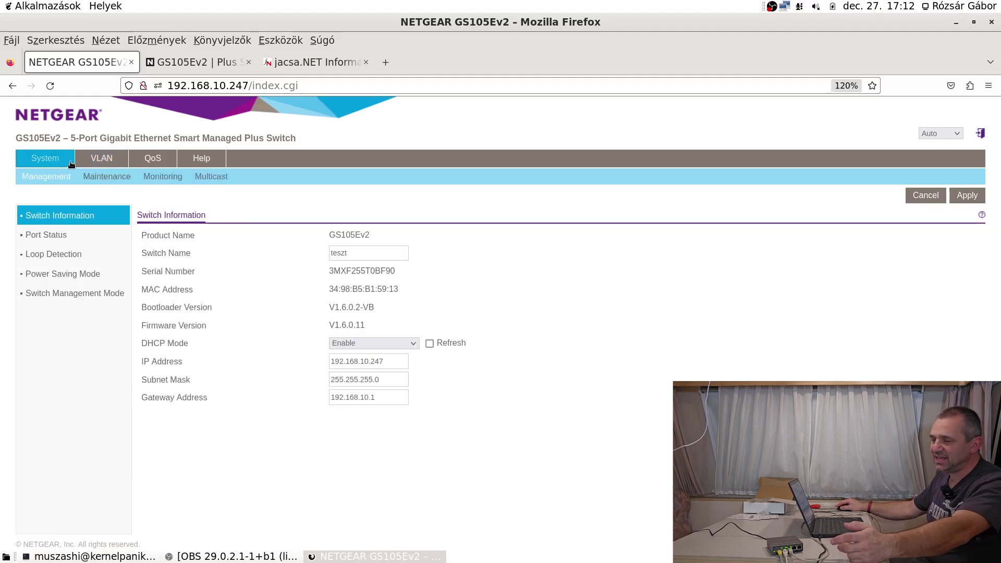